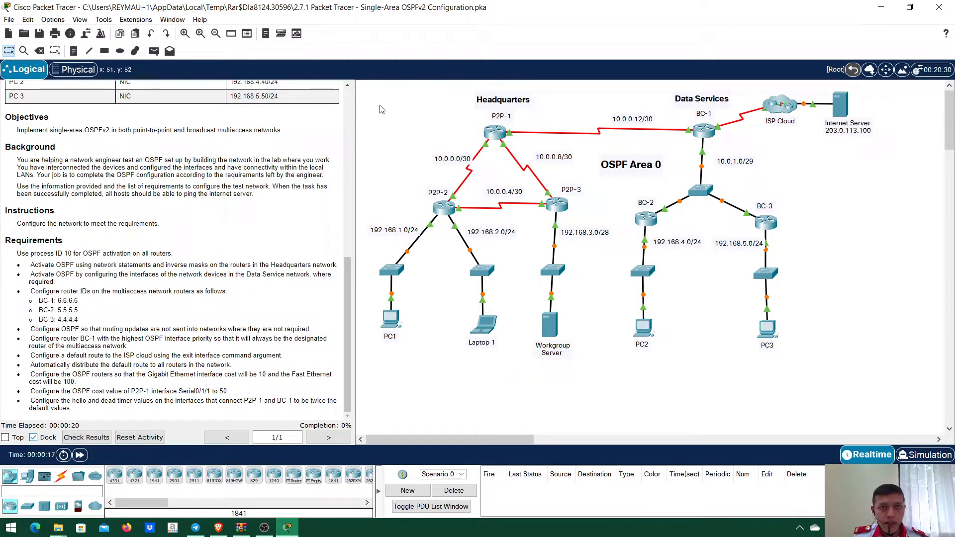
- Examine the addressing table and the Headquarters, Data Services and ISP sections of the network topology
drag(365, 92, 855, 325)
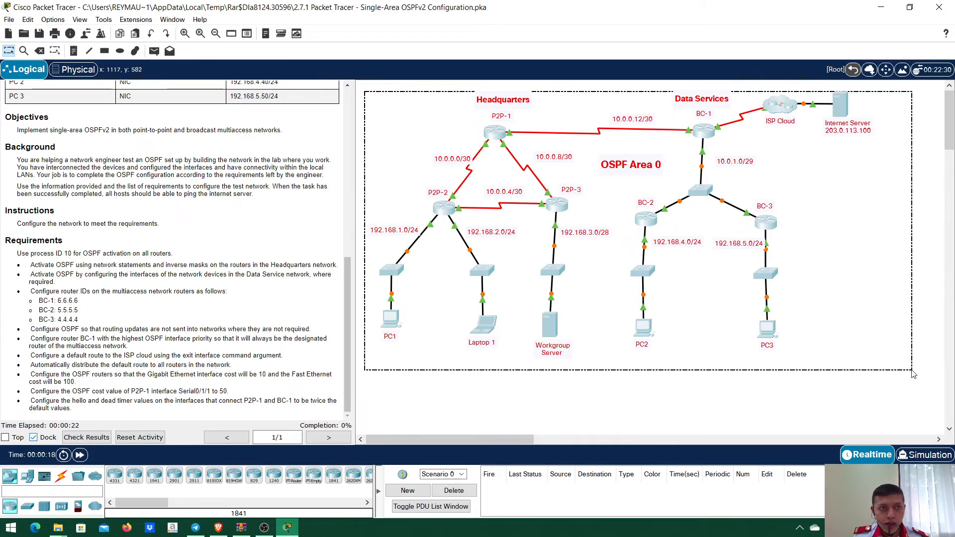
scroll(297, 275, up, 3)
scroll(296, 274, up, 5)
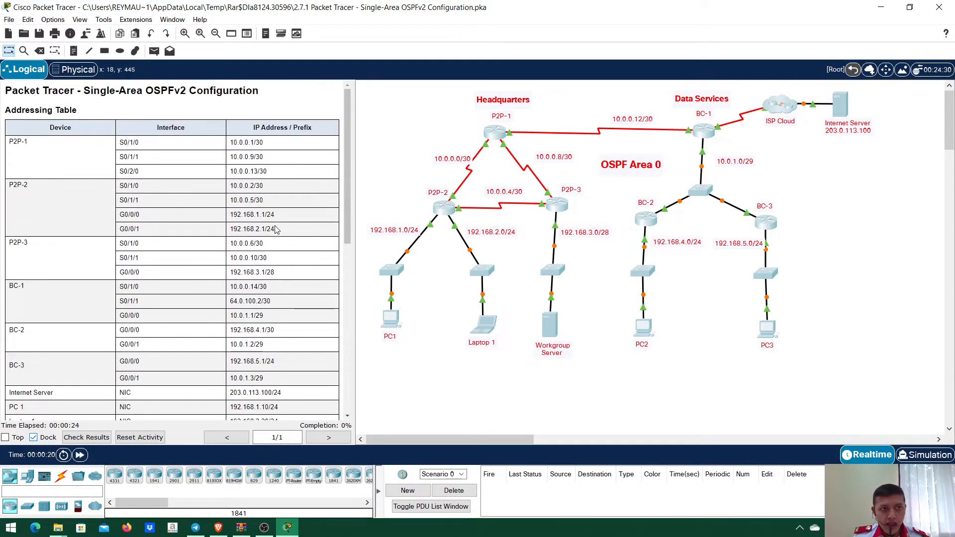
scroll(275, 229, down, 8)
scroll(275, 230, up, 5)
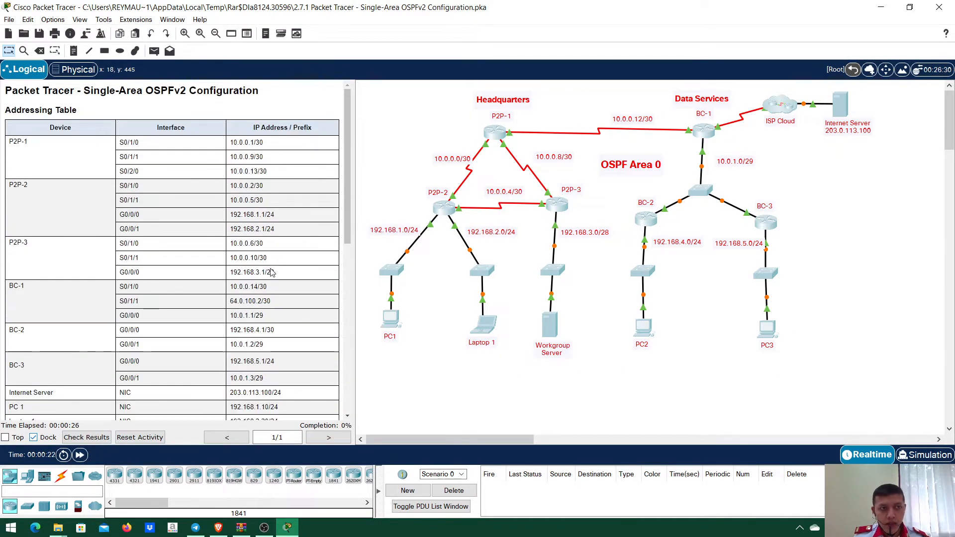
scroll(251, 257, down, 6)
scroll(251, 257, up, 5)
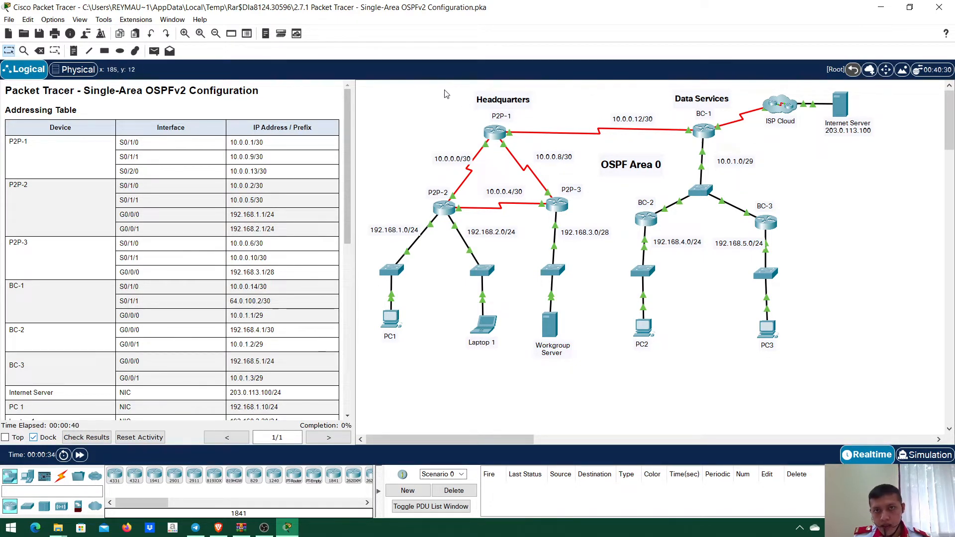
drag(359, 89, 576, 374)
click(590, 380)
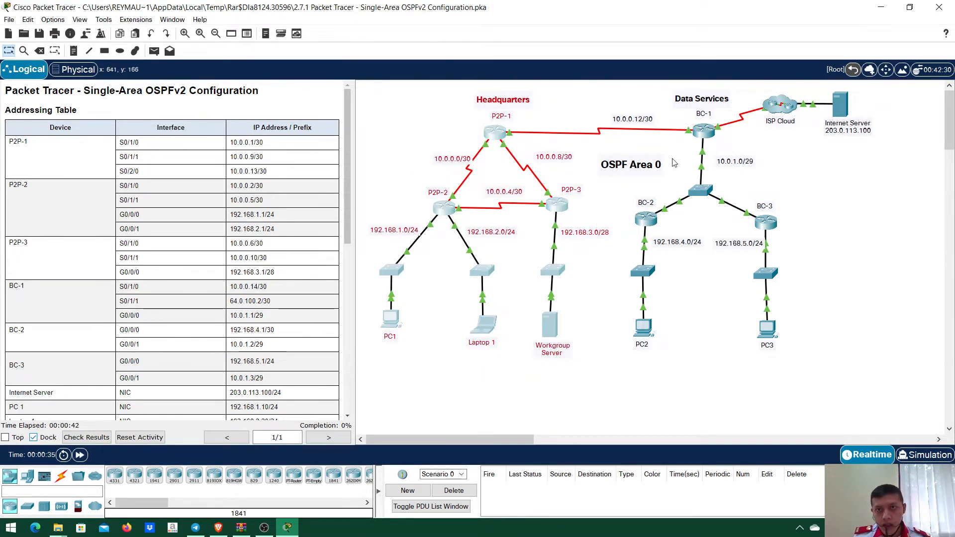
drag(611, 96, 824, 393)
click(863, 330)
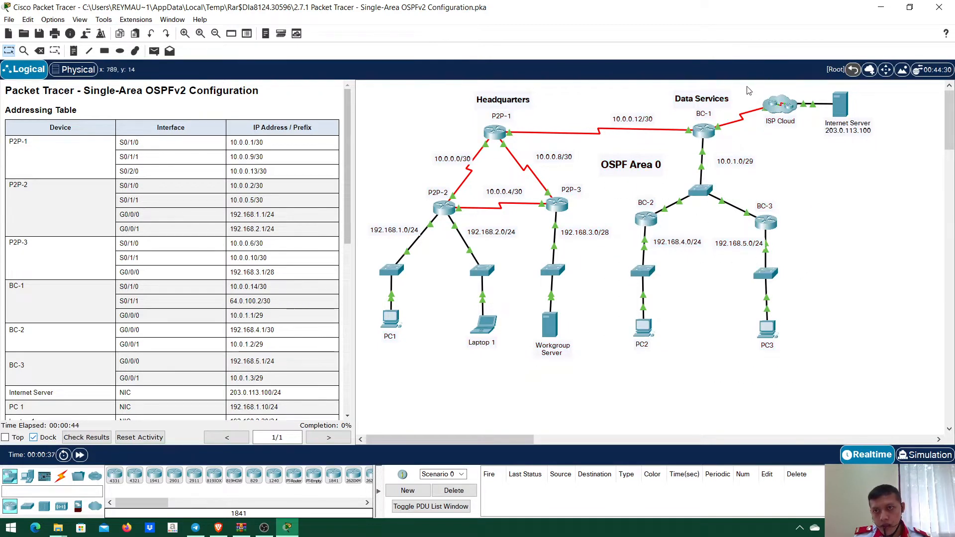
drag(748, 88, 898, 163)
click(891, 157)
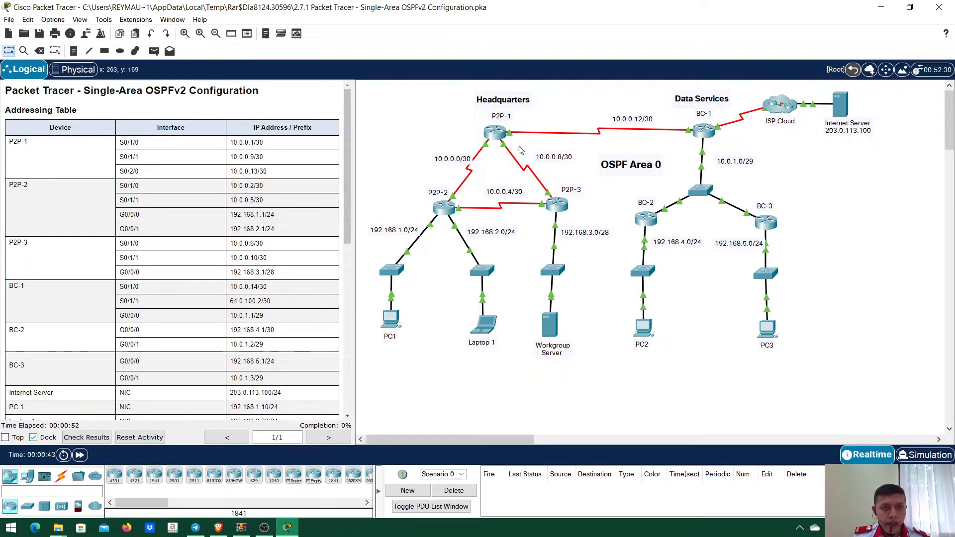
- Read the activity's objectives, background and OSPF configuration requirements
scroll(202, 153, down, 8)
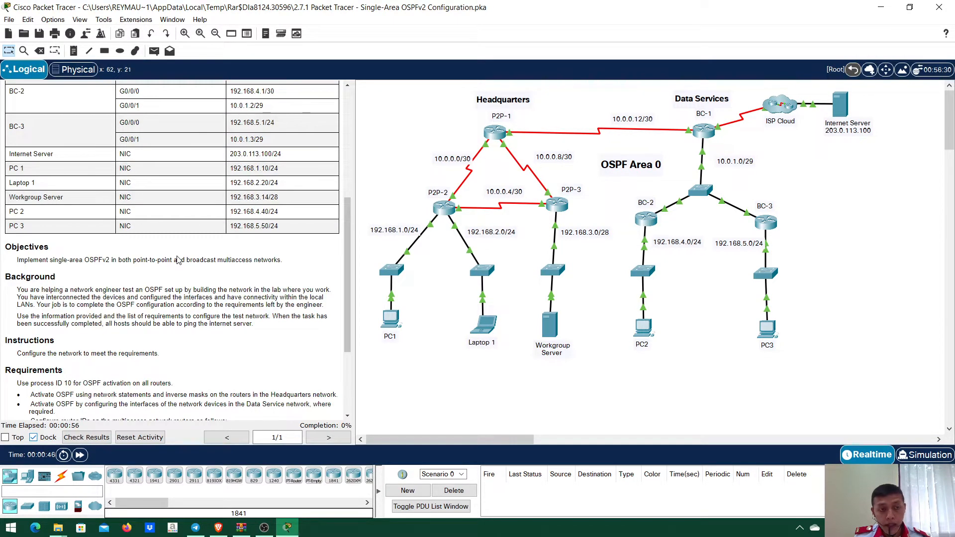
drag(34, 261, 214, 259)
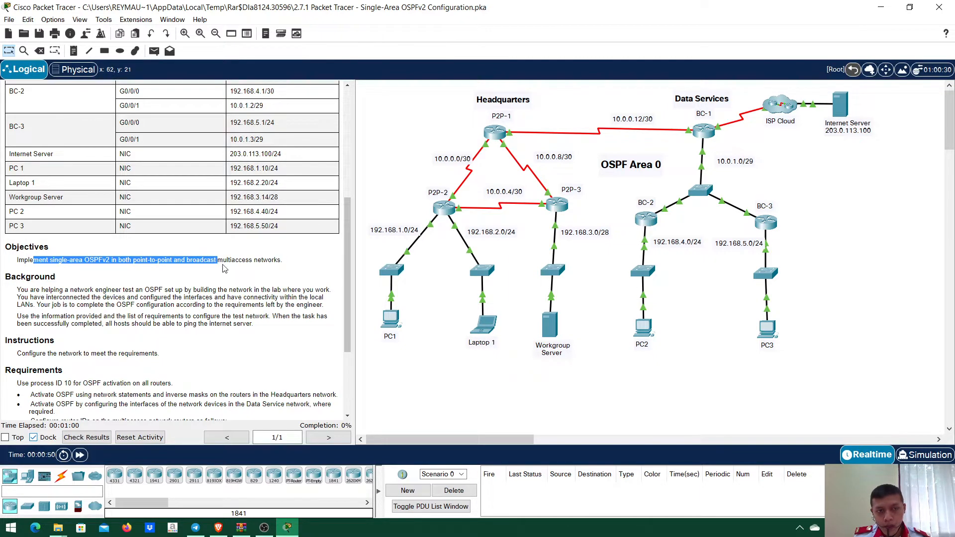
click(234, 271)
scroll(225, 286, down, 4)
scroll(227, 286, down, 1)
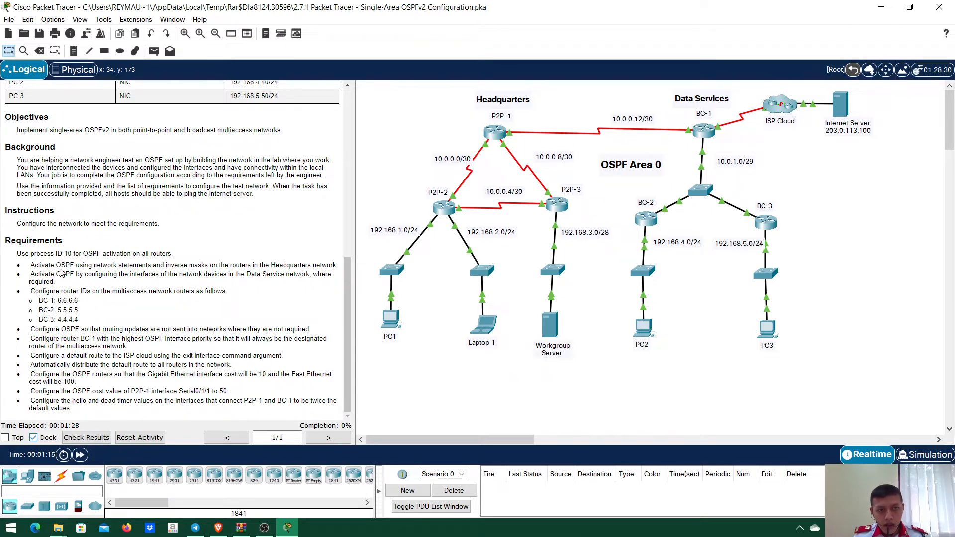
- Open the command line of router P2P-1 and enter global configuration mode
click(495, 133)
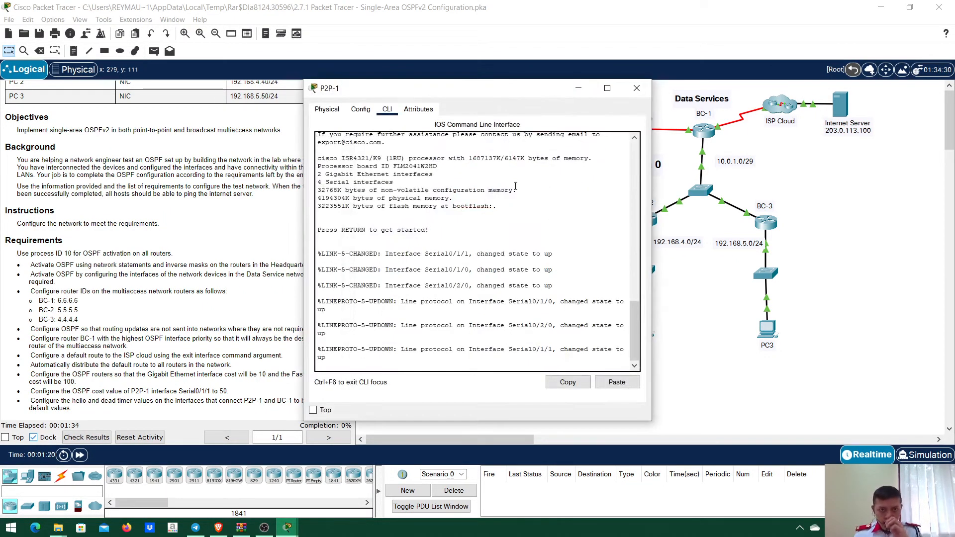
key(Return)
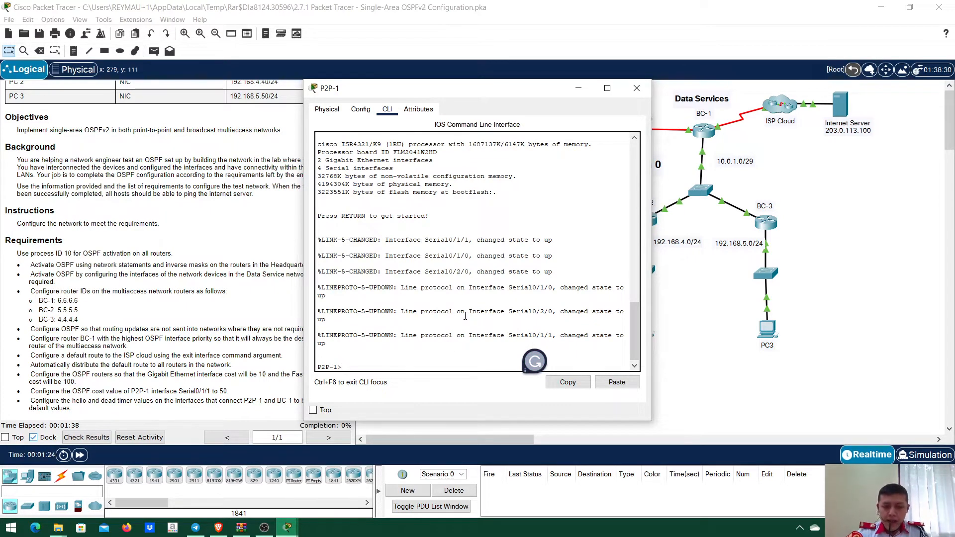
text(na)
key(Return)
text(c)
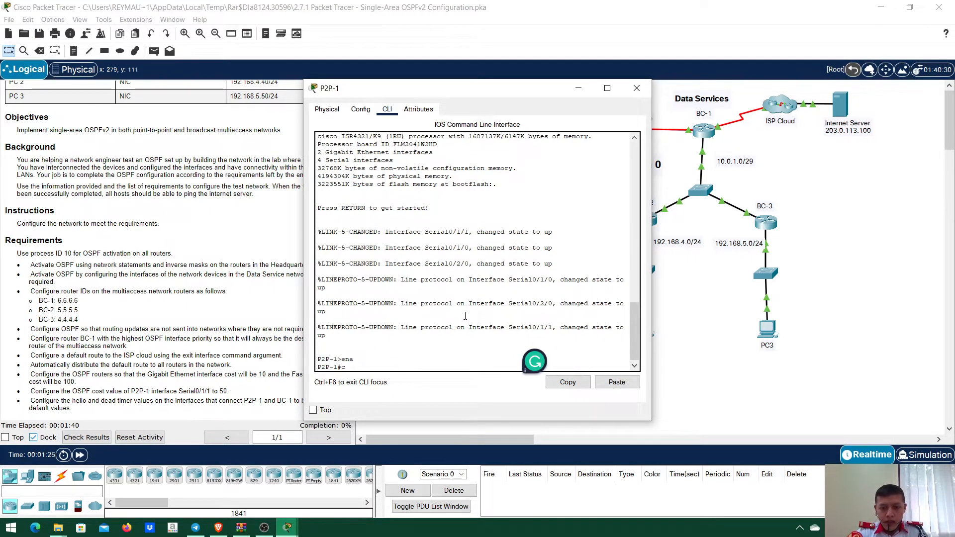
text(onf t)
key(Return)
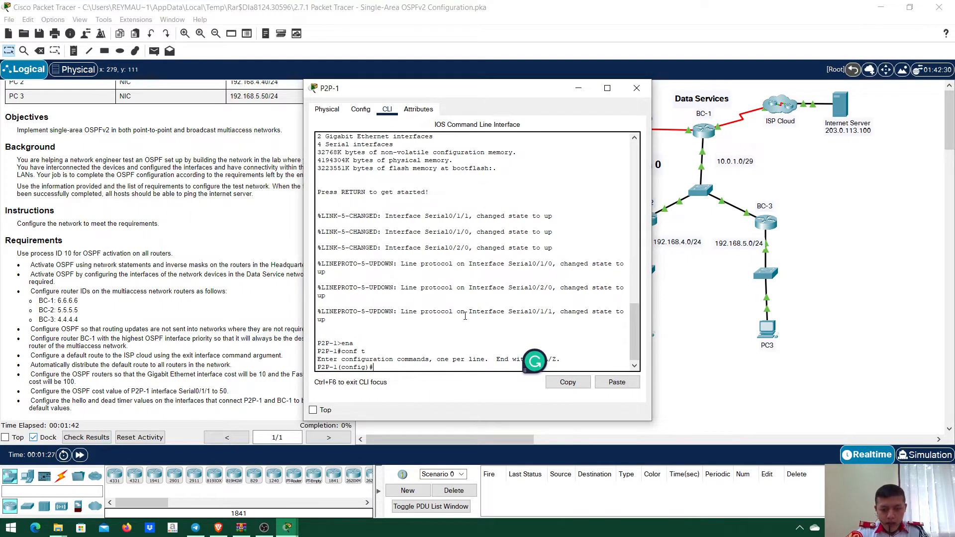
- Start OSPF routing with process ID 10 on router P2P-1
text(eou)
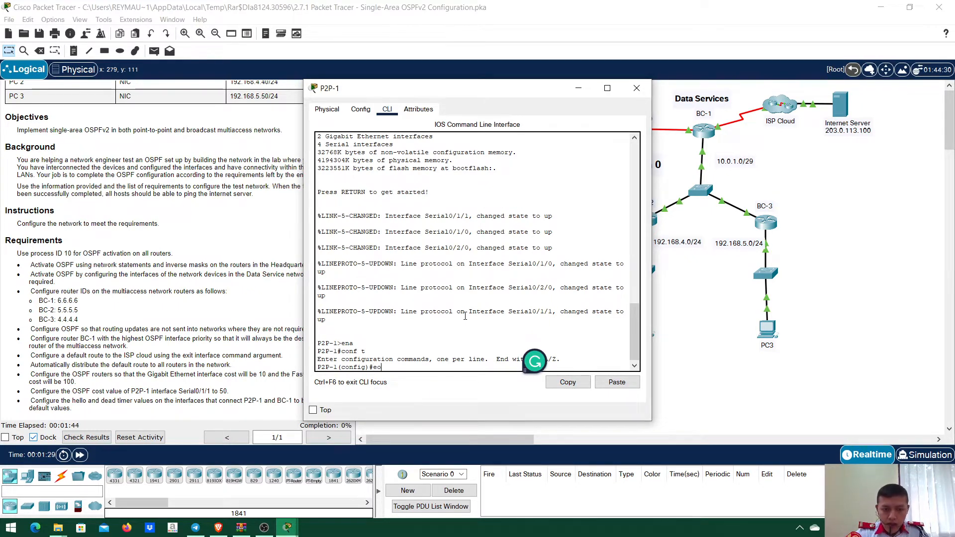
key(Tab)
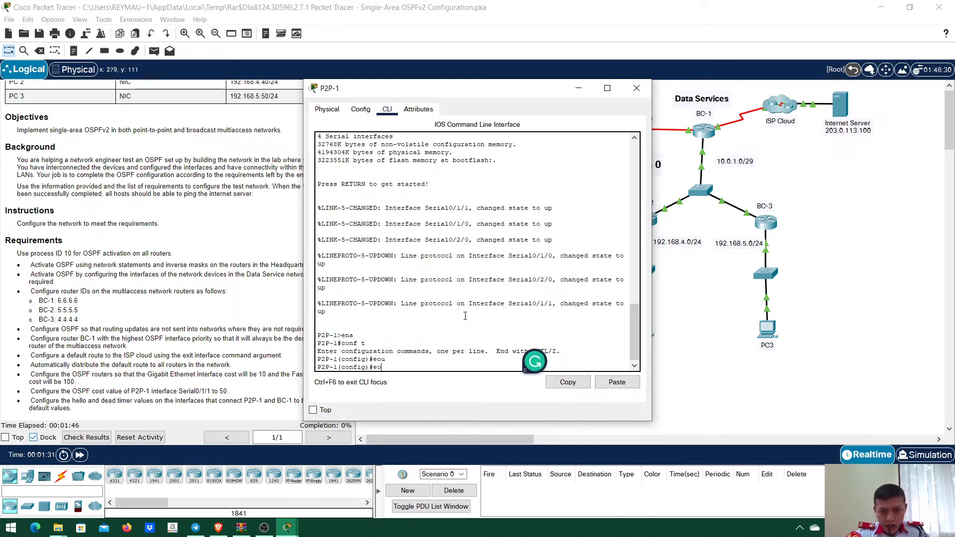
key(BackSpace)
key(BackSpace)
key(BackSpace)
text(rout)
key(Tab)
text(os)
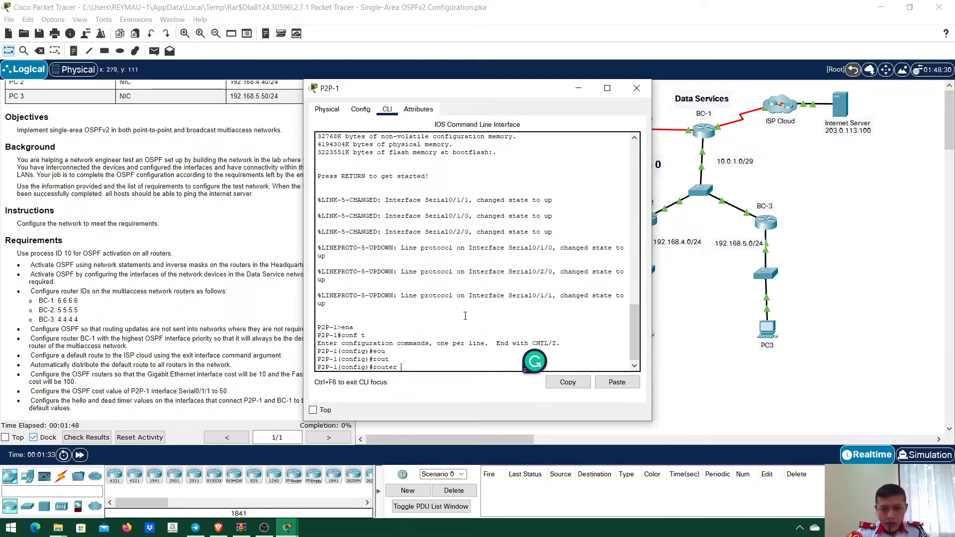
key(Return)
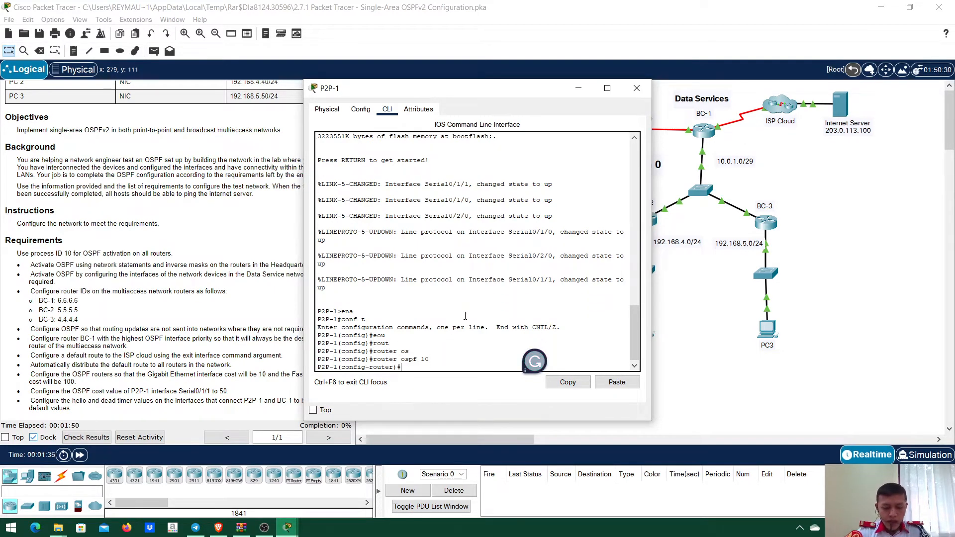
- Advertise network 10.0.0.0 with wildcard mask 0.0.0.3 in OSPF area 0 on P2P-1, using the addressing table as reference
text(netw)
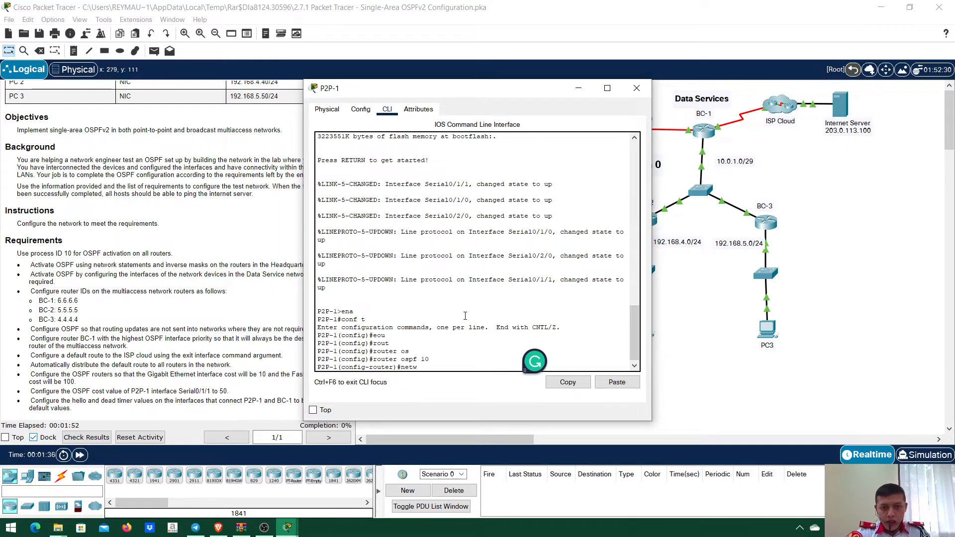
key(Tab)
scroll(154, 179, up, 10)
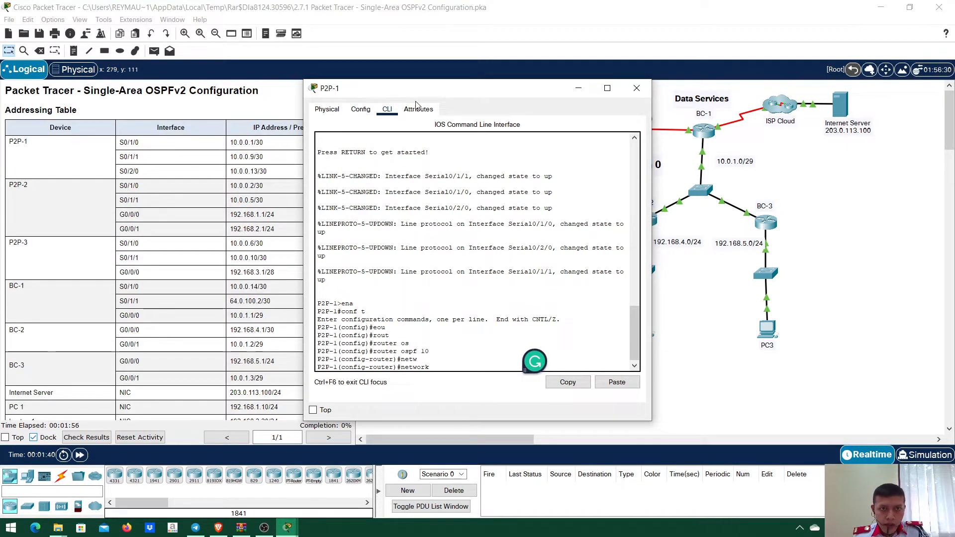
drag(416, 93, 474, 92)
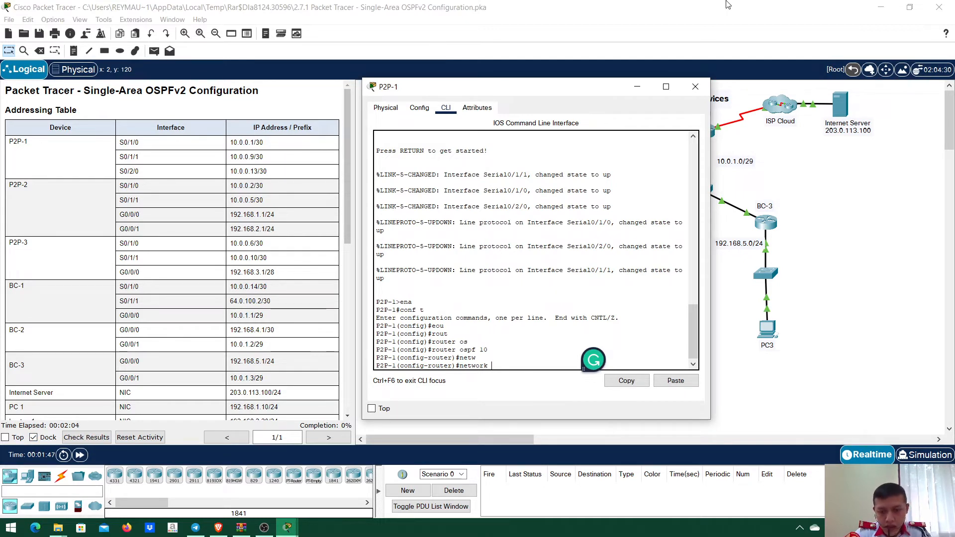
text(10.0.)
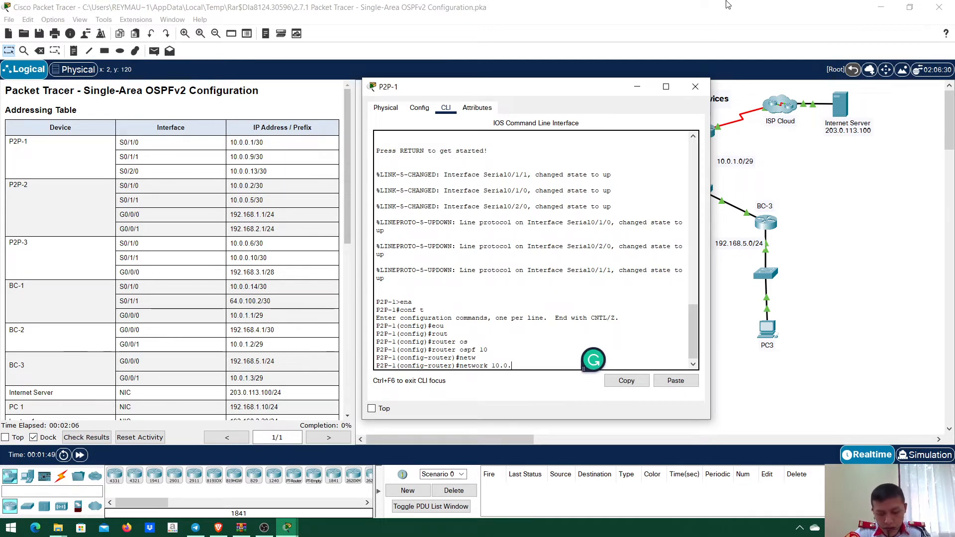
text(0.0)
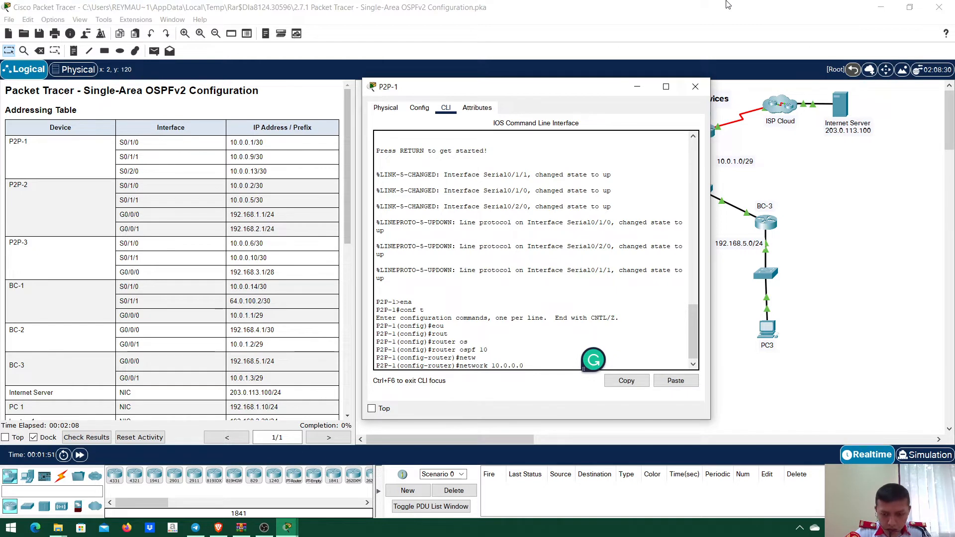
text( 0.0.0.3 )
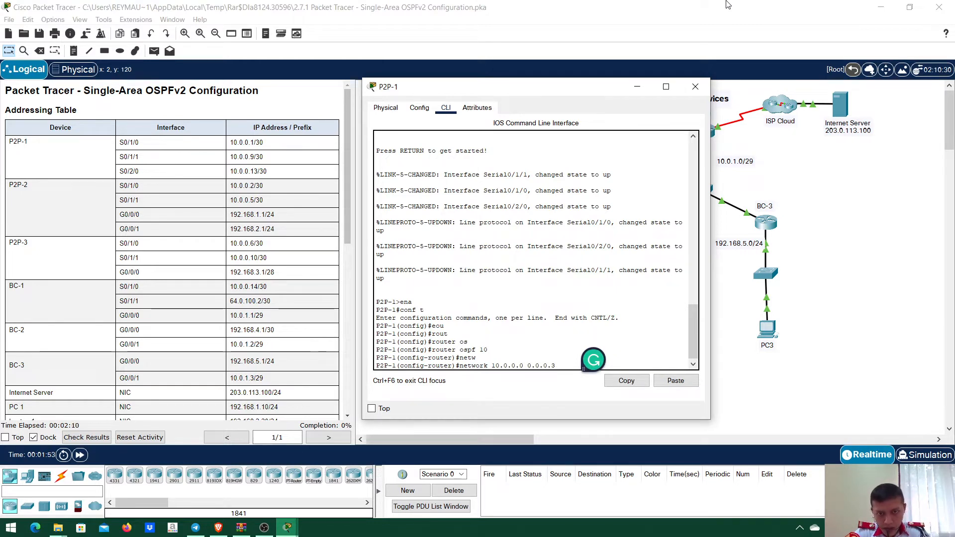
text(area 0)
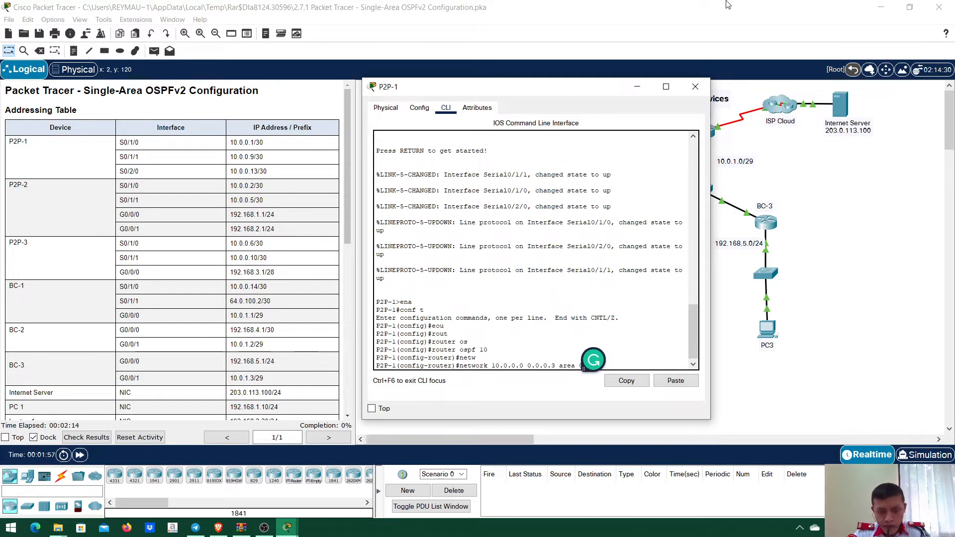
key(Return)
- Add a network statement for 10.0.0.8 with wildcard mask 0.0.0.3 in area 0 to P2P-1's OSPF process
text(net)
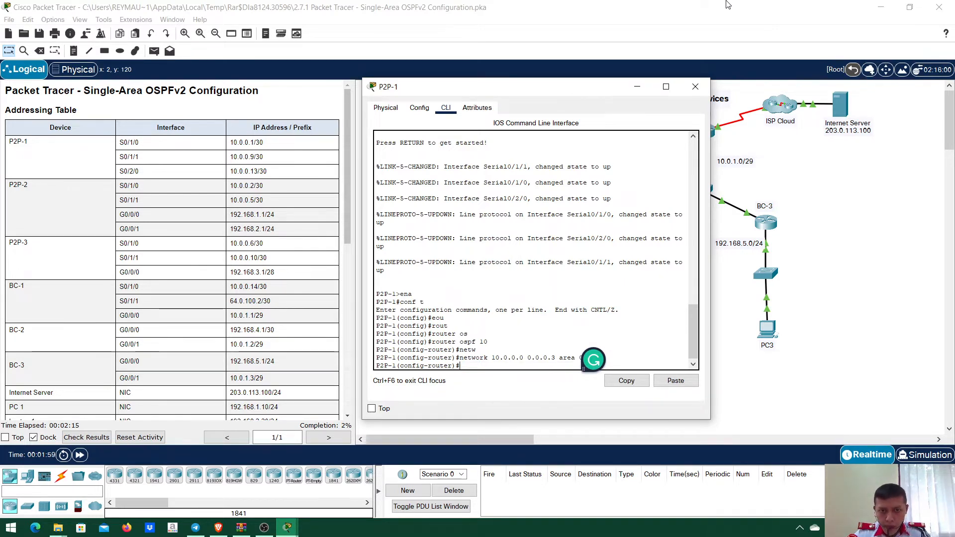
key(Tab)
text(10)
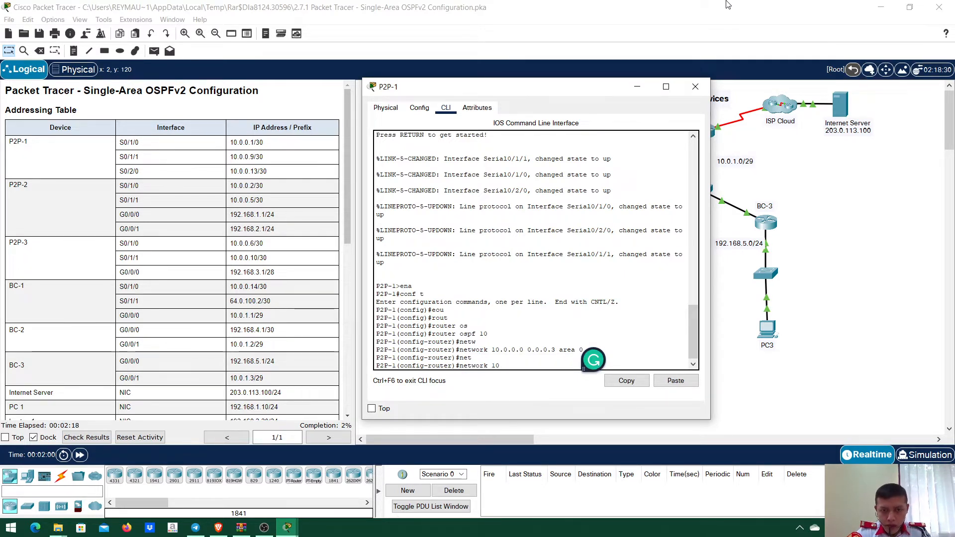
text(.0.0)
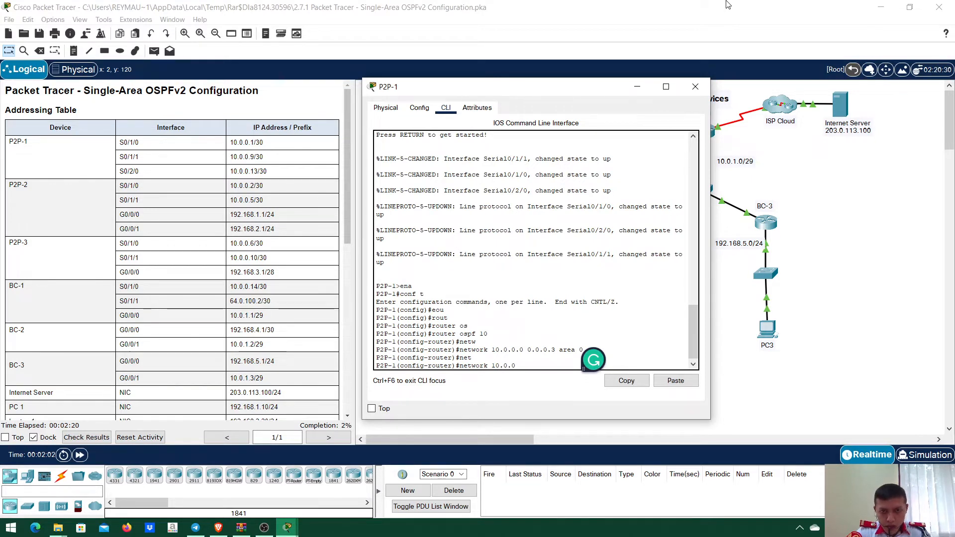
text(.8)
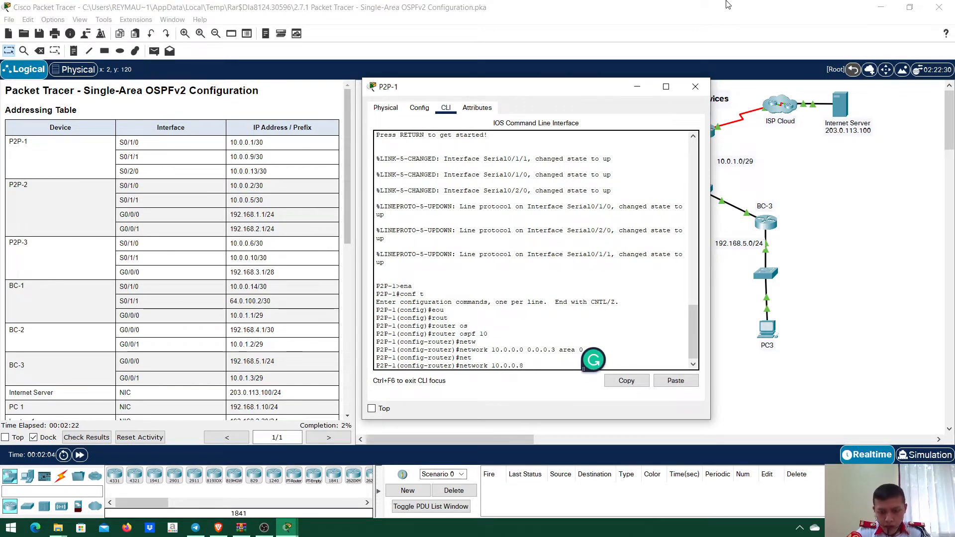
text( 0.0.0.3)
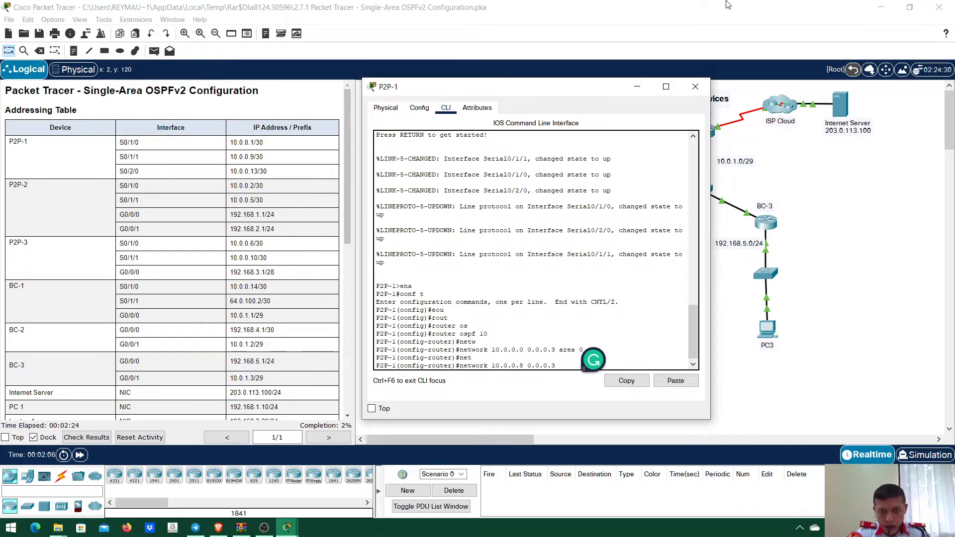
text( area)
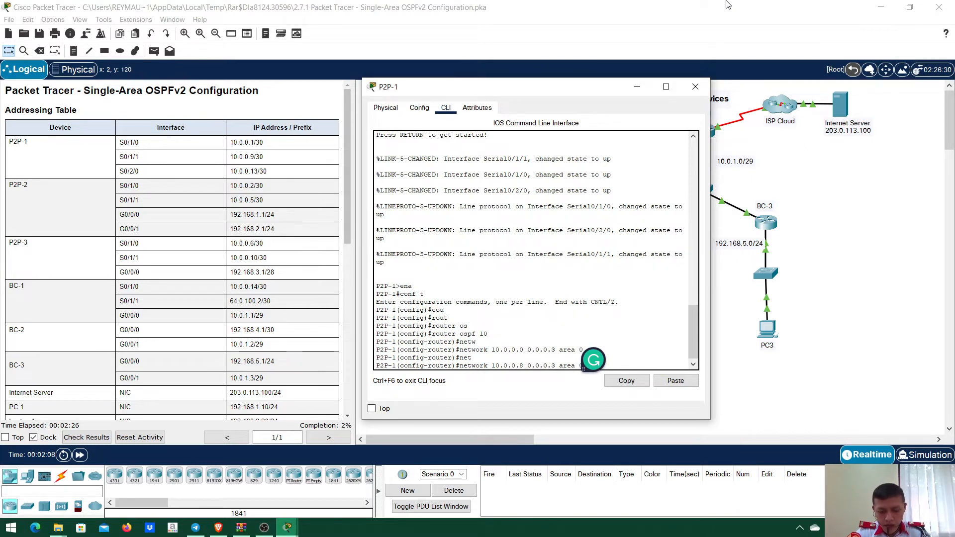
text( 0)
key(Return)
- Advertise network 10.0.0.12 with wildcard mask 0.0.0.3 in area 0 on P2P-1, and close the router's window
text(net)
key(Tab)
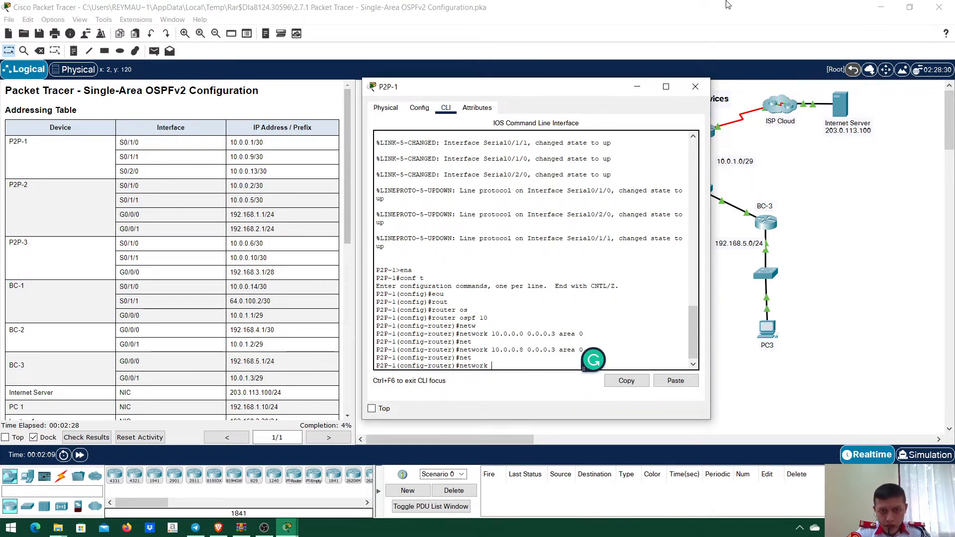
text(1)
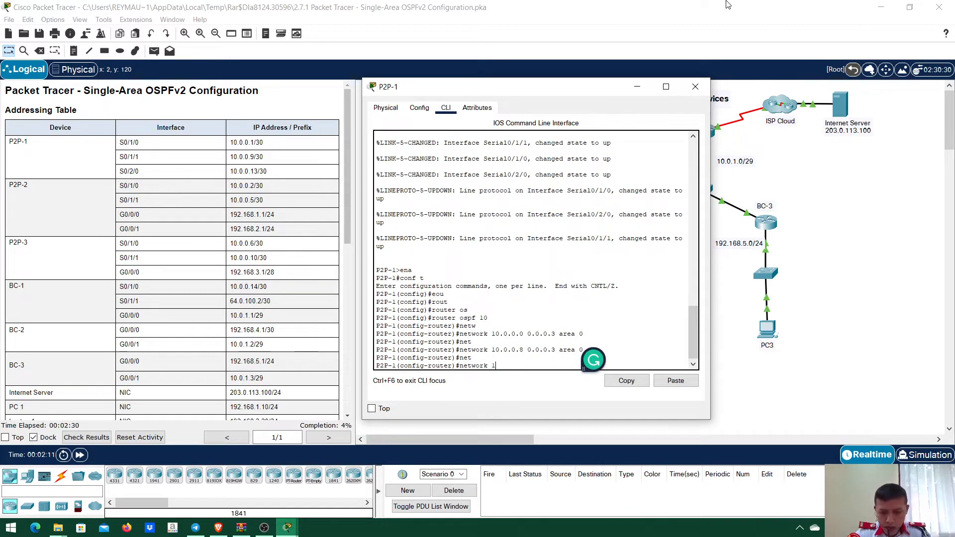
text(0.0.0.12 0.0.0.)
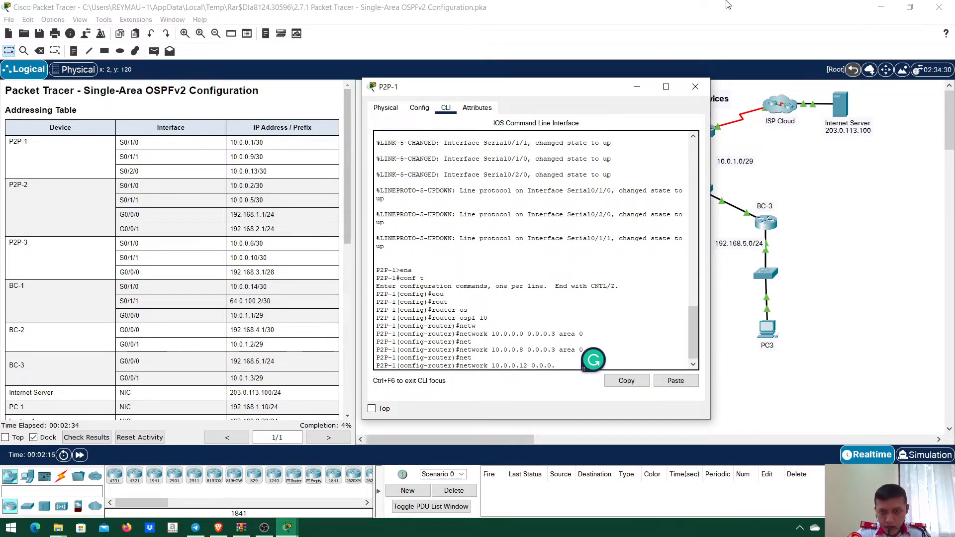
text(3 area)
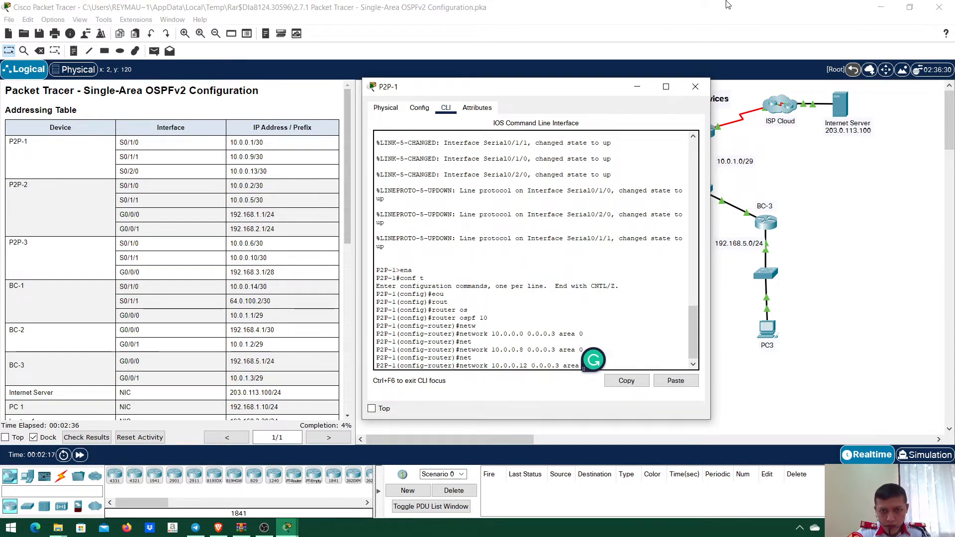
text( 0)
key(Return)
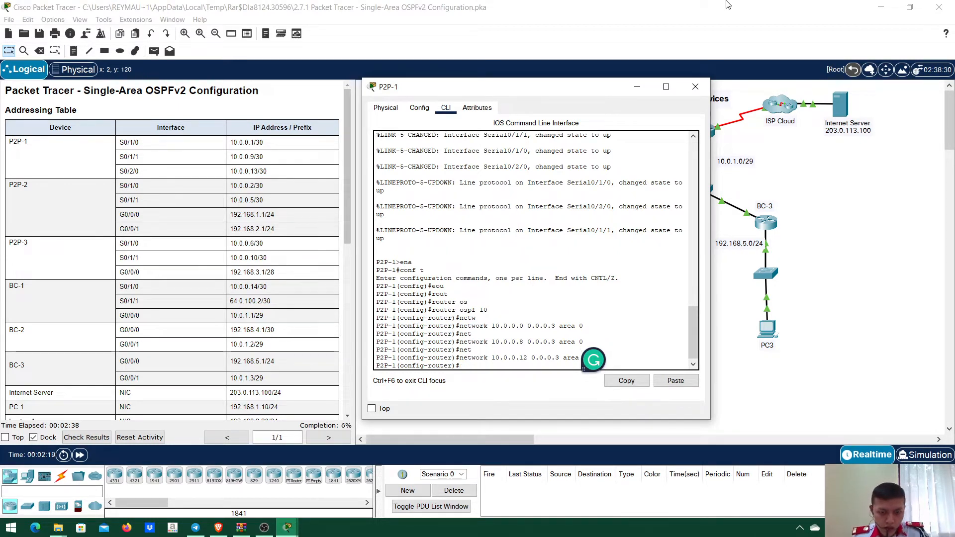
click(694, 86)
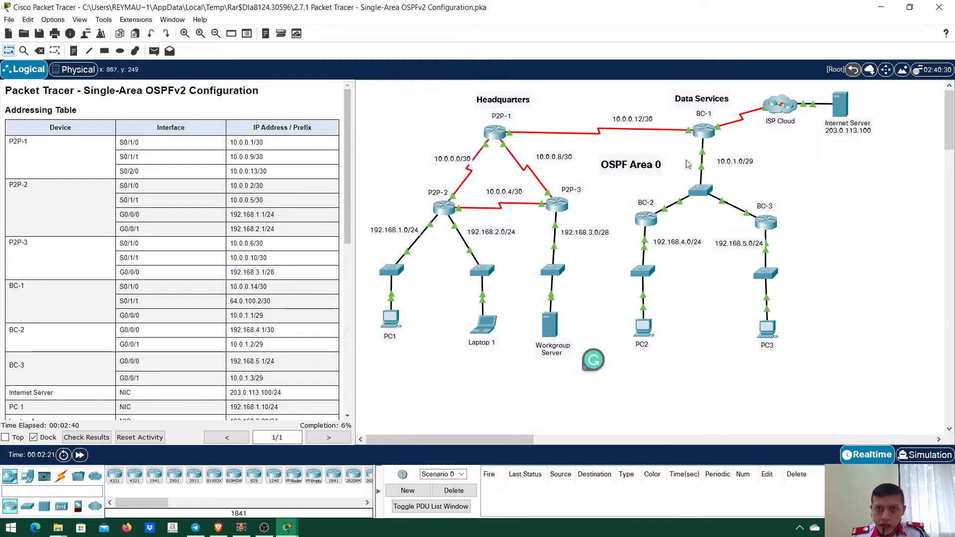
- Open the command line of router P2P-2 and enter global configuration mode
click(444, 207)
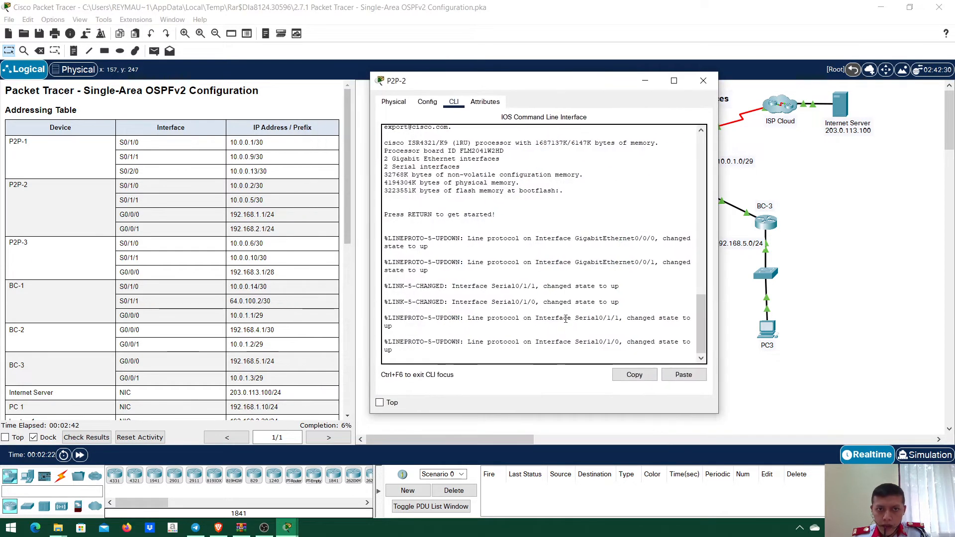
key(Return)
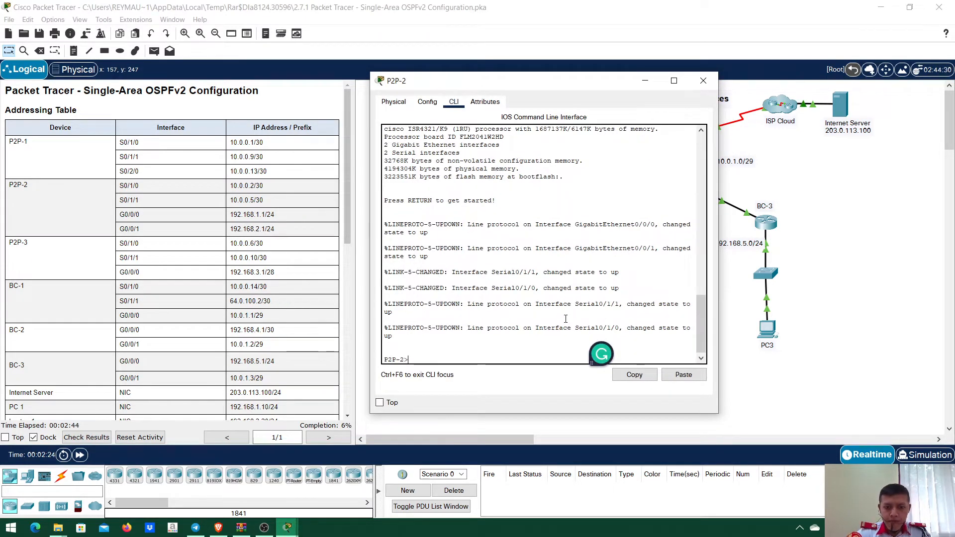
text(ena)
key(Return)
text(conf t)
key(Return)
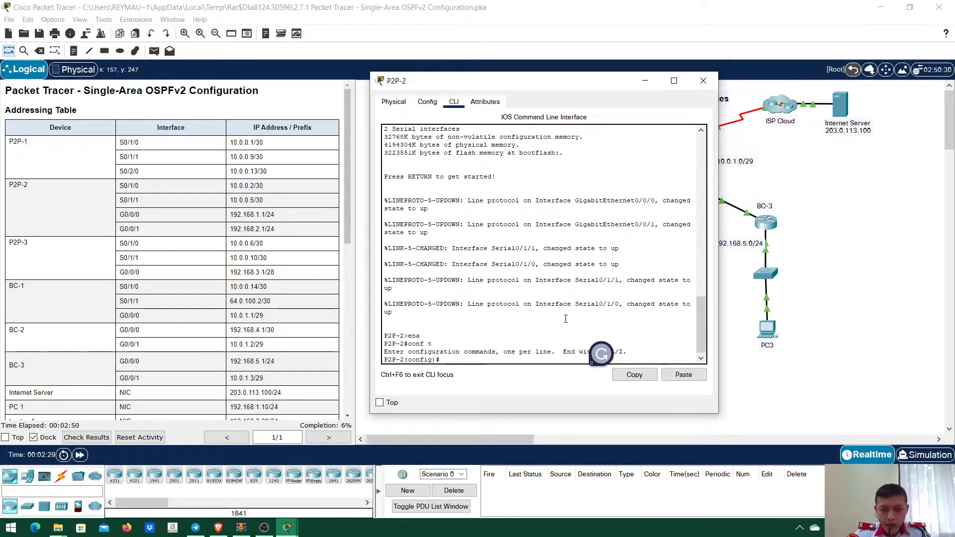
- Start OSPF routing with process ID 10 on router P2P-2
text(u)
key(Tab)
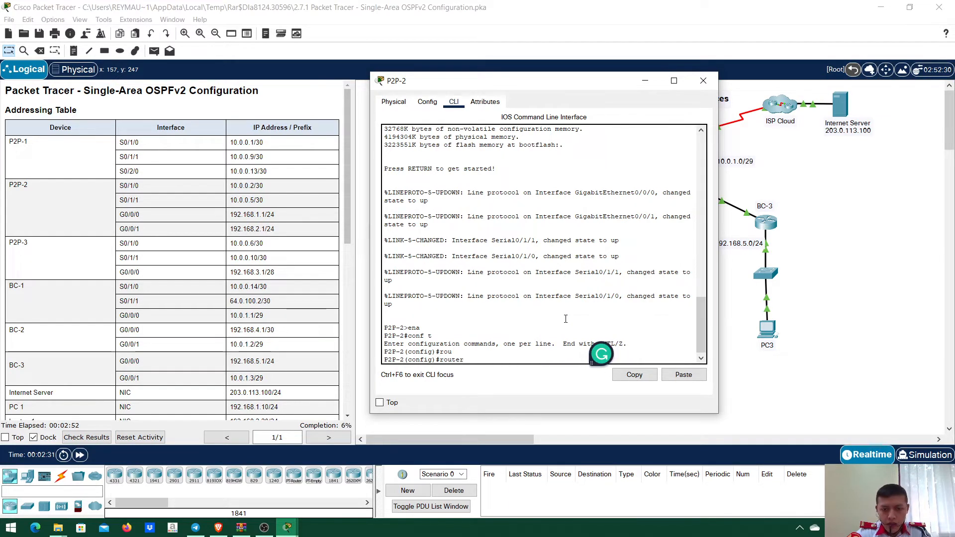
text(os)
key(Tab)
text(10)
key(Return)
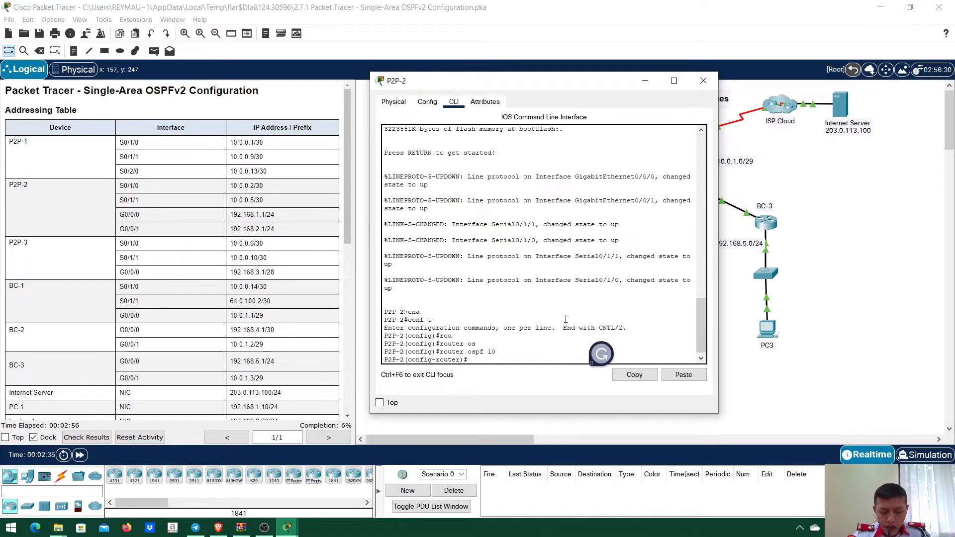
- Try to advertise network 10.0.0.0 with the mask entered as 0.0.03 in OSPF area 0 on P2P-2
text(ney)
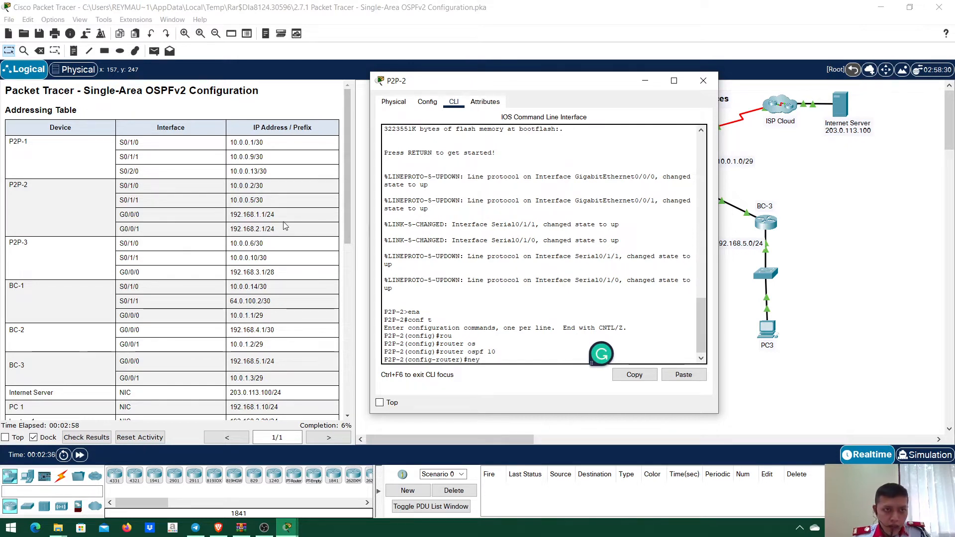
key(BackSpace)
text(t)
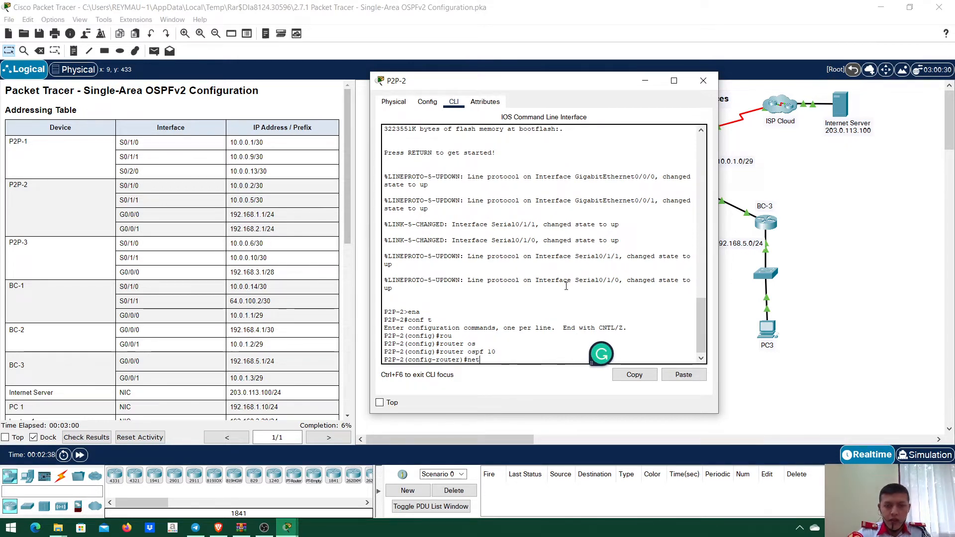
key(Tab)
text(1)
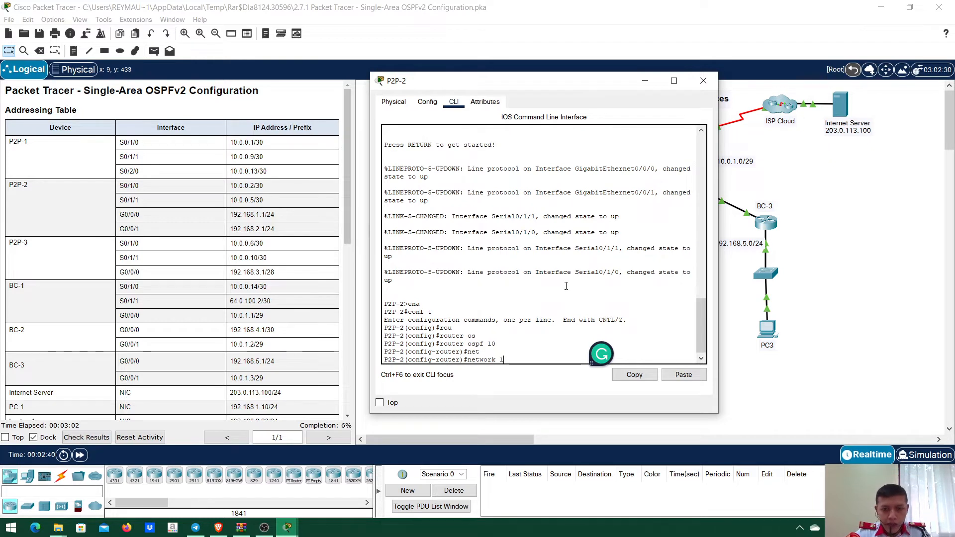
text(0.0.0.)
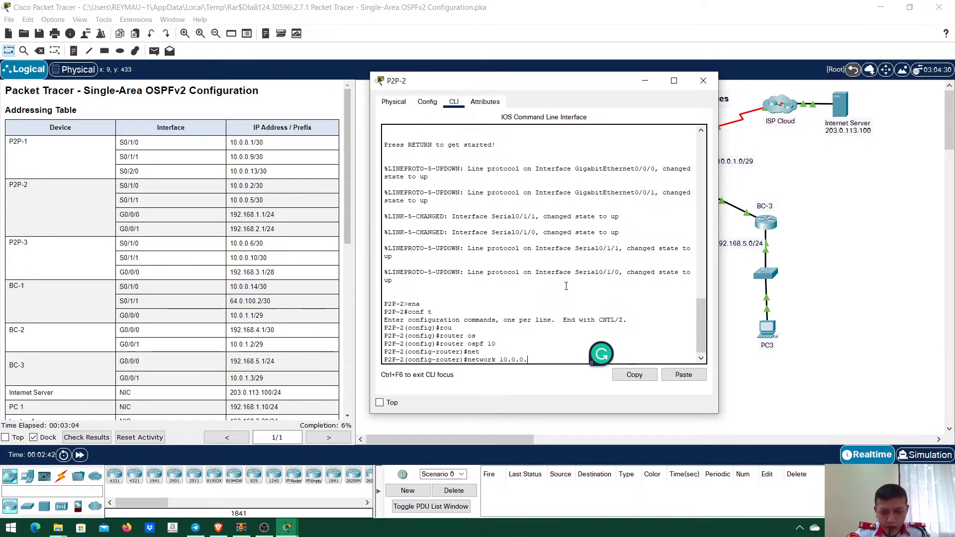
text(0)
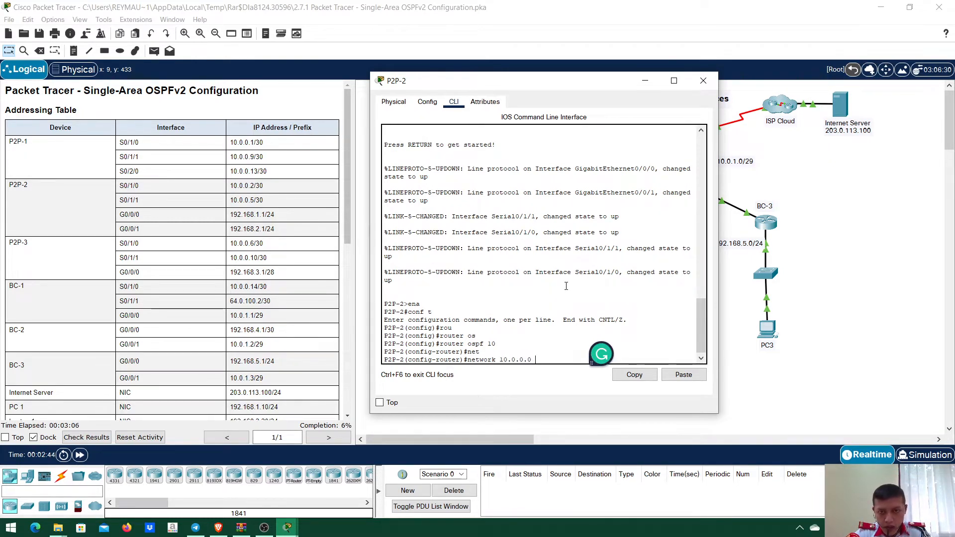
text( 0.0.03 )
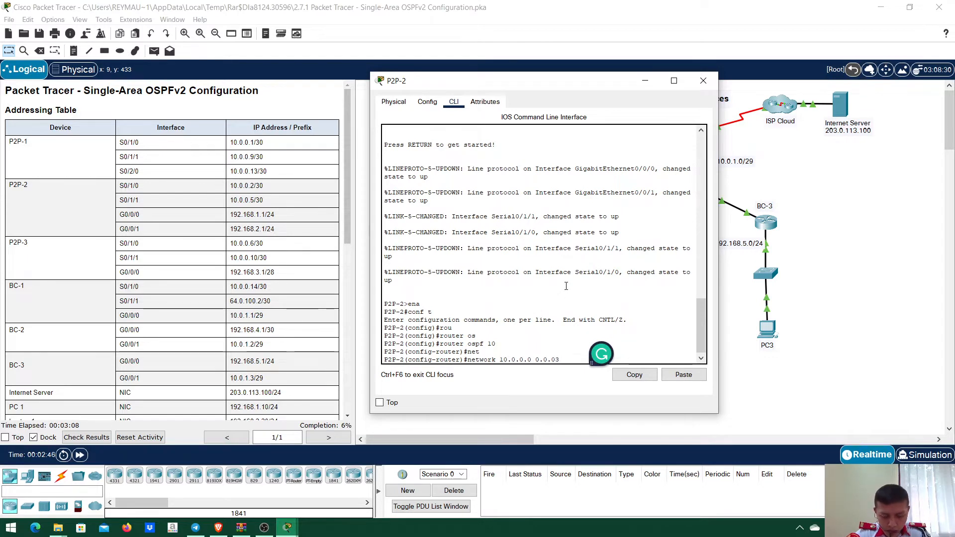
text(area 0)
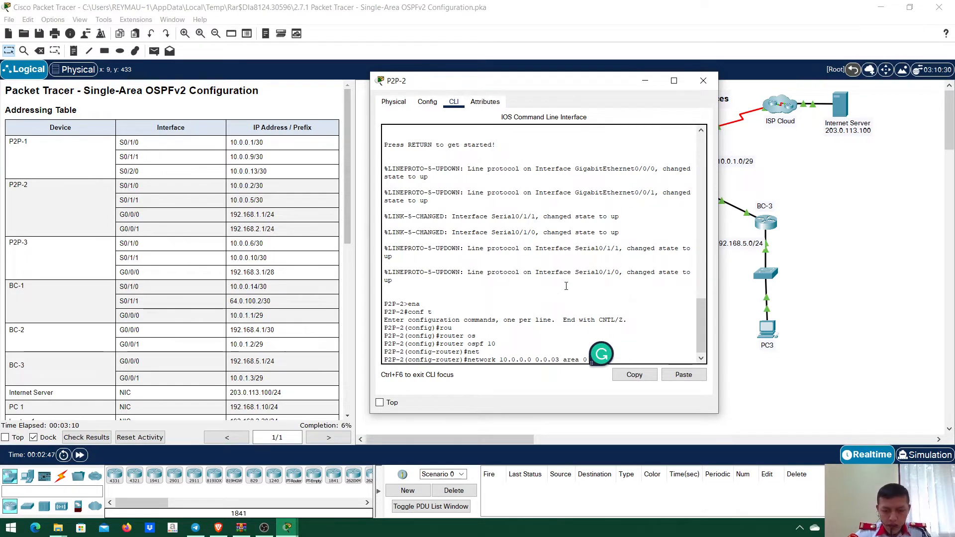
key(Return)
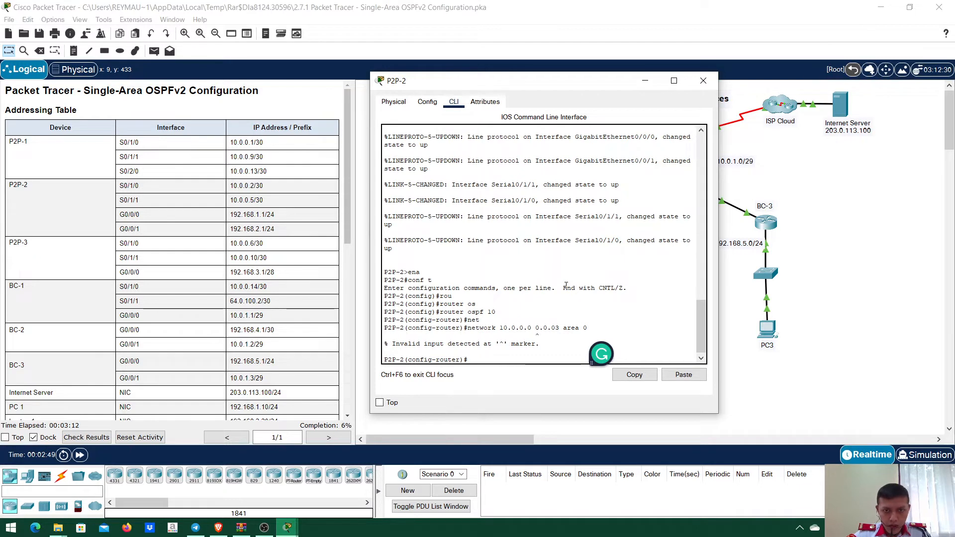
- Reissue P2P-2's 10.0.0.0 area 0 network statement with the wildcard mask corrected to 0.0.0.3
key(Up)
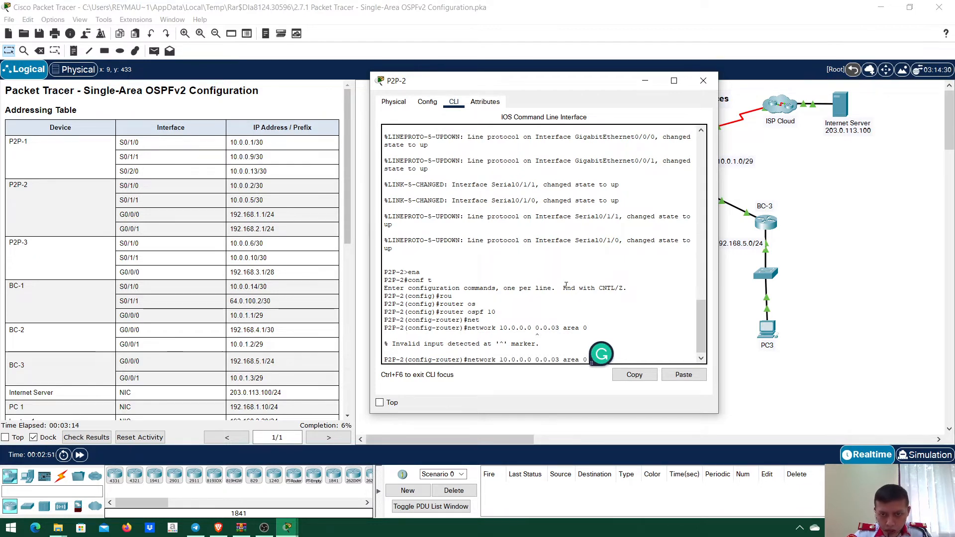
key(Left)
key(Left)
key(Left)
key(Left)
key(Left)
key(Left)
key(Left)
key(Left)
text(.)
key(Return)
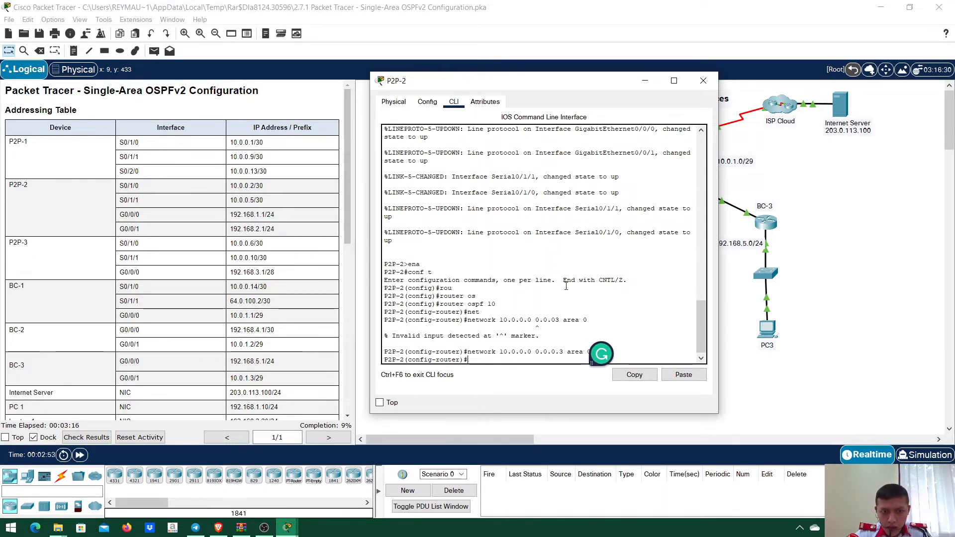
- Advertise network 10.0.0.4 with wildcard mask 0.0.0.3 in OSPF area 0 on P2P-2
text(net)
key(Tab)
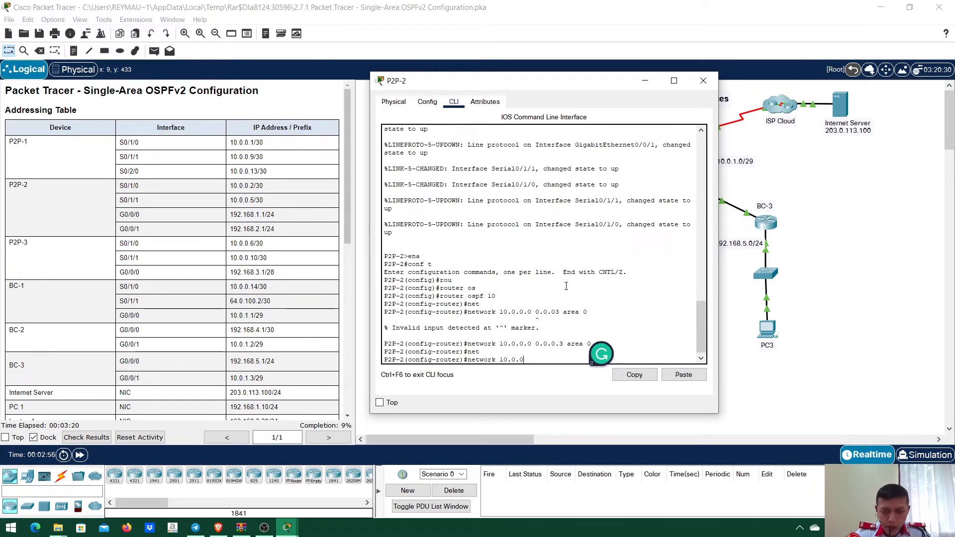
text(10.0.0.4 0.0.0)
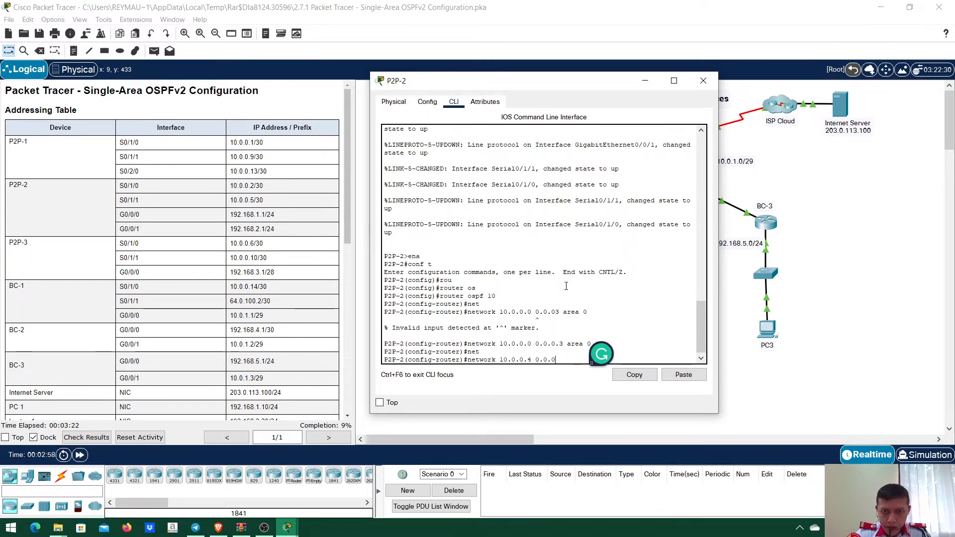
text(.3 a)
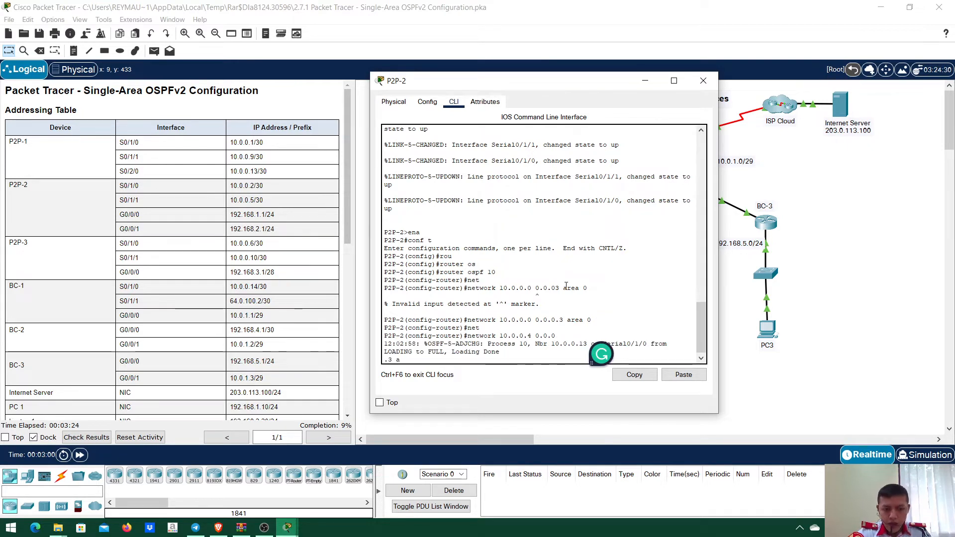
text(rea 0)
key(Return)
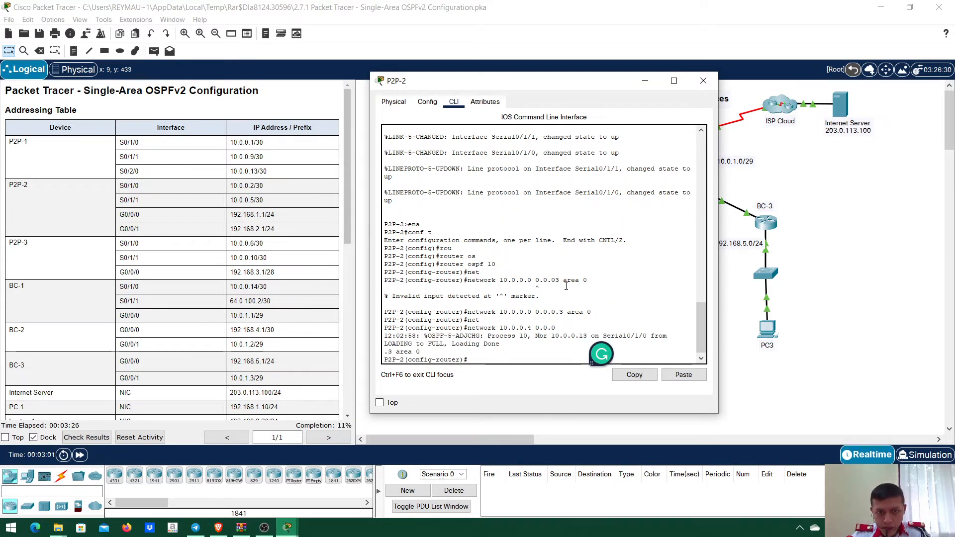
- Add a network statement for 192.168.1.0 with wildcard mask 0.0.0.255 in area 0 to P2P-2's OSPF process
text(net)
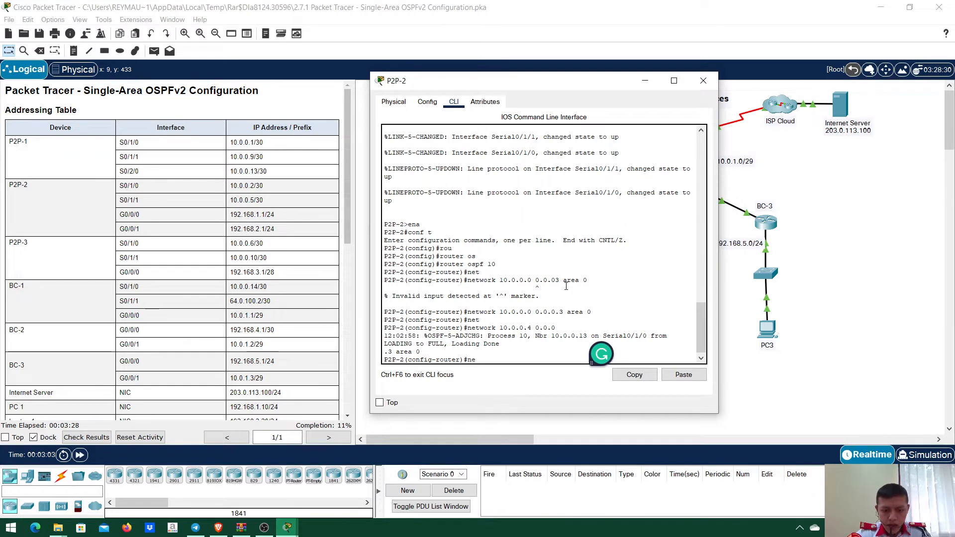
key(Tab)
text(192.)
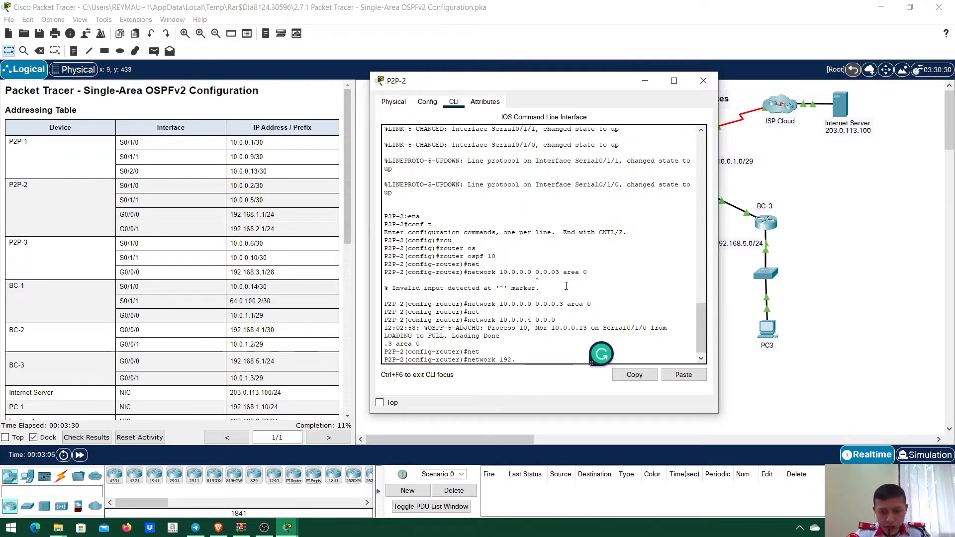
text(168.)
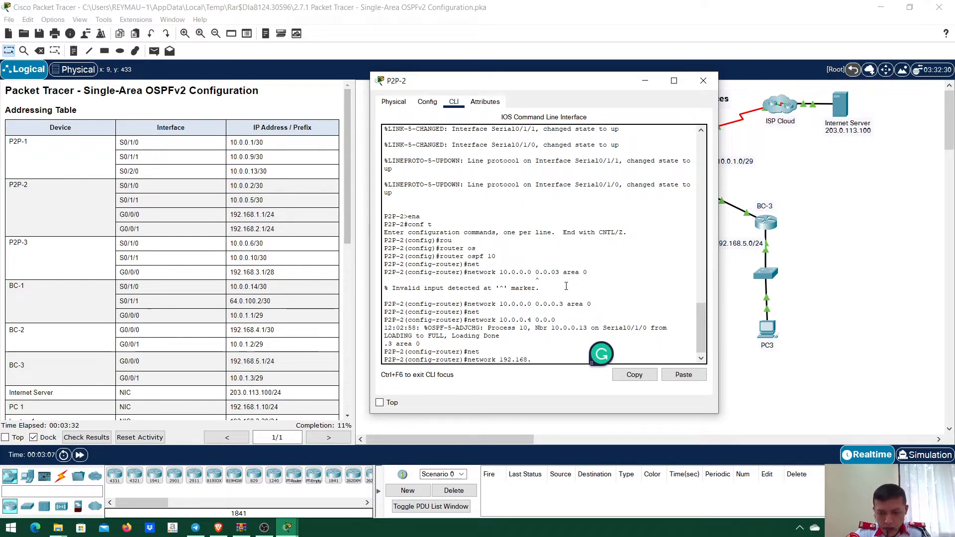
text(1.0 0.0.)
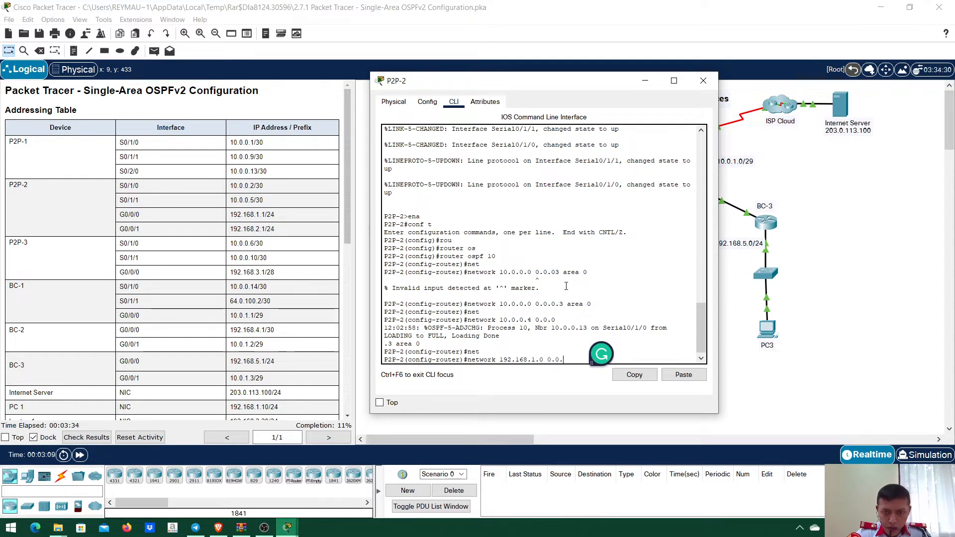
text(0.2)
text(55)
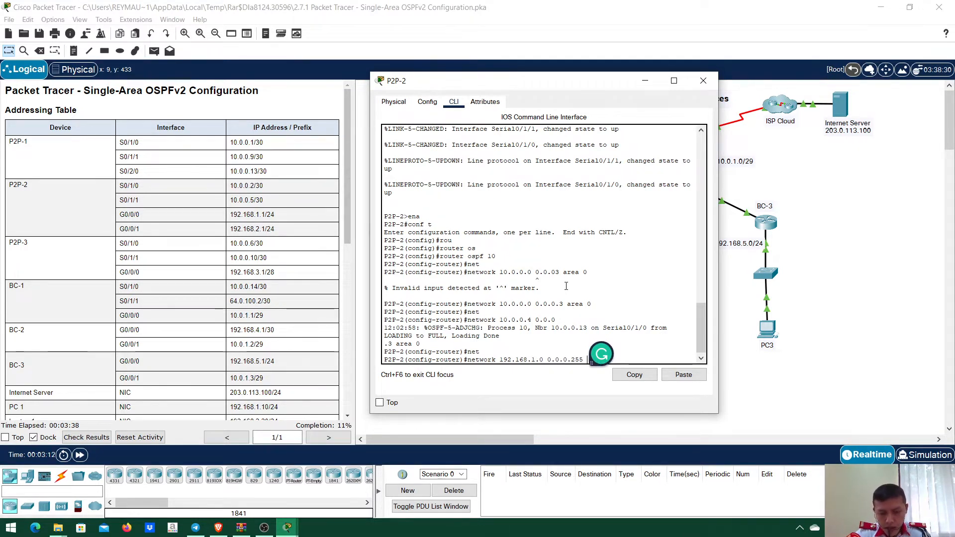
text( area 0)
key(Return)
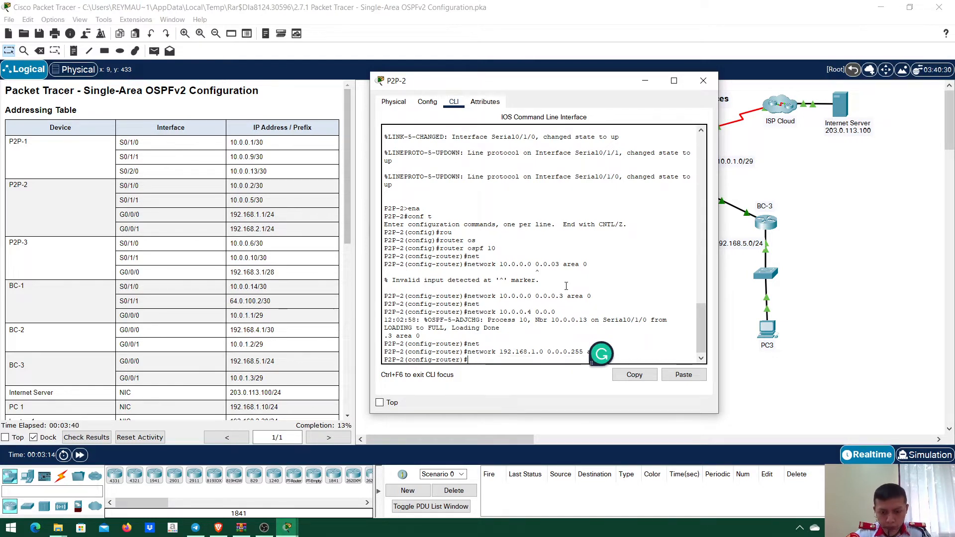
- Advertise network 192.168.2.0 with wildcard mask 0.0.0.255 in OSPF area 0 on P2P-2 and close the router's window
text(net)
key(Tab)
text(19)
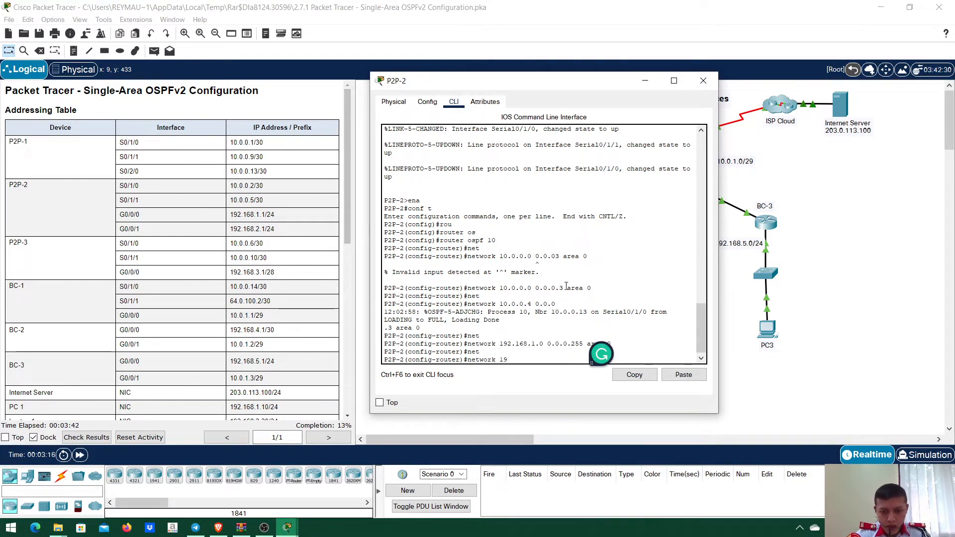
text(2)
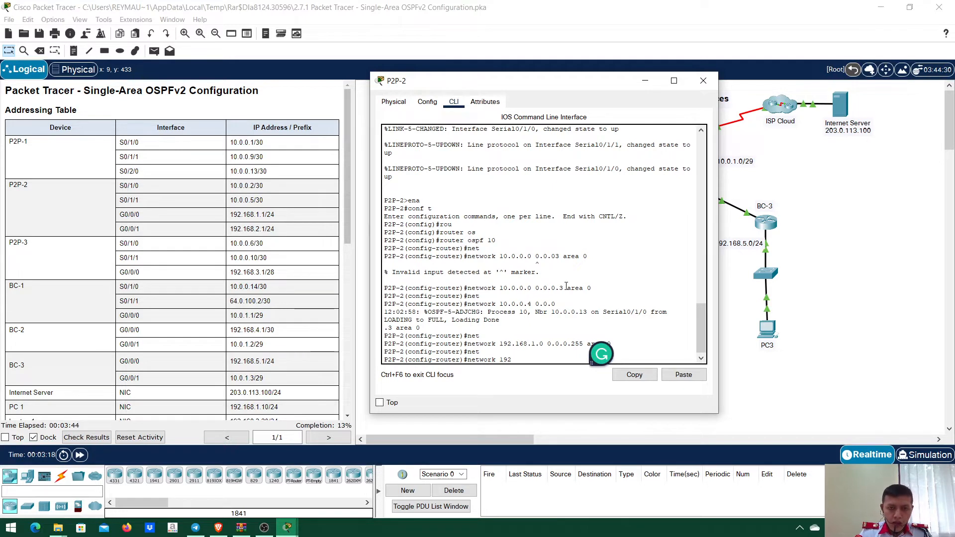
text(.)
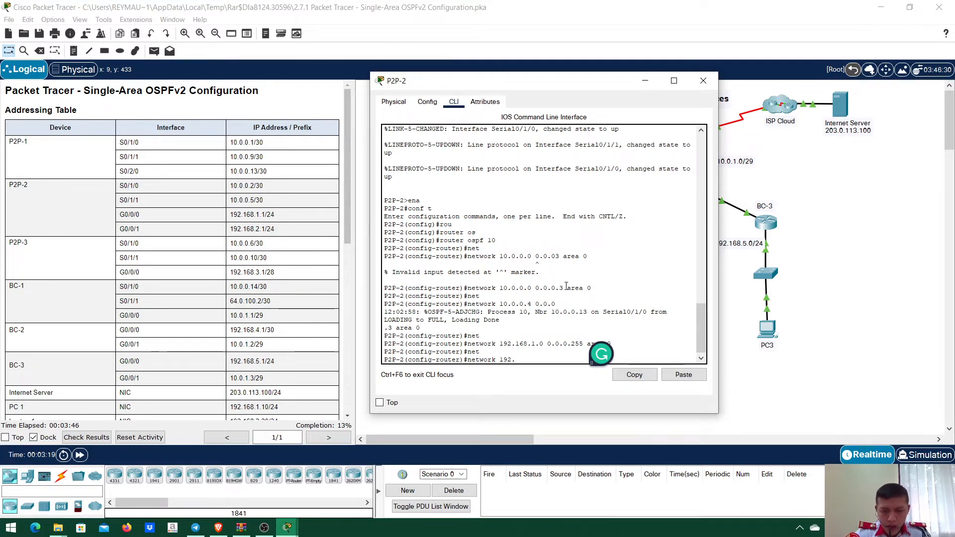
text(1)
text(68.2.)
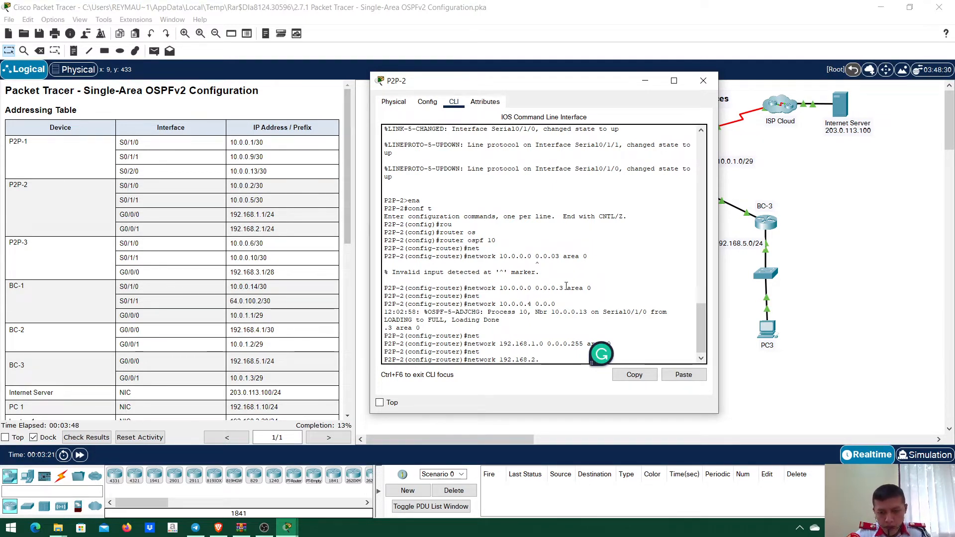
text(0 0.0.0.)
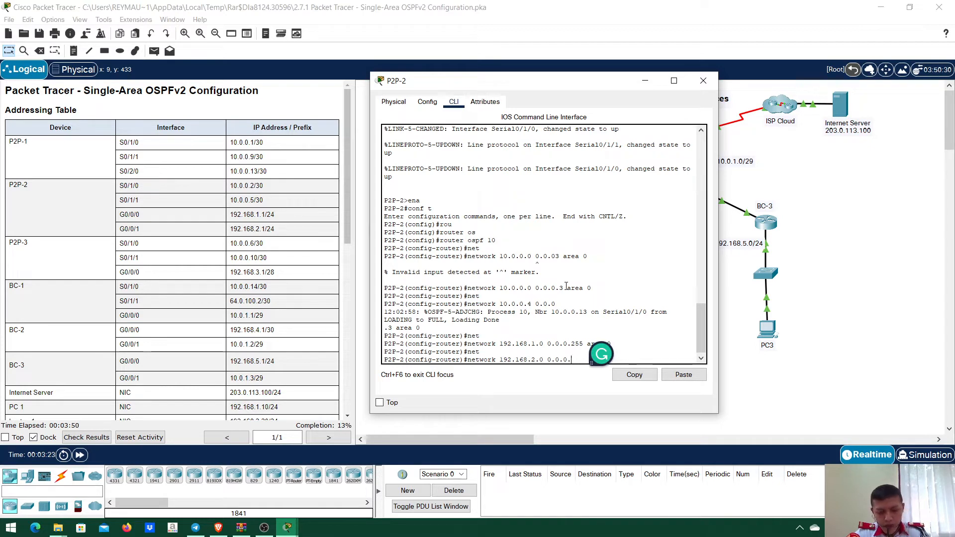
text(255 area 0)
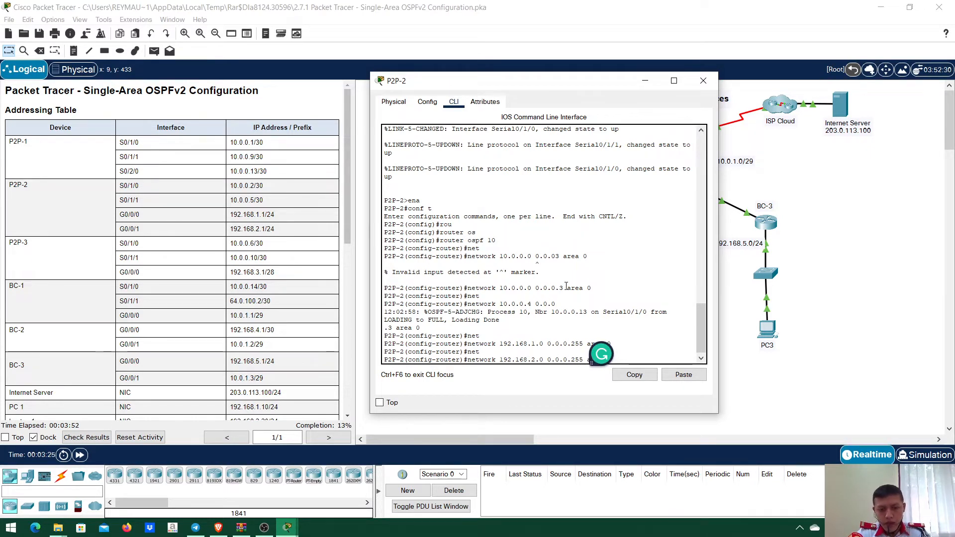
key(Return)
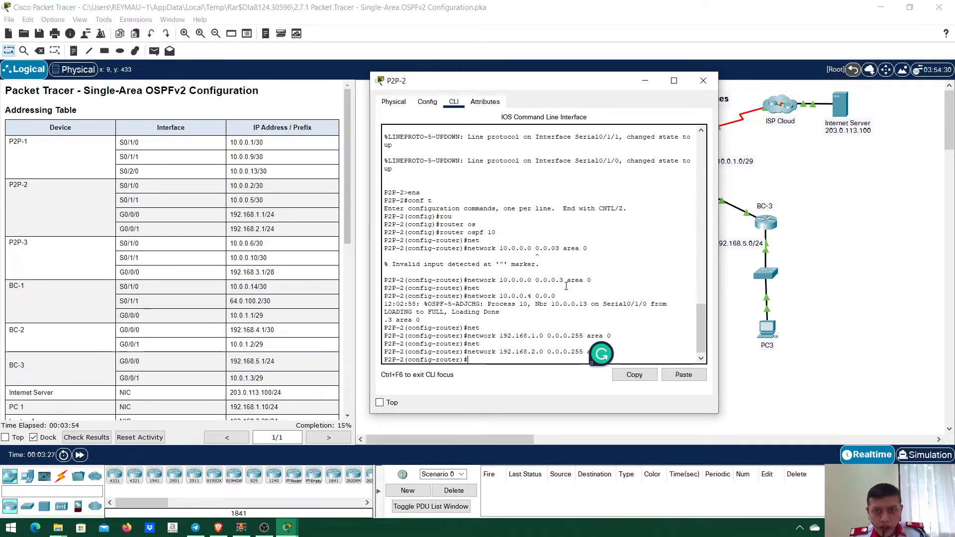
click(703, 81)
- Open router P2P-3's command line, enter global configuration mode and start OSPF process 10
click(557, 207)
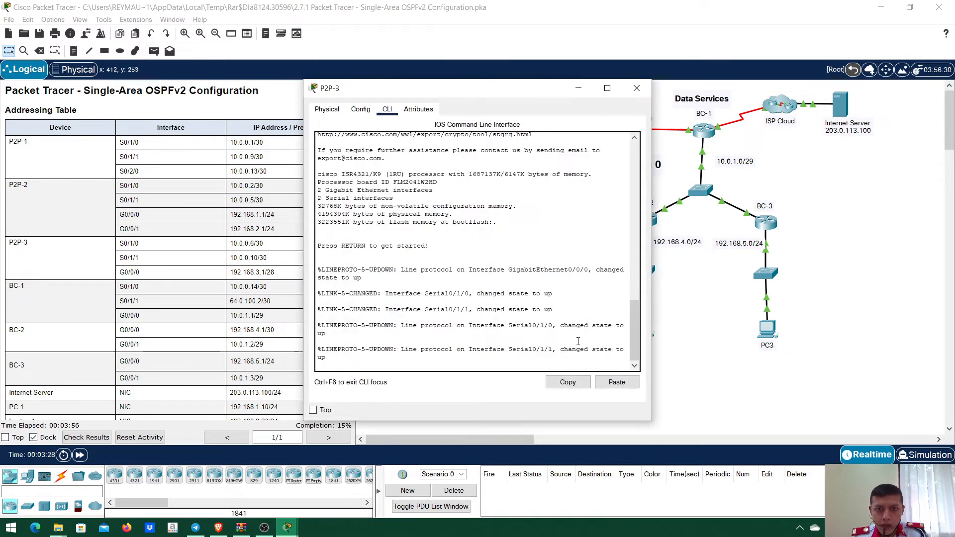
key(Return)
text(ena)
key(Return)
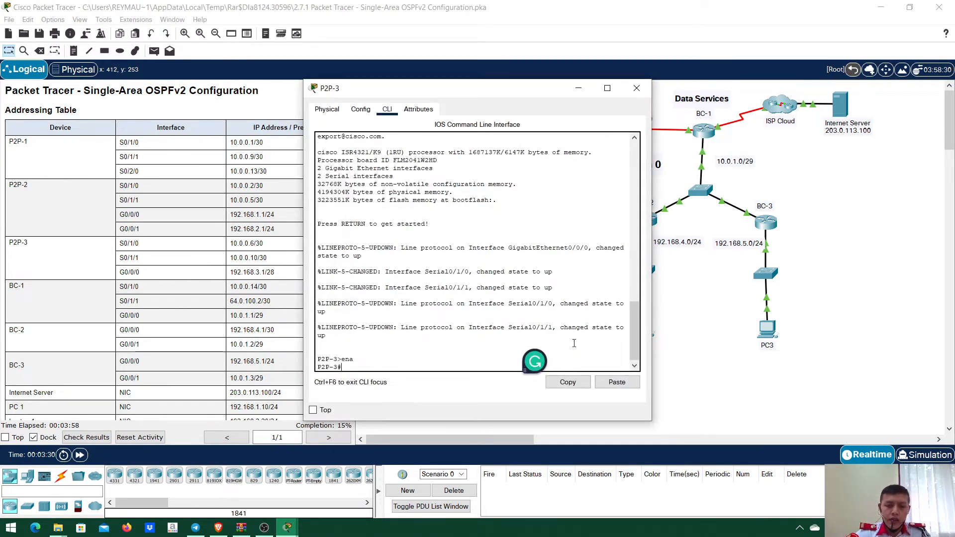
text(conf t)
key(Return)
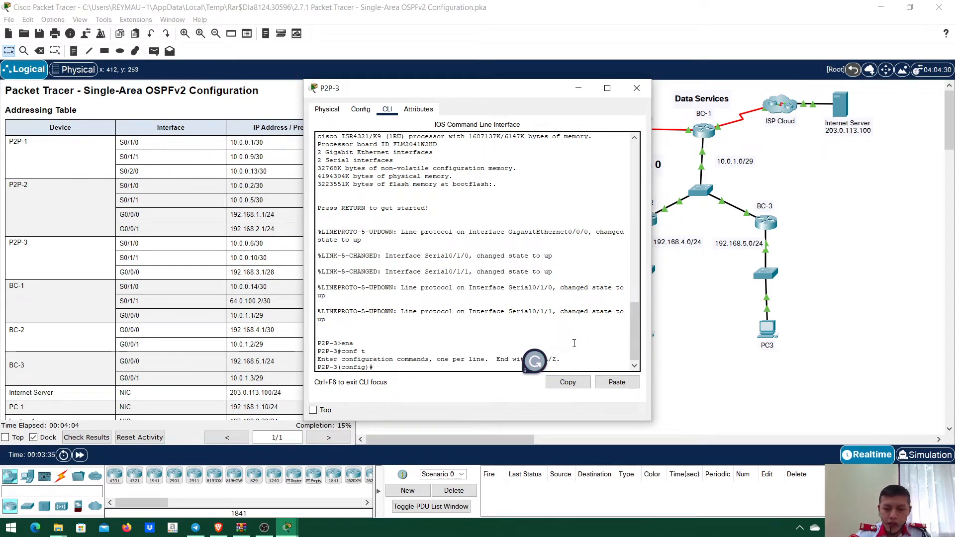
text(rou)
key(Tab)
text(os)
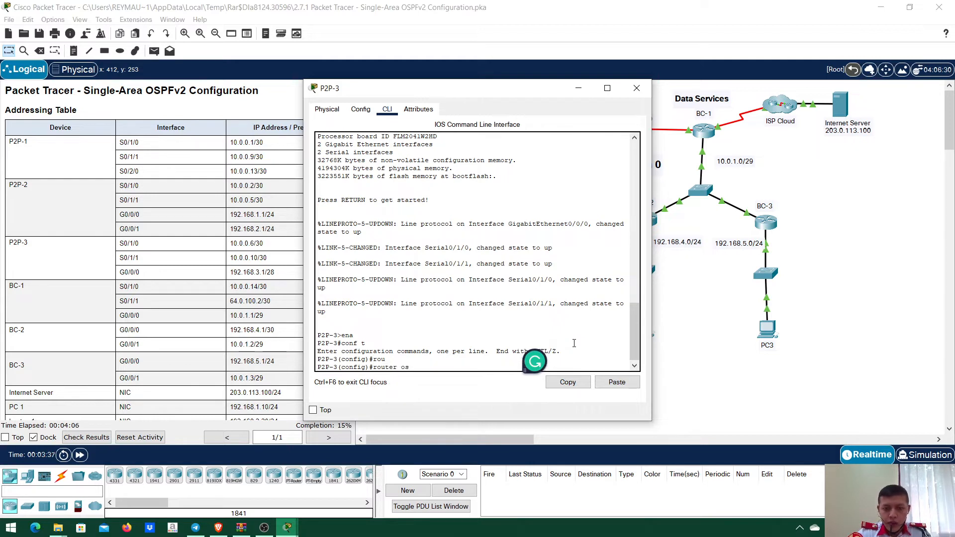
key(Tab)
text(10)
key(Return)
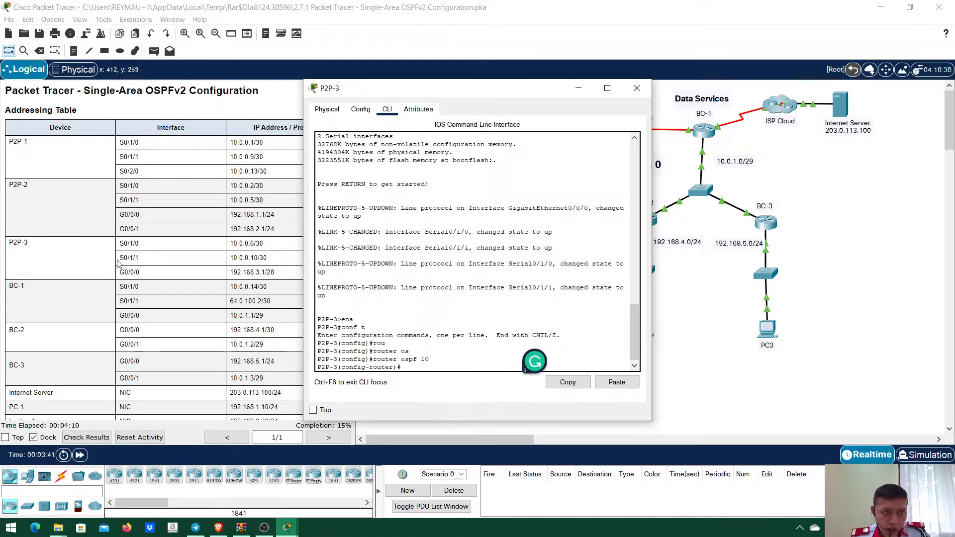
- Advertise network 10.0.0.4 with wildcard mask 0.0.0.3 in OSPF area 0 on P2P-3
drag(439, 89, 529, 88)
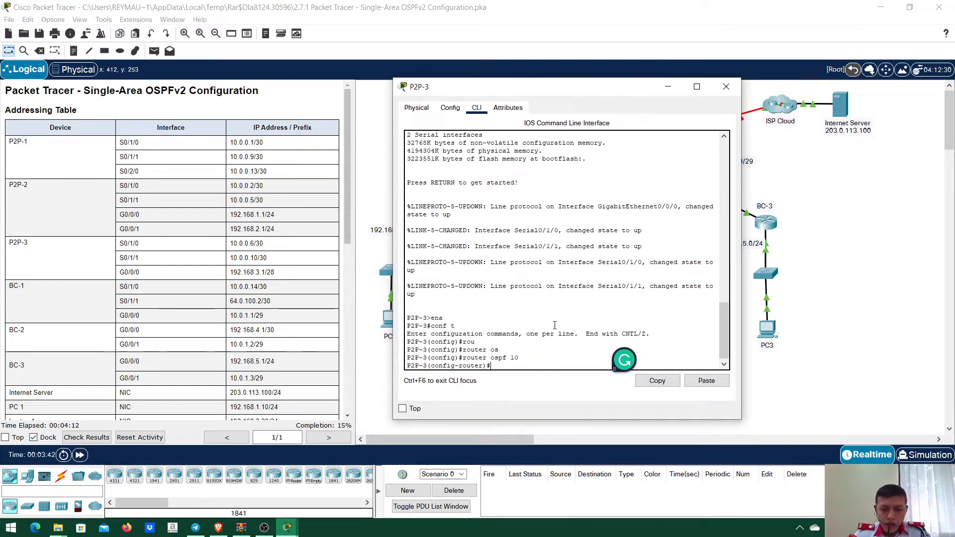
text(net)
key(Tab)
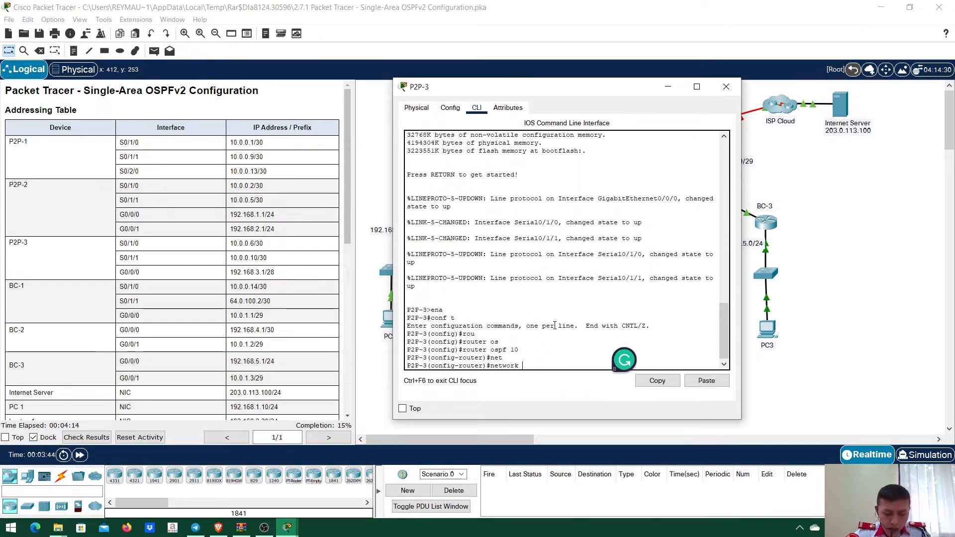
text(10.0.0)
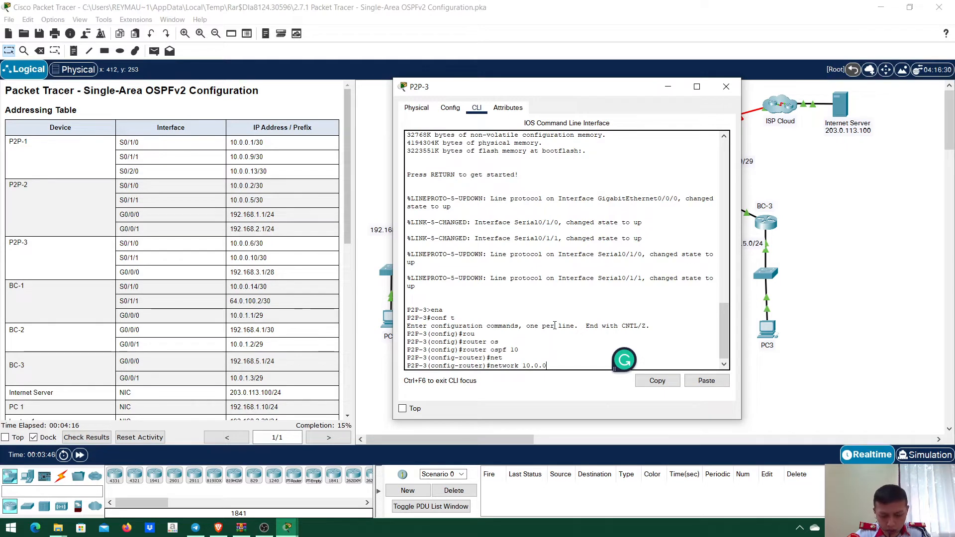
text(.4 0.0.0.)
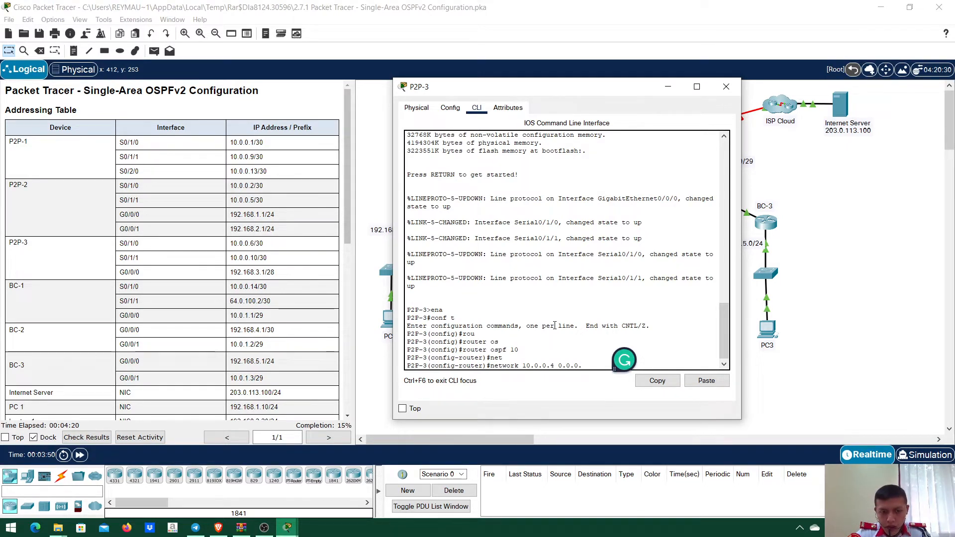
text(3)
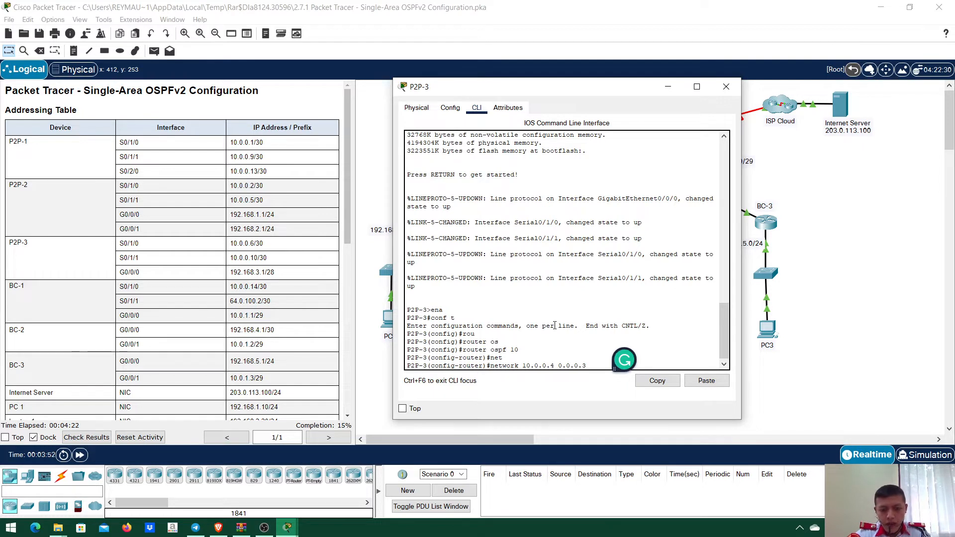
text( area 0)
key(Return)
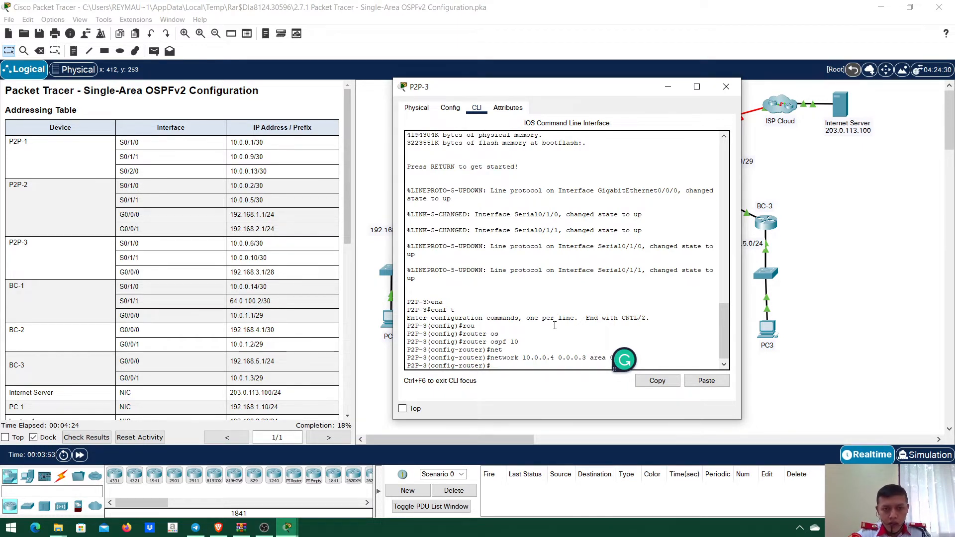
- Try to advertise a network entered as 10.0.08 with wildcard mask 0.0.0.3 in area 0 on P2P-3
text(net)
key(Tab)
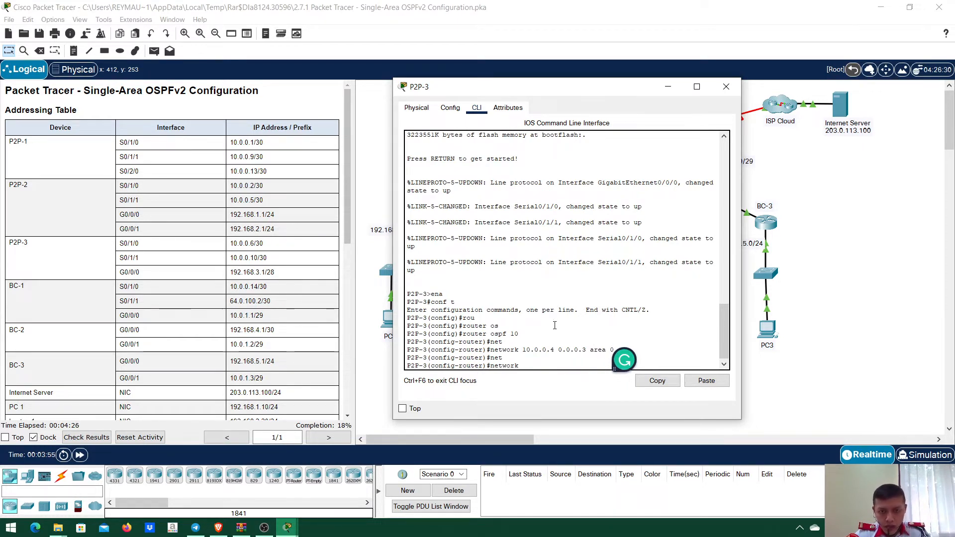
text(10.0.)
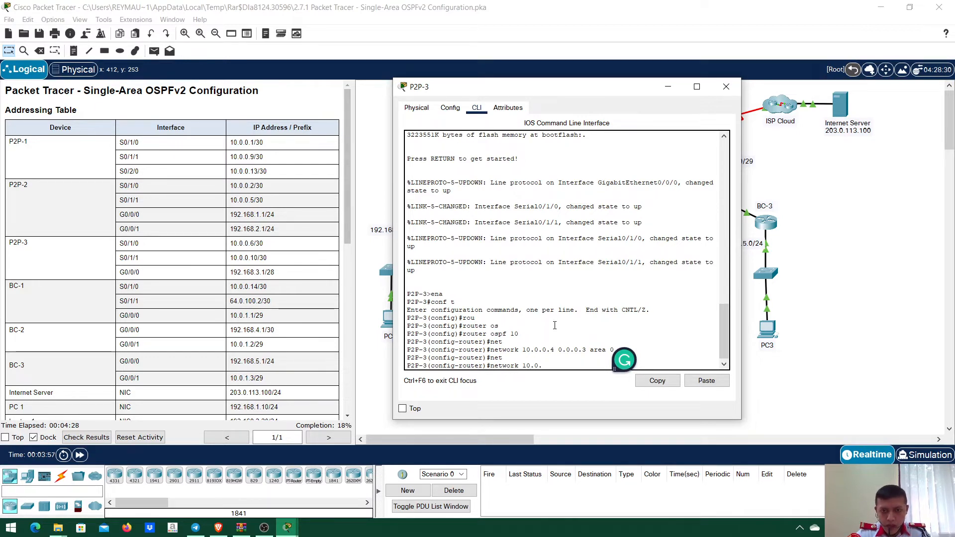
text(08 0.0.0)
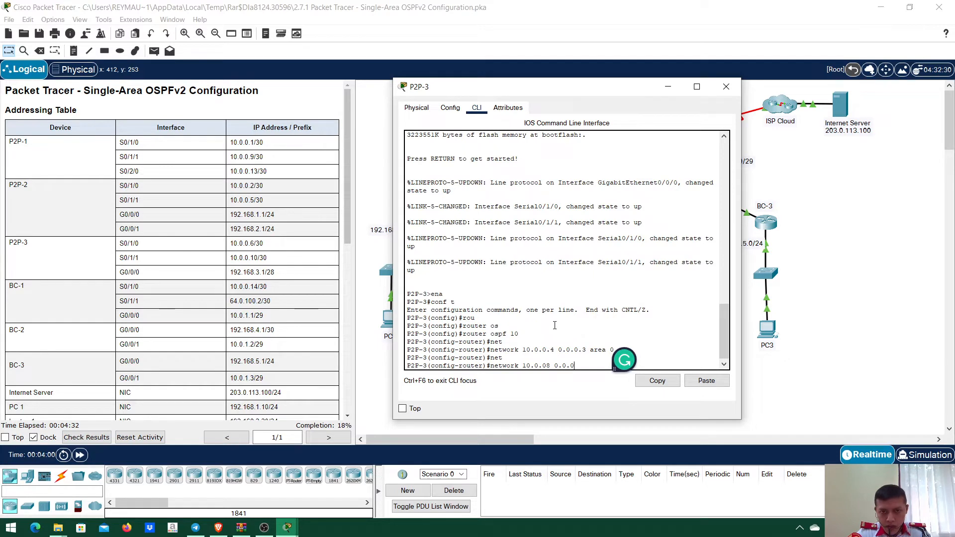
text(.3 area 0)
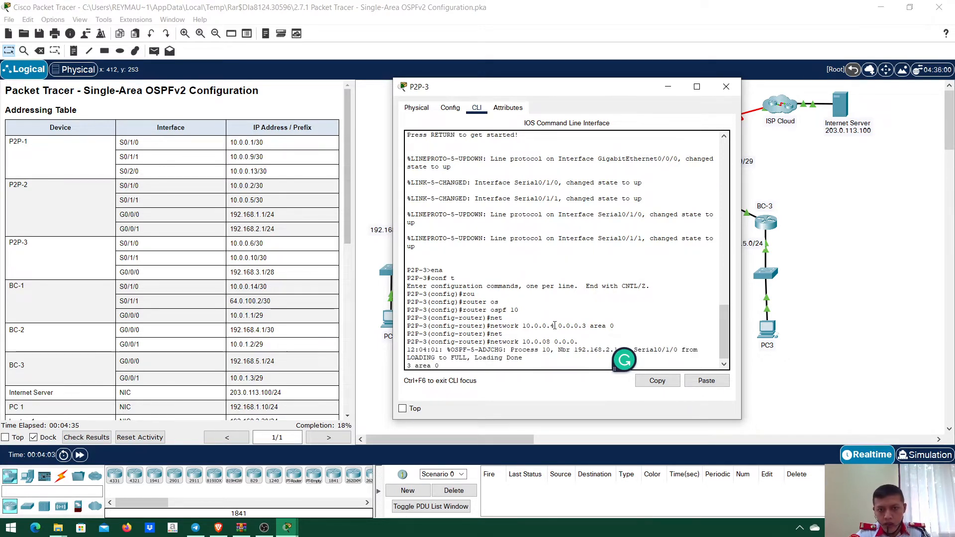
key(Return)
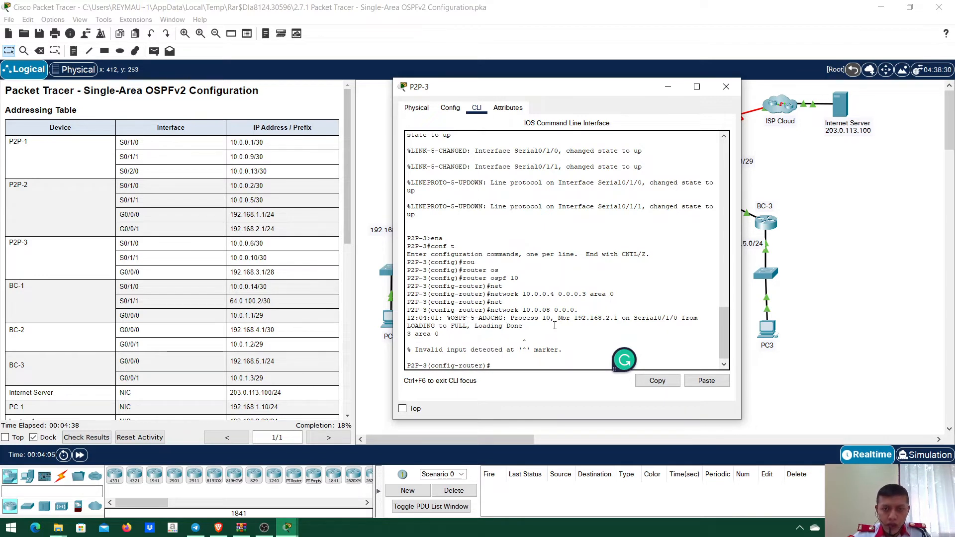
- Reissue P2P-3's area 0 network statement with the address corrected to 10.0.0.8 and wildcard mask 0.0.0.3
key(Up)
key(Left)
key(Left)
key(Left)
key(Left)
key(Left)
key(Left)
key(Left)
key(Left)
key(Left)
key(Left)
key(Left)
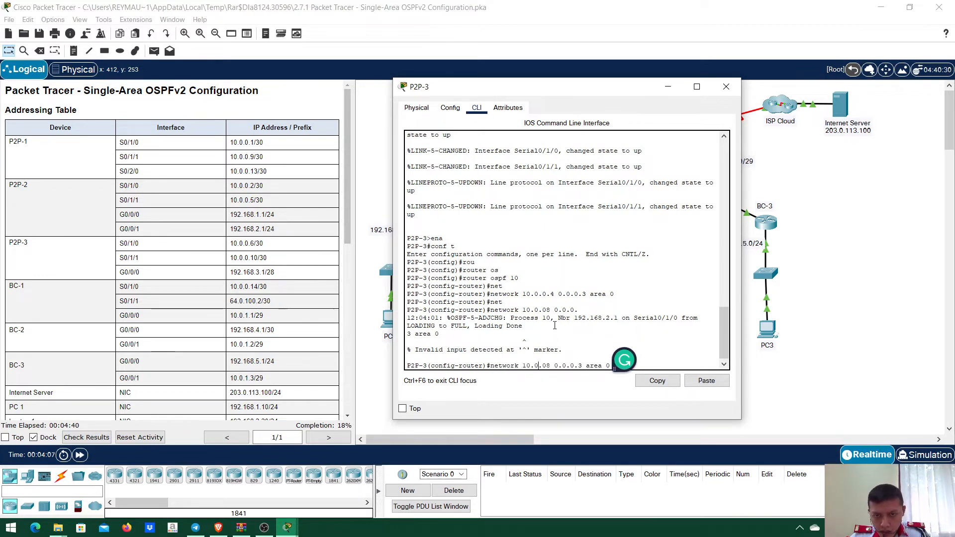
text(.)
key(Return)
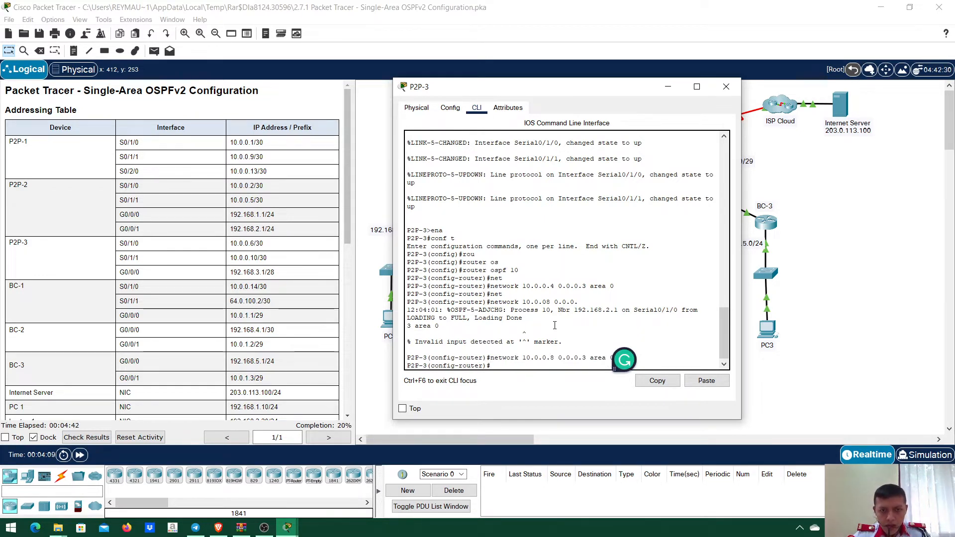
- Add a network statement for 192.168.3.0 with wildcard mask 0.0.0.15 in area 0 to P2P-3's OSPF process
text(net)
key(Tab)
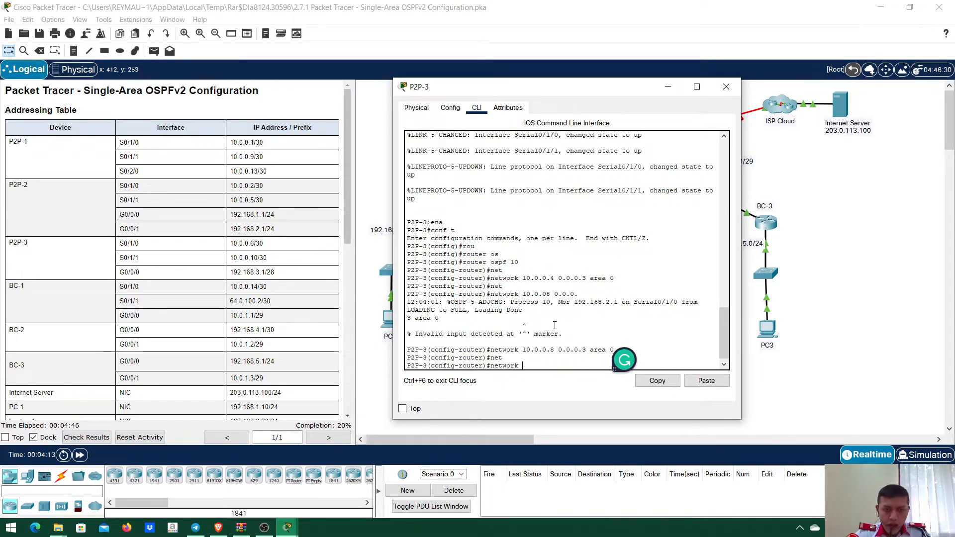
text(192.168)
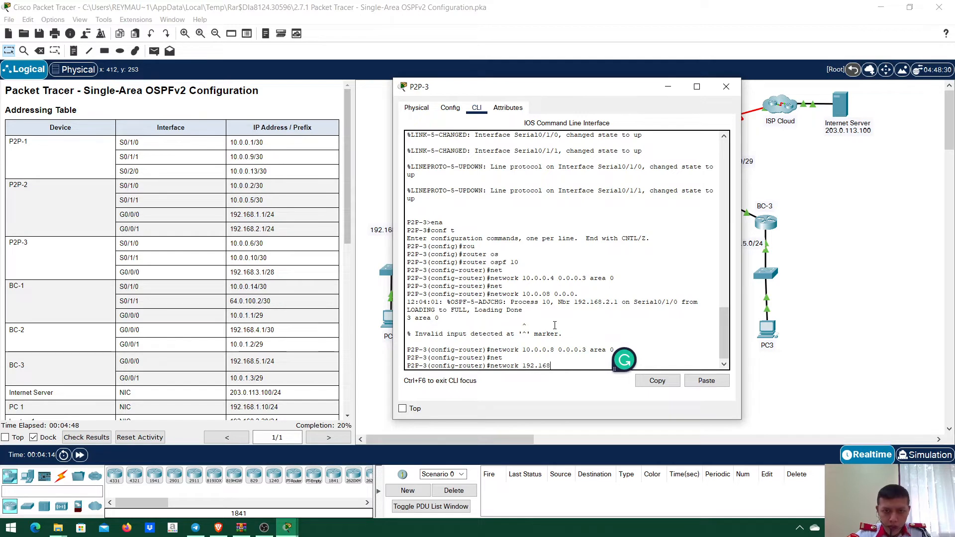
text(.3.)
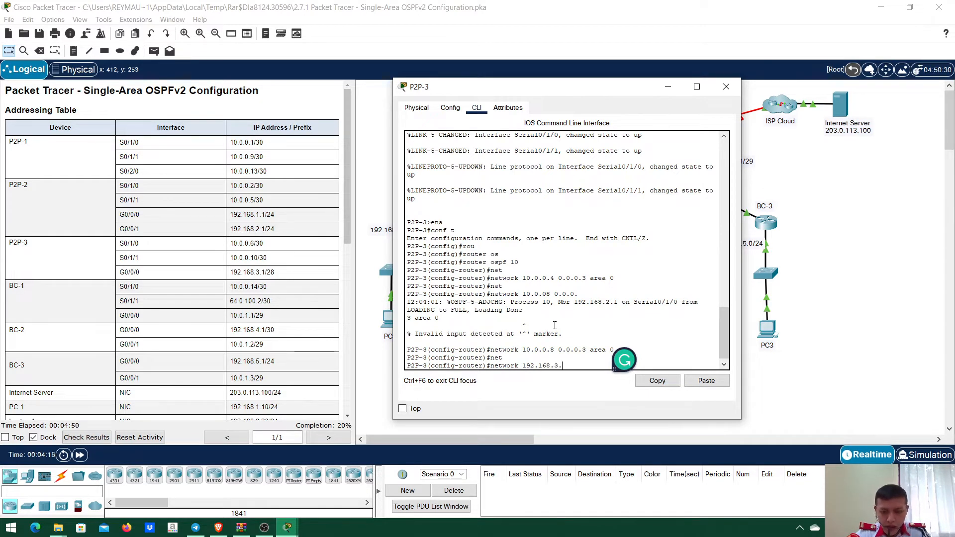
text(0 0.0)
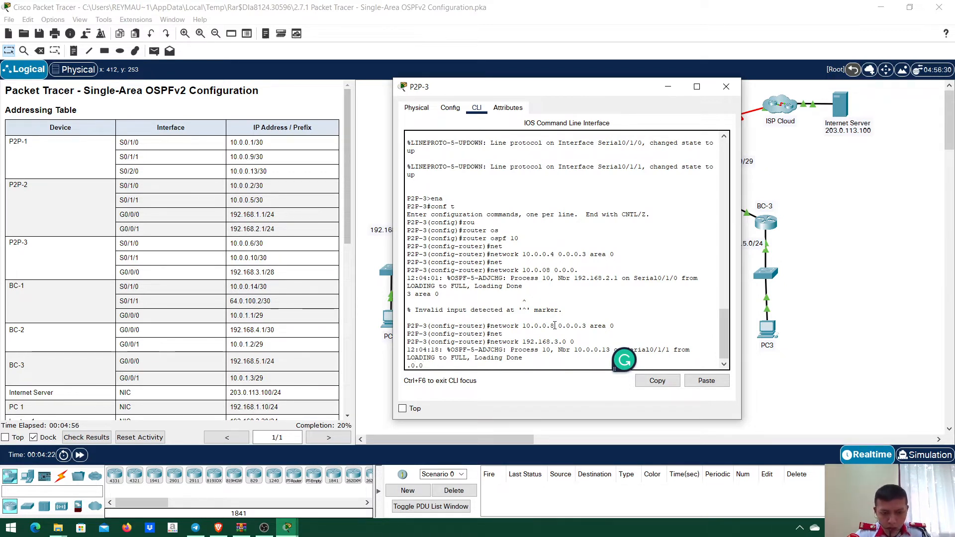
text(.0)
text(.15)
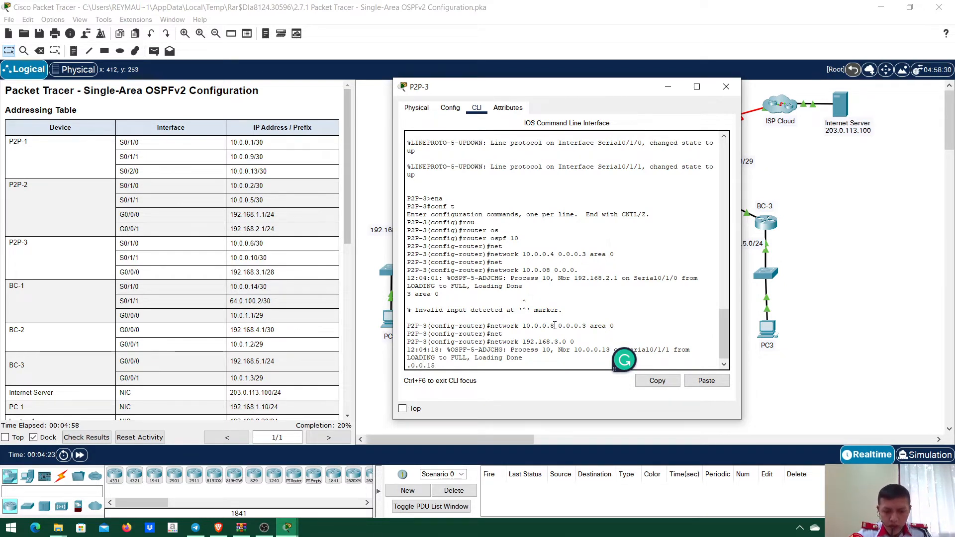
text( area 0)
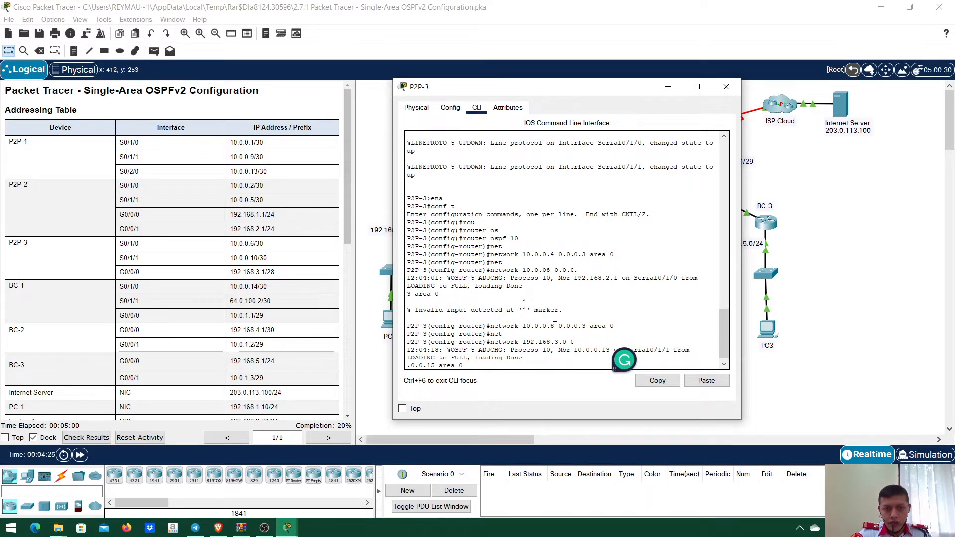
key(Return)
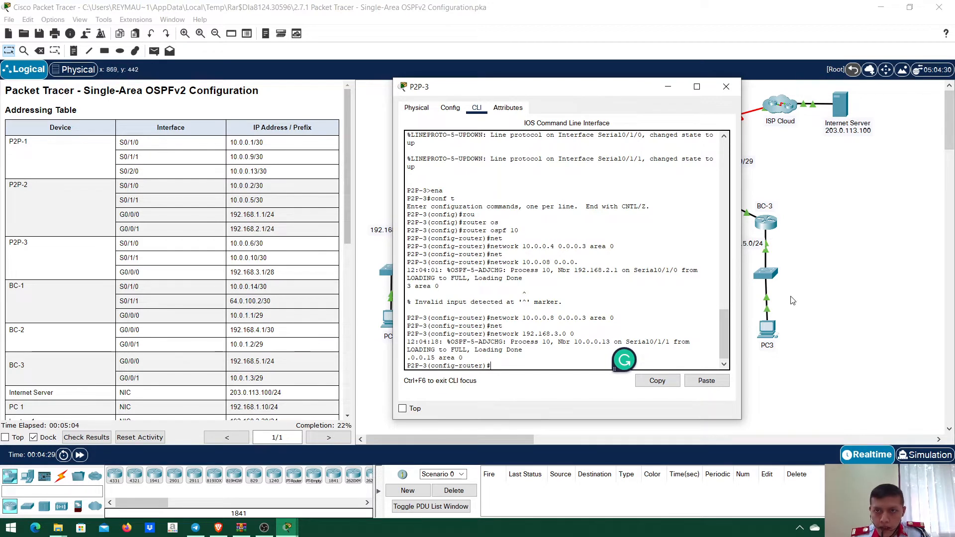
- Review the activity's Requirements list and clear the P2P-3 window away from the network topology
scroll(178, 294, down, 10)
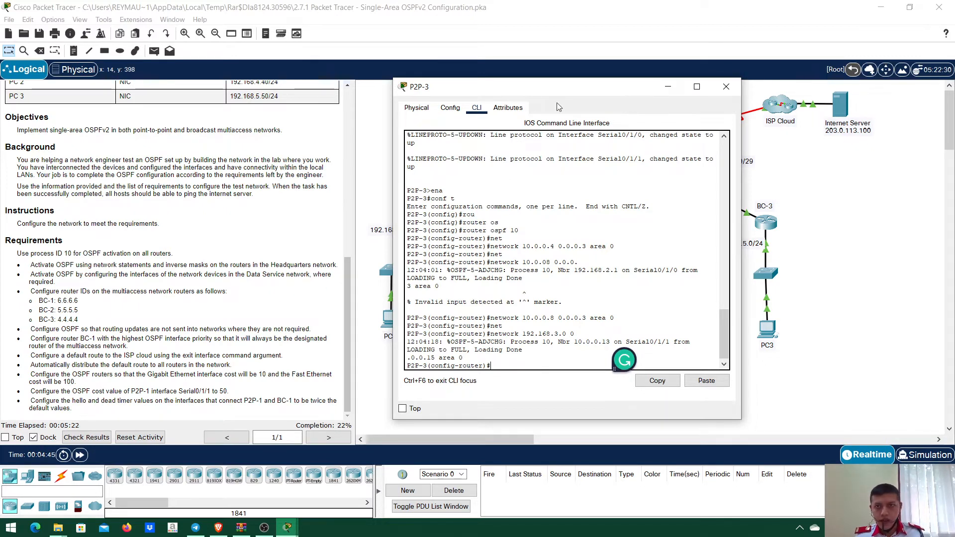
drag(560, 92, 422, 112)
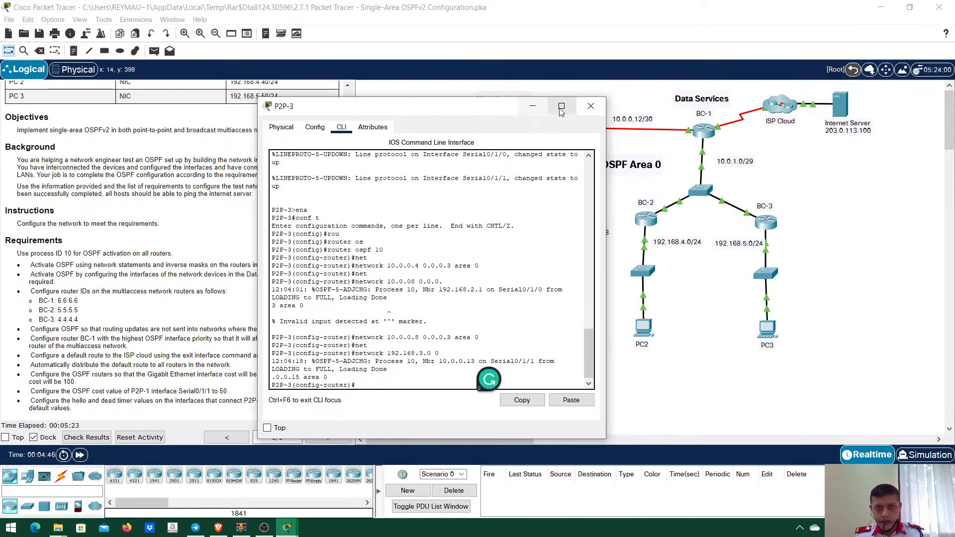
click(919, 215)
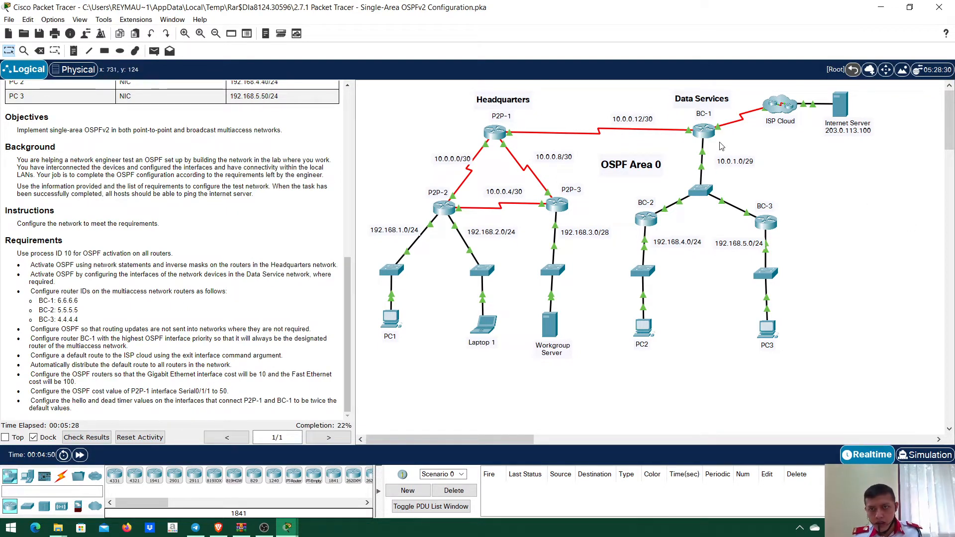
- Open BC-1's command line and enter interface configuration mode for g0/0/0
click(702, 134)
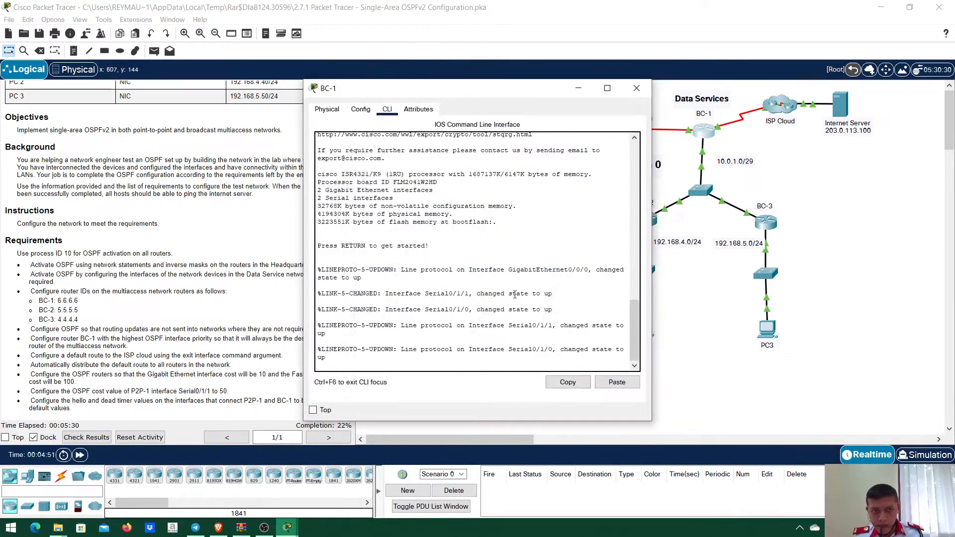
key(Return)
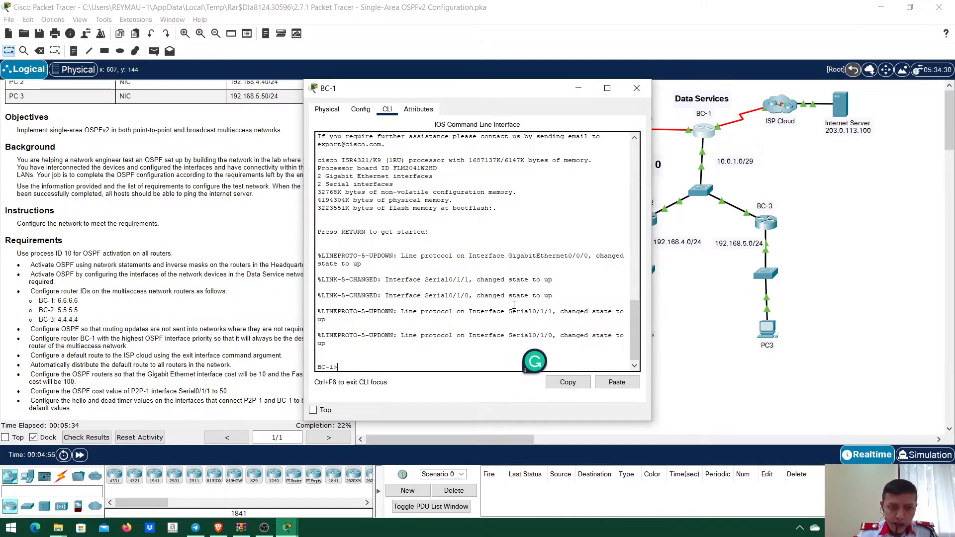
text(ena)
key(Return)
text(conf t)
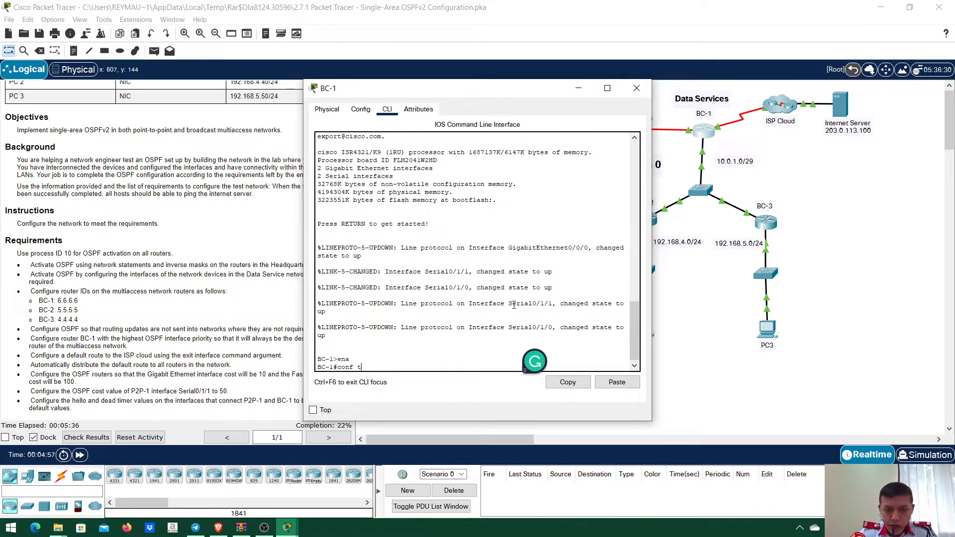
key(Return)
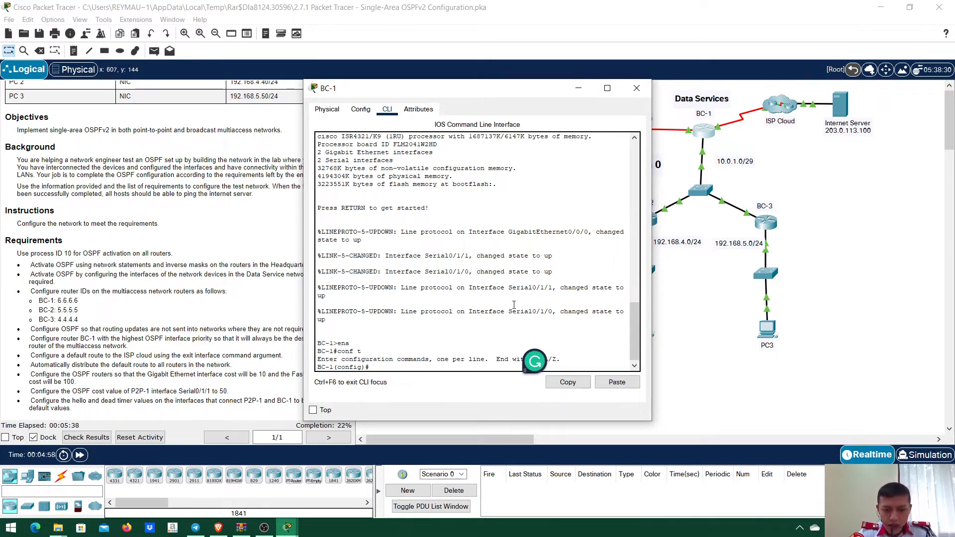
text(int g)
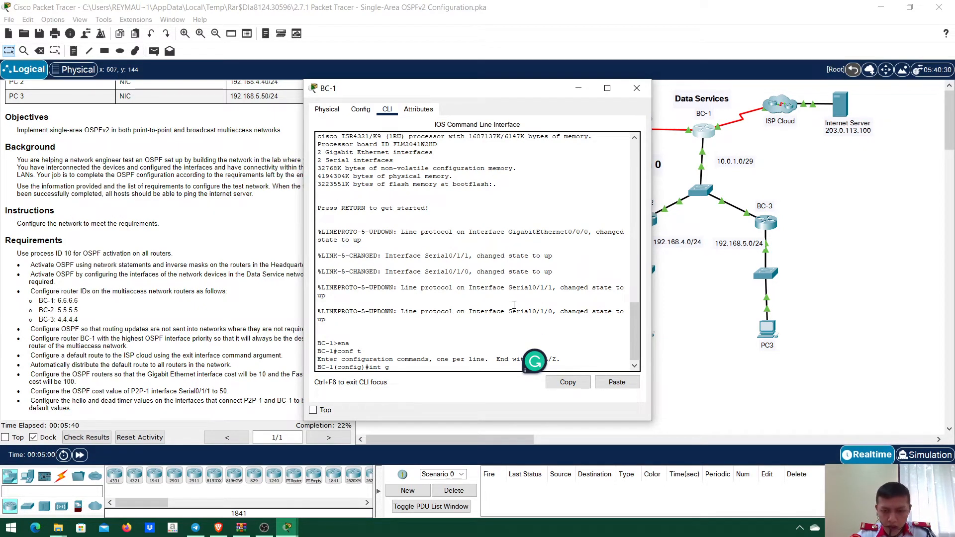
text(0/0/0)
key(Return)
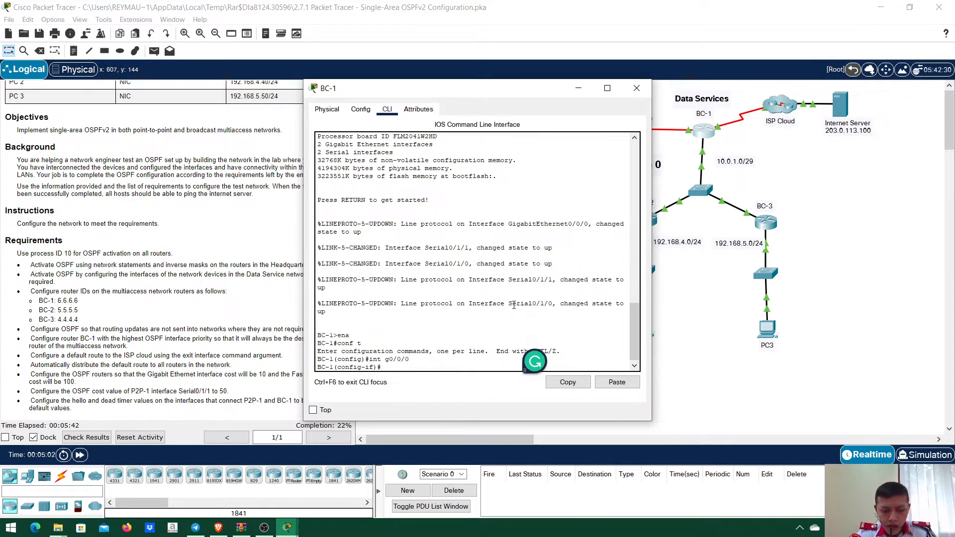
- Activate OSPF process 10 in area 0 on BC-1's g0/0/0 interface
text(ip osp)
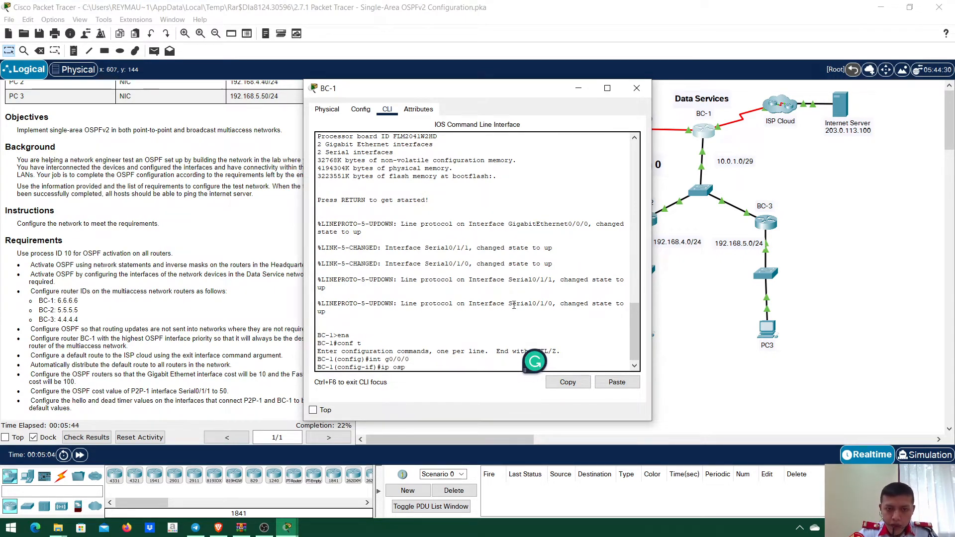
key(Tab)
text(10)
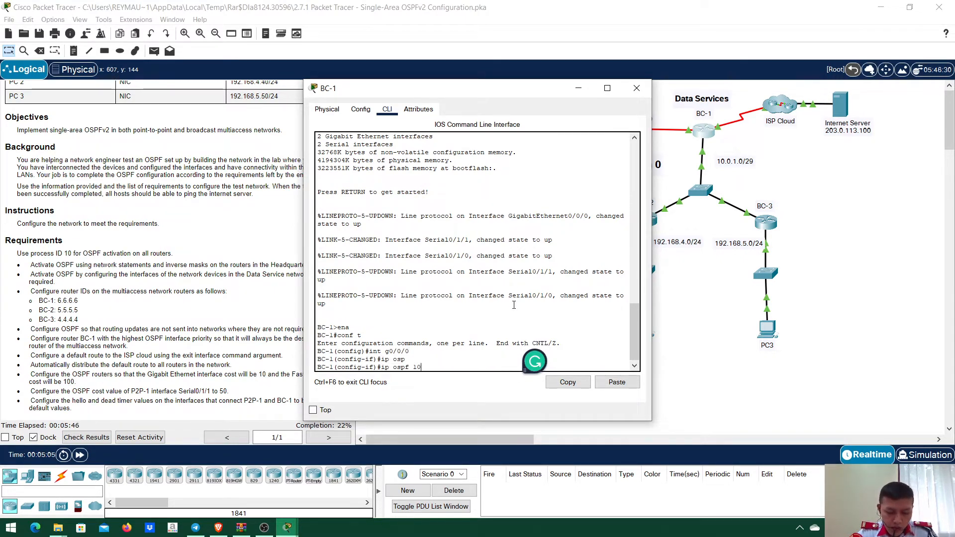
text( are)
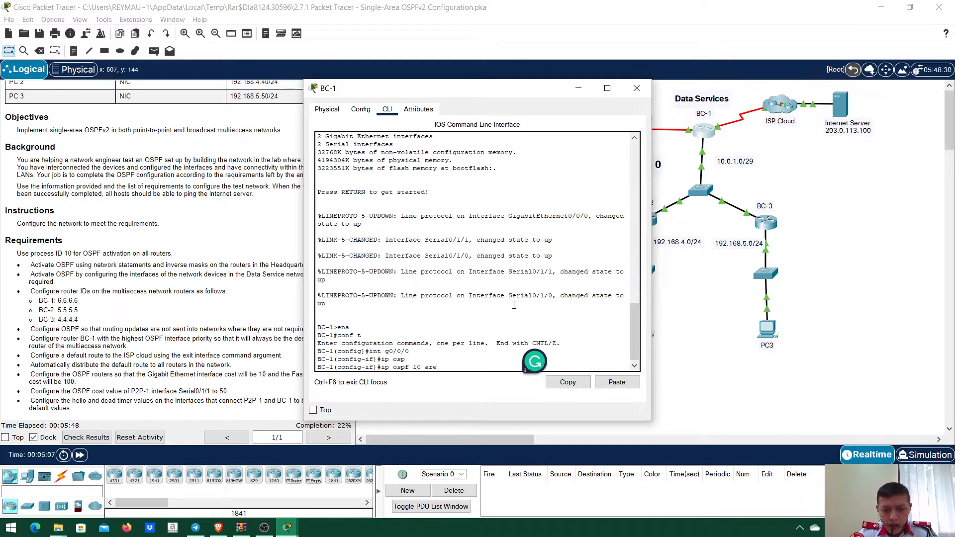
text(a 0)
key(Return)
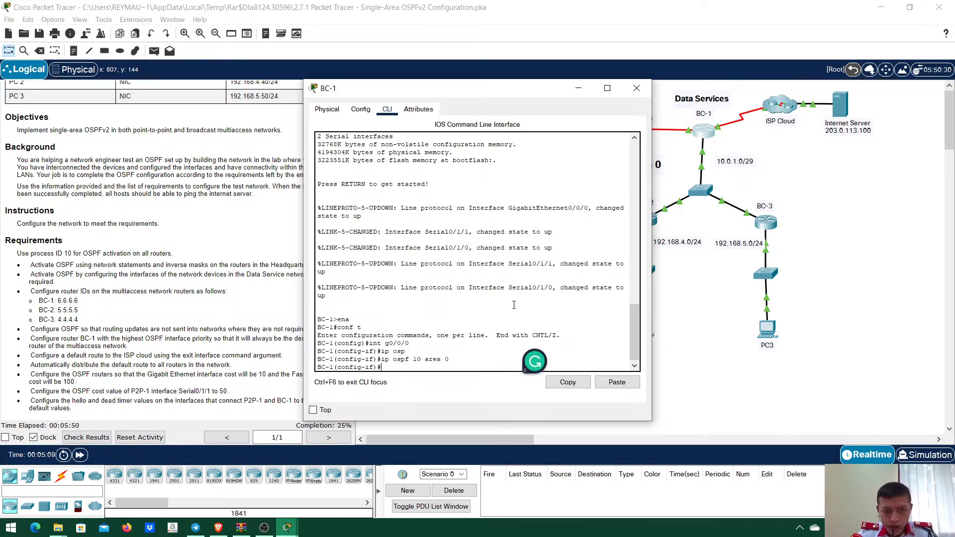
- Activate OSPF process 10 in area 0 on BC-1's serial interface s0/1/0
text(int s0)
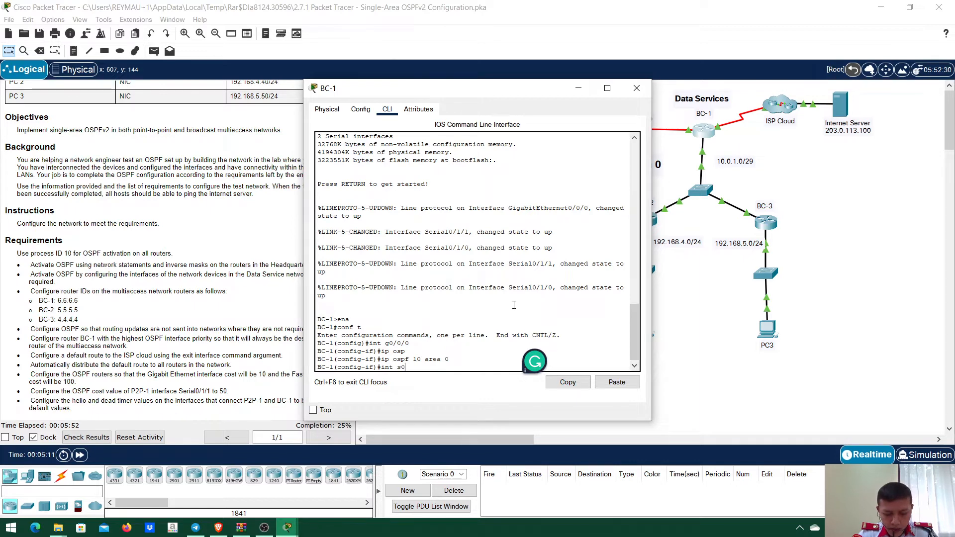
text(/1/)
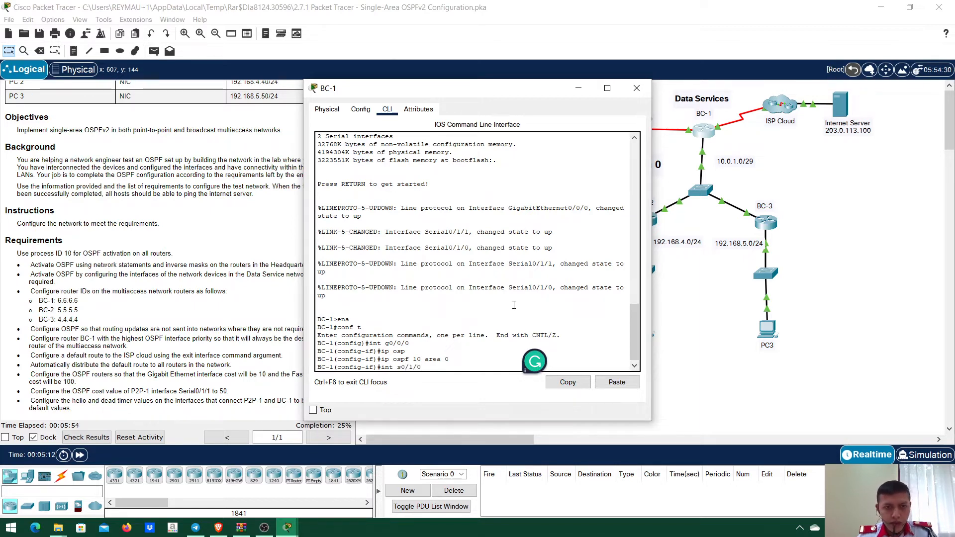
text(0)
key(Return)
text(ip os)
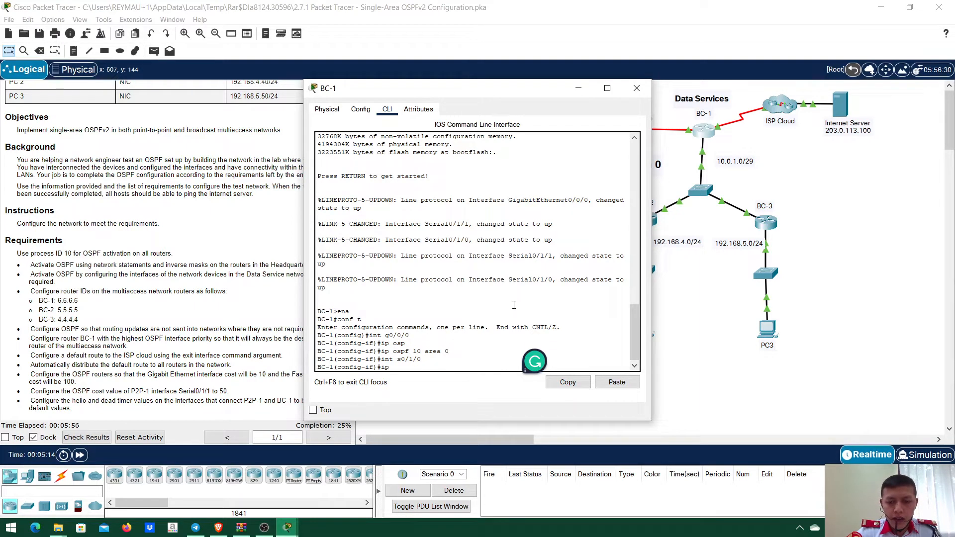
key(Tab)
text(10 area)
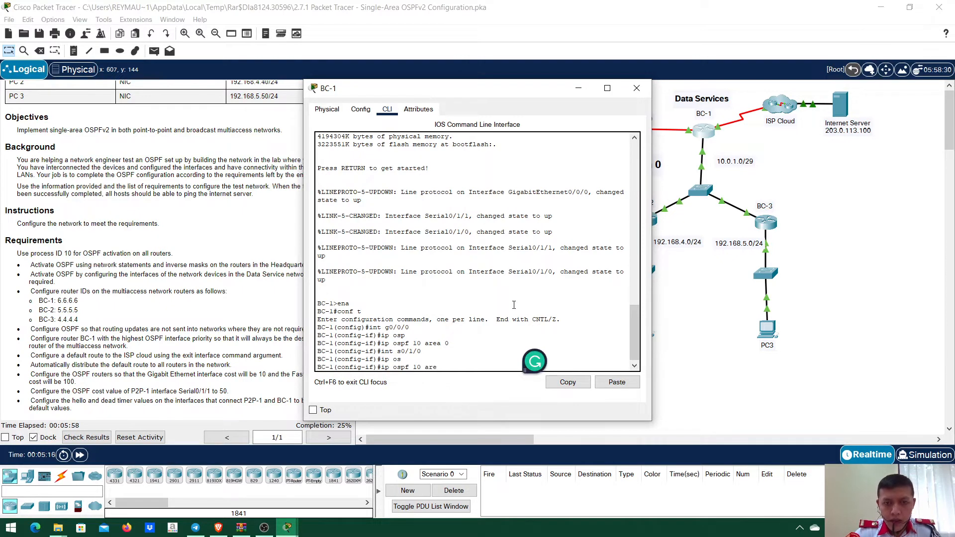
key(Return)
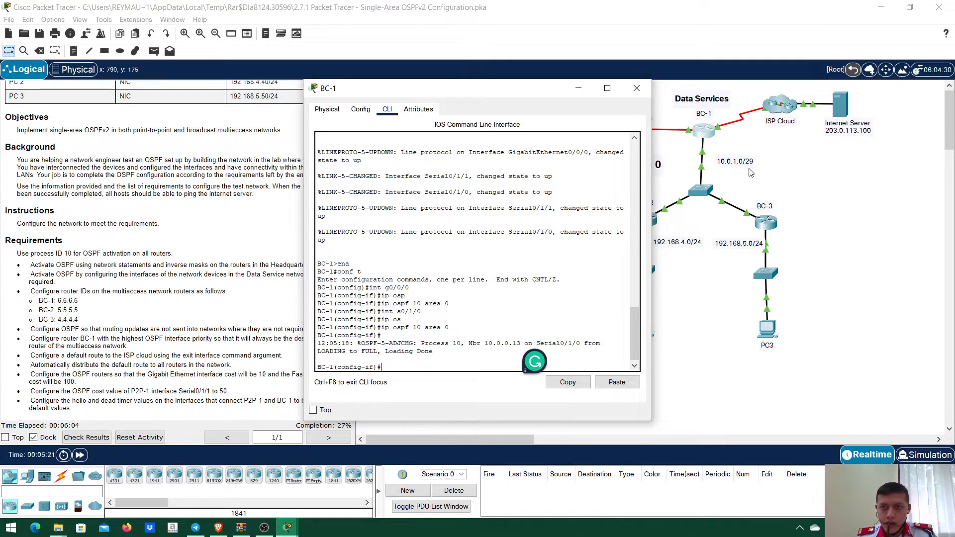
- Open BC-2's command line and enter interface configuration mode for g0/0/0
click(833, 198)
click(648, 218)
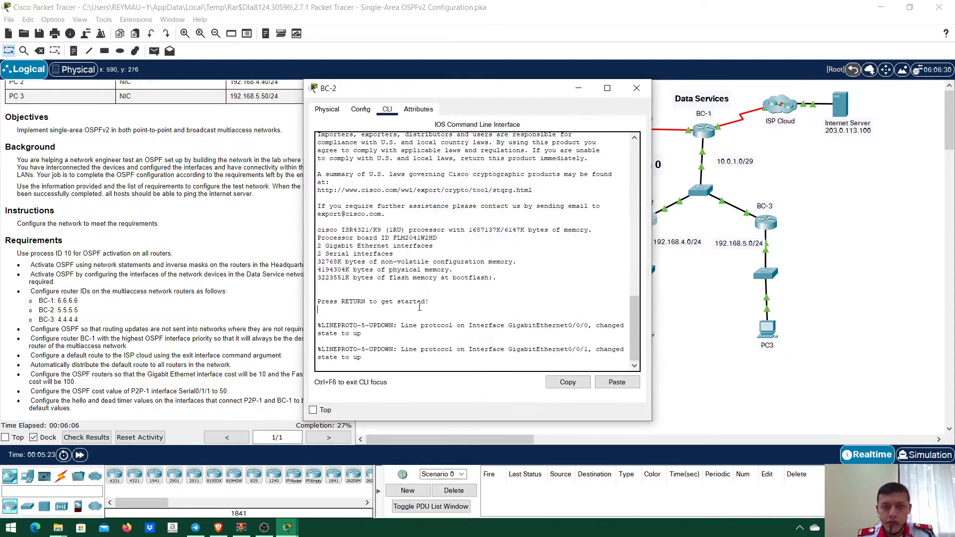
text(ena)
key(Return)
text(conf t)
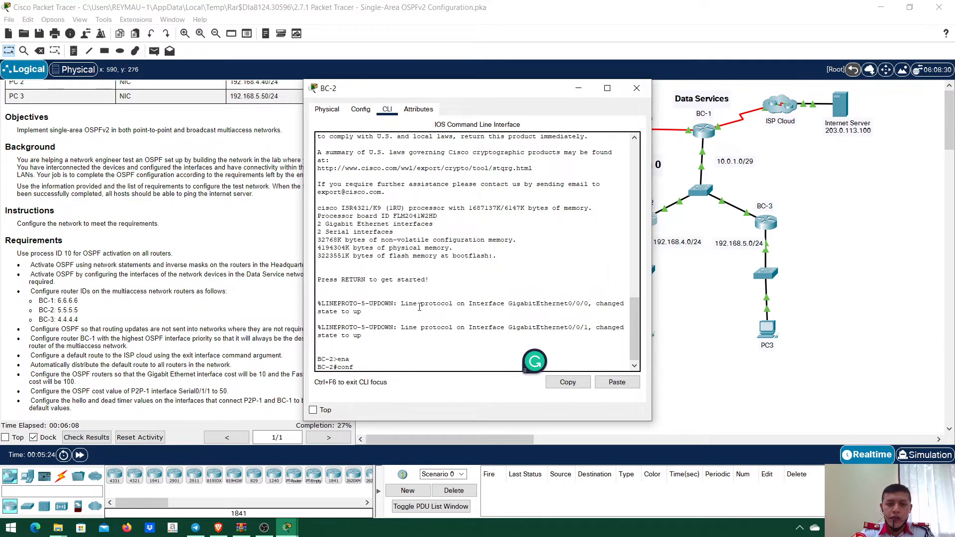
key(Return)
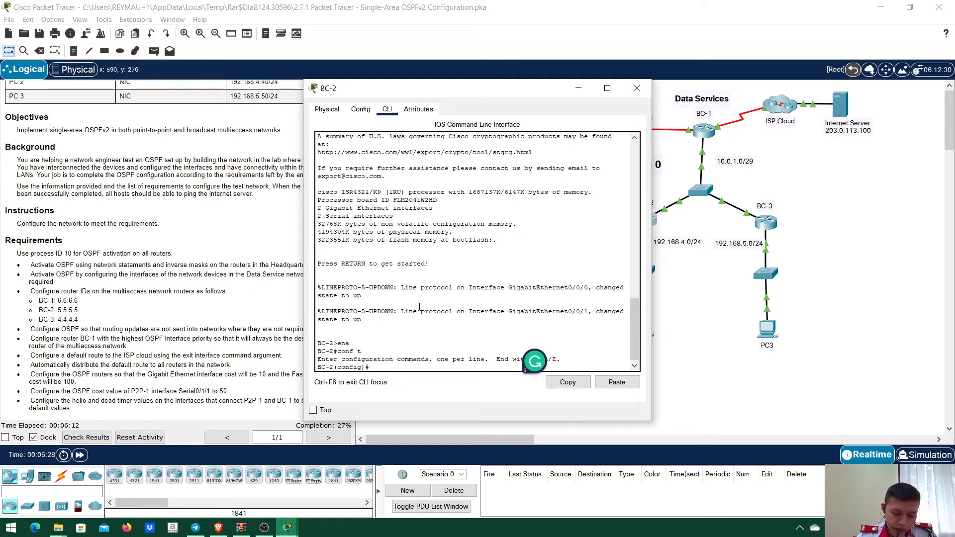
text(int)
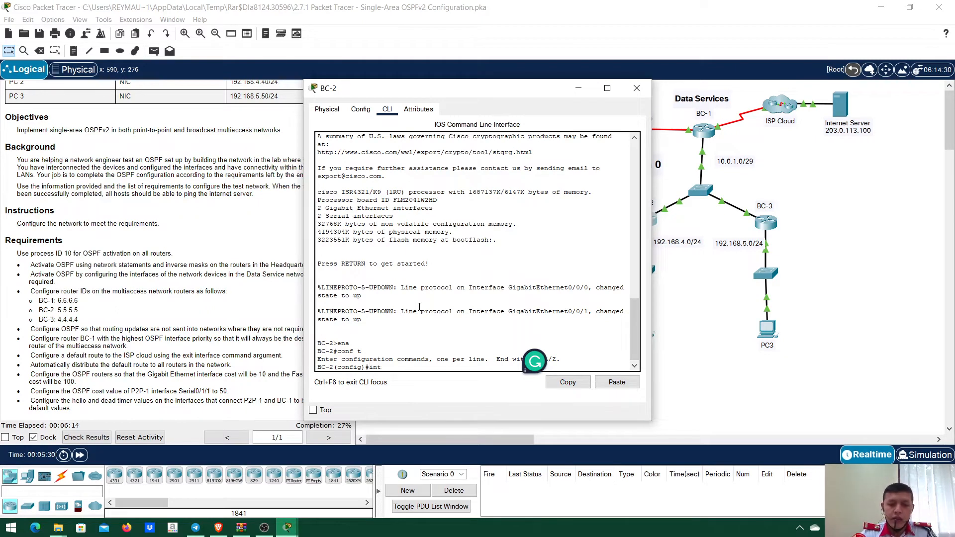
text( g0/00)
key(BackSpace)
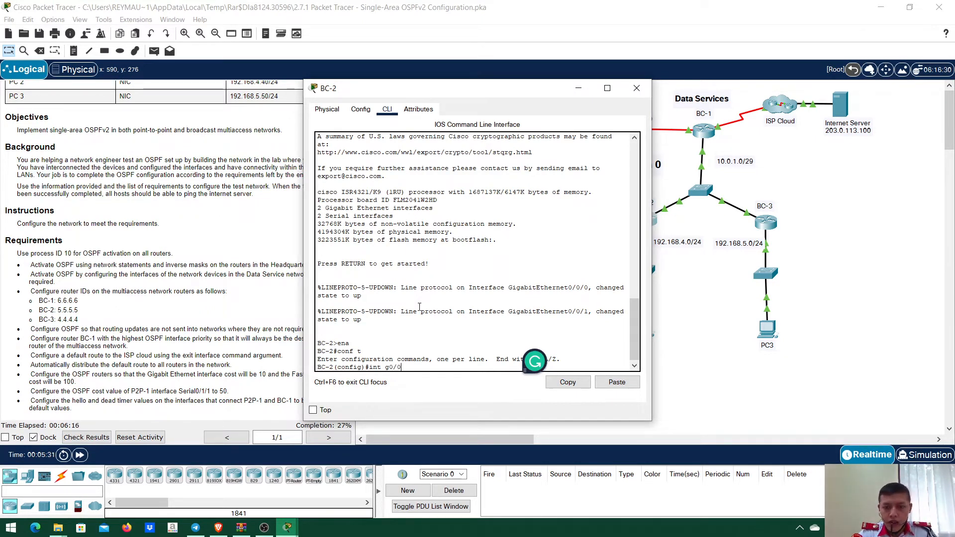
text(/0)
key(Return)
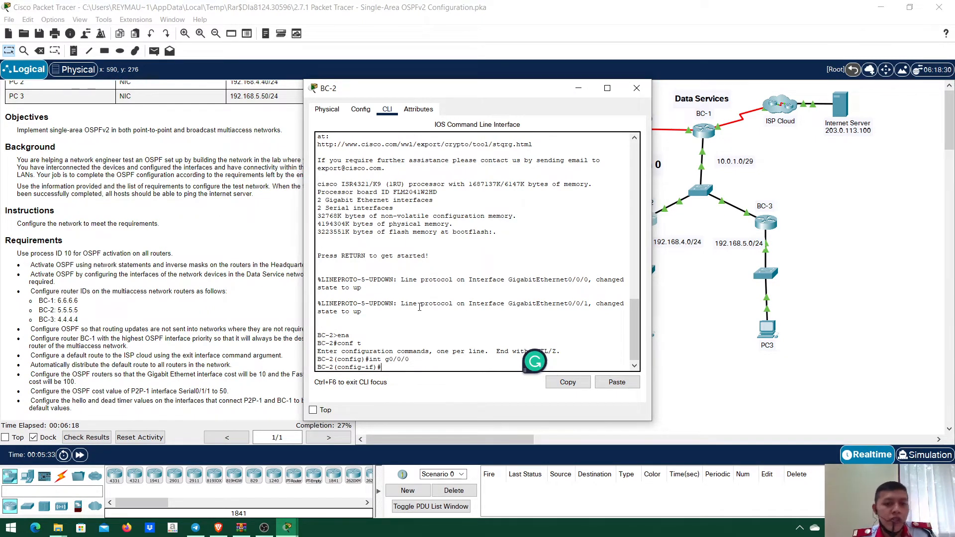
- Activate OSPF process 10 in area 0 on BC-2's g0/0/0 interface
drag(462, 89, 333, 92)
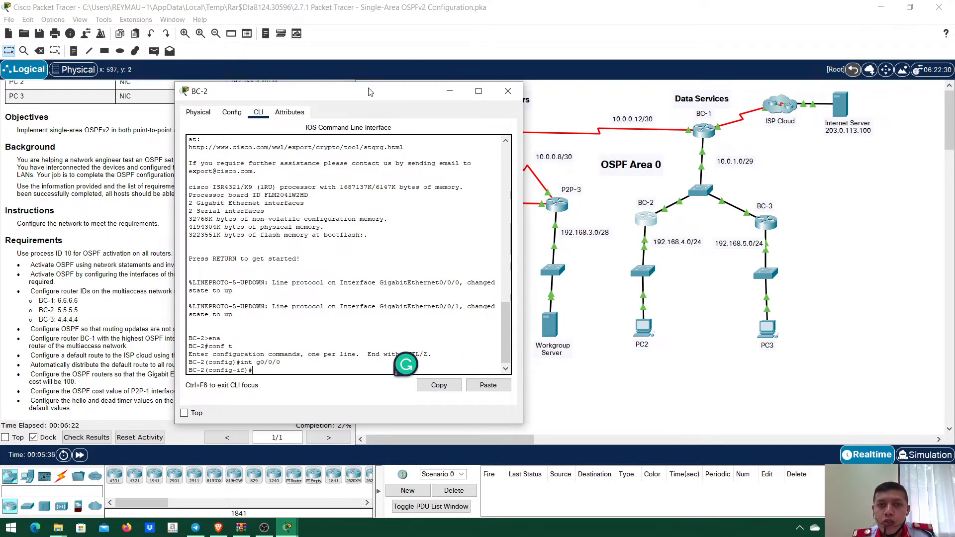
drag(369, 92, 619, 83)
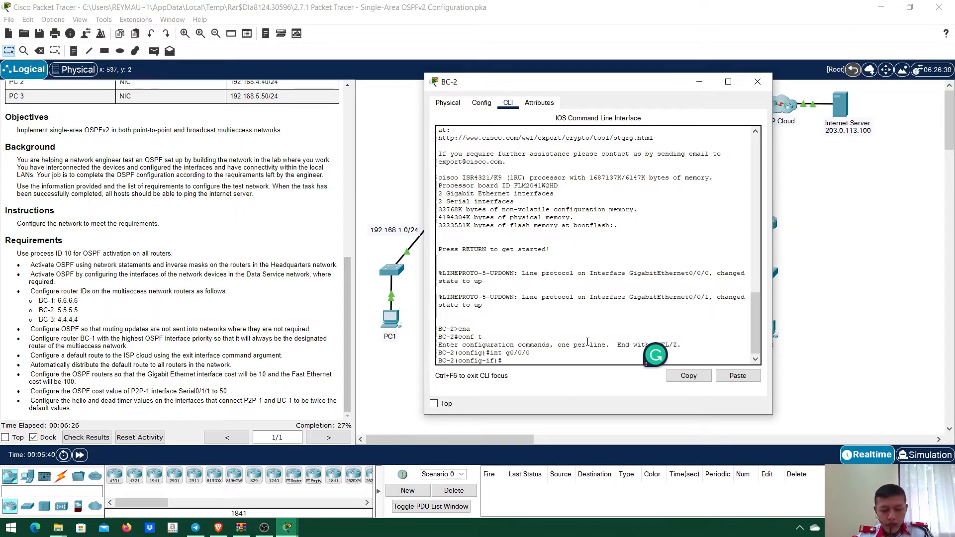
text(i)
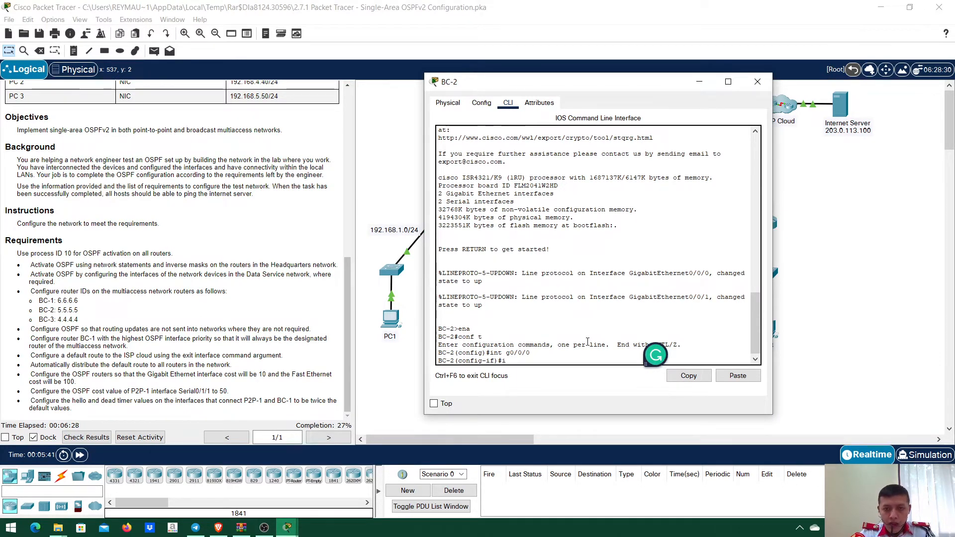
text(p )
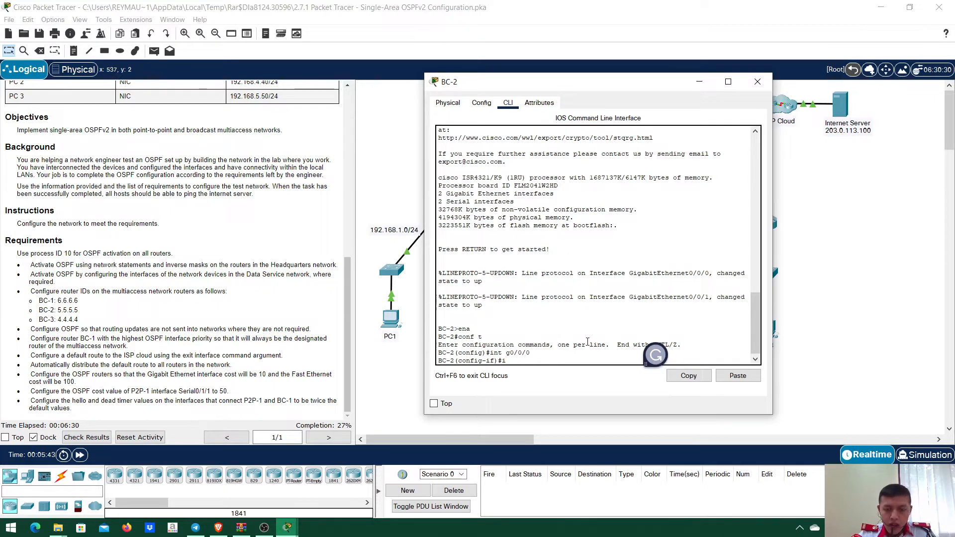
text(os)
key(Tab)
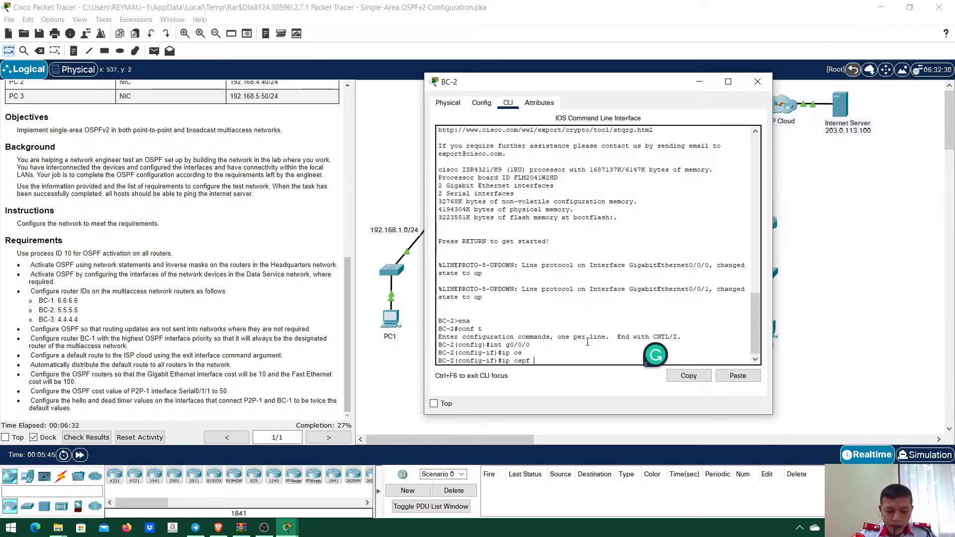
text(a)
key(BackSpace)
text(10 a)
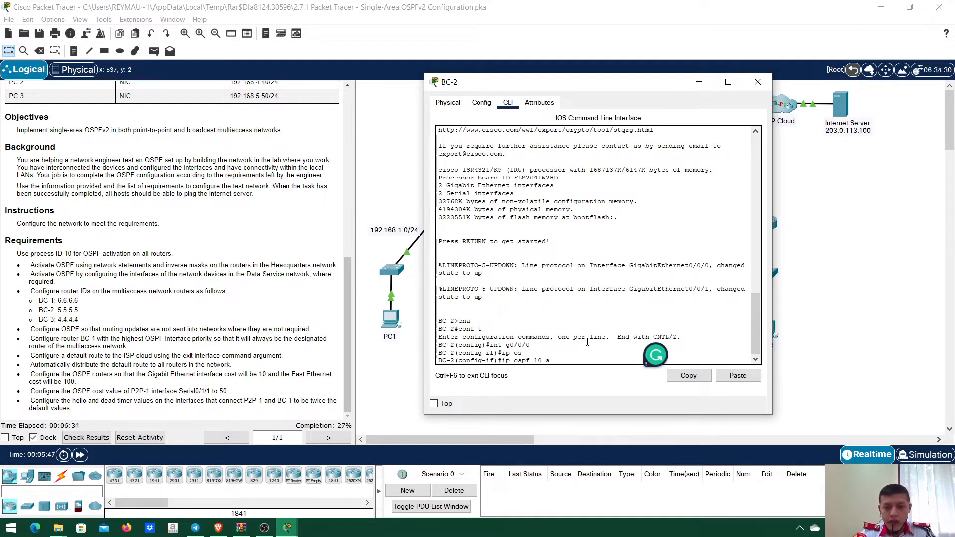
text(rea 0)
key(Return)
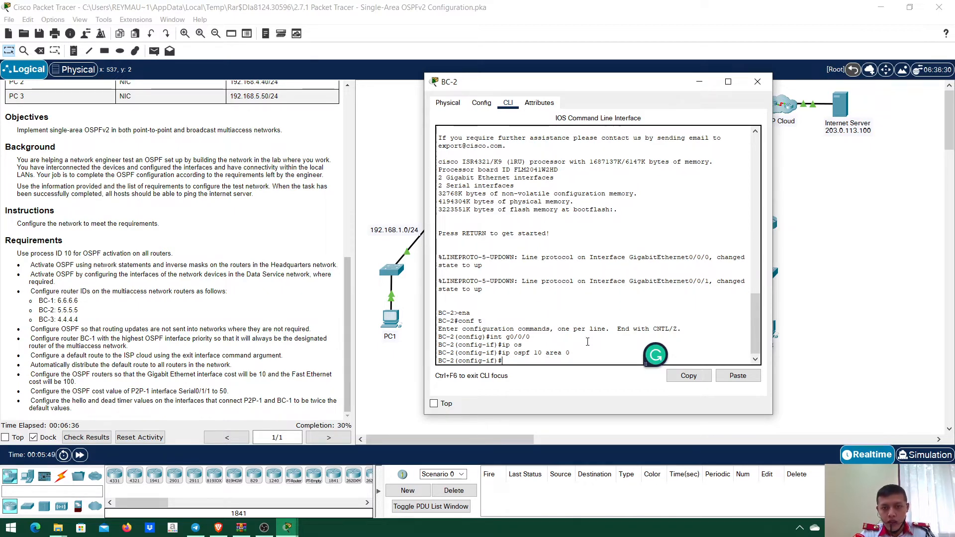
- Activate OSPF process 10 in area 0 on BC-2's g0/0/1 interface
text(int s)
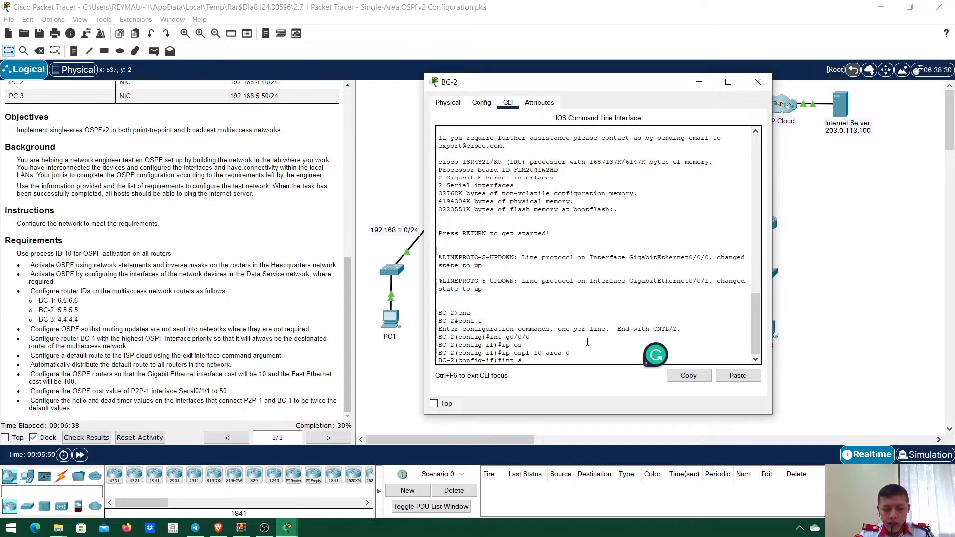
text(0/)
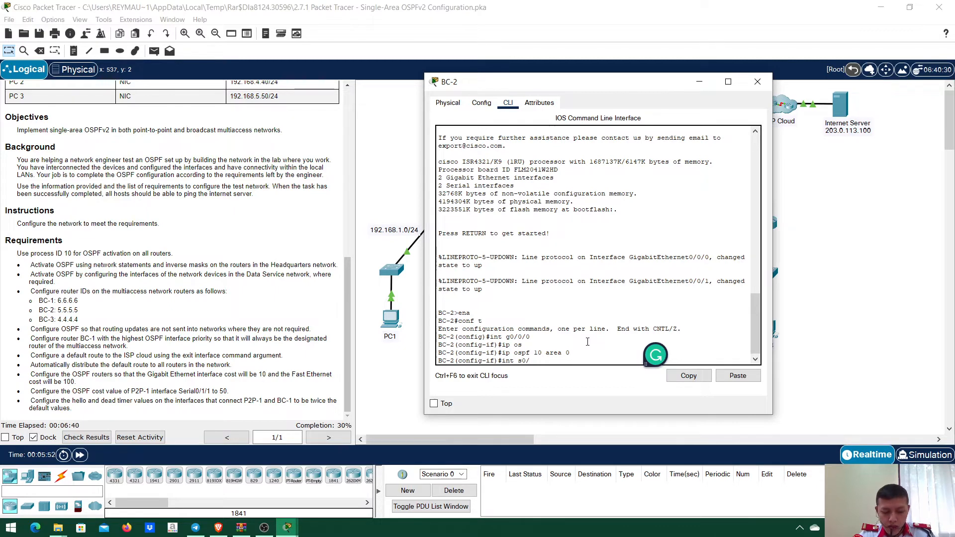
key(BackSpace)
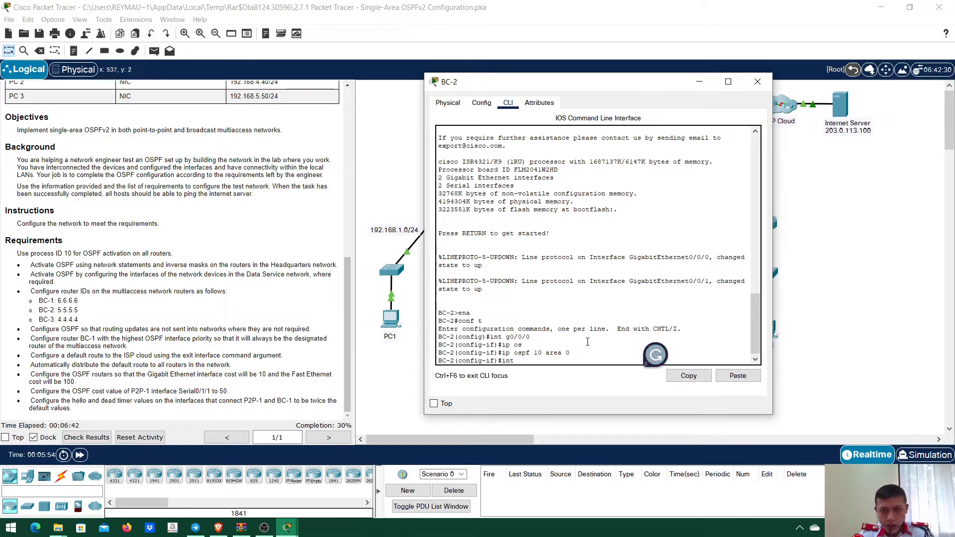
text(g)
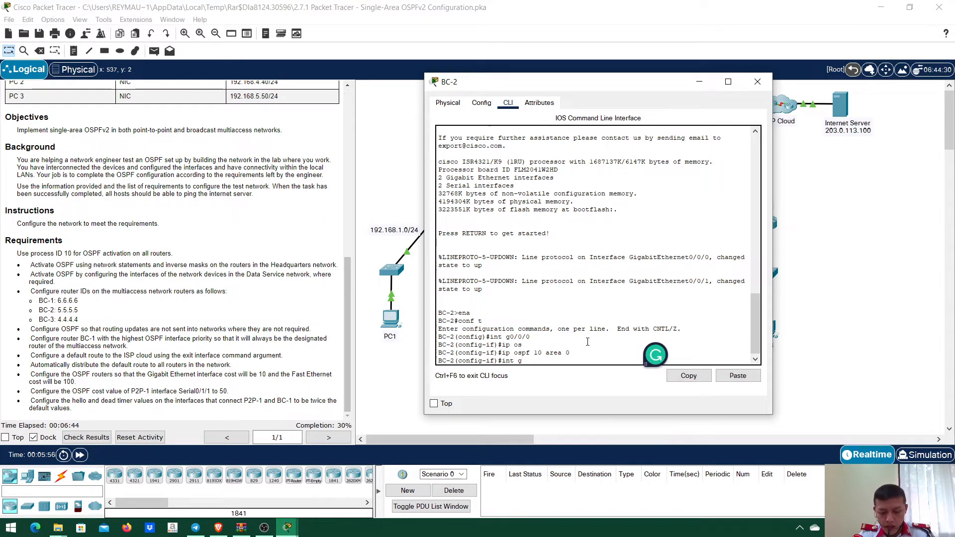
text(0/0/)
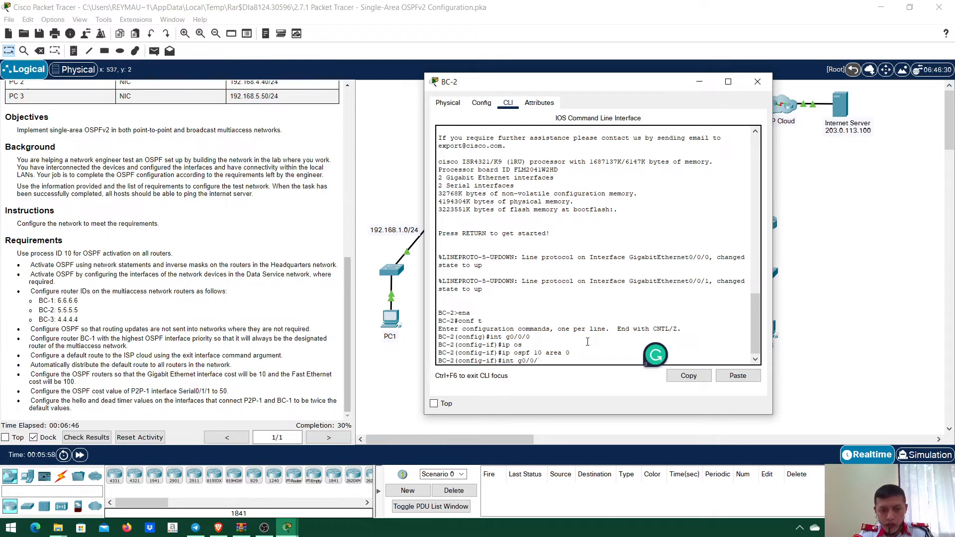
text(1)
key(Return)
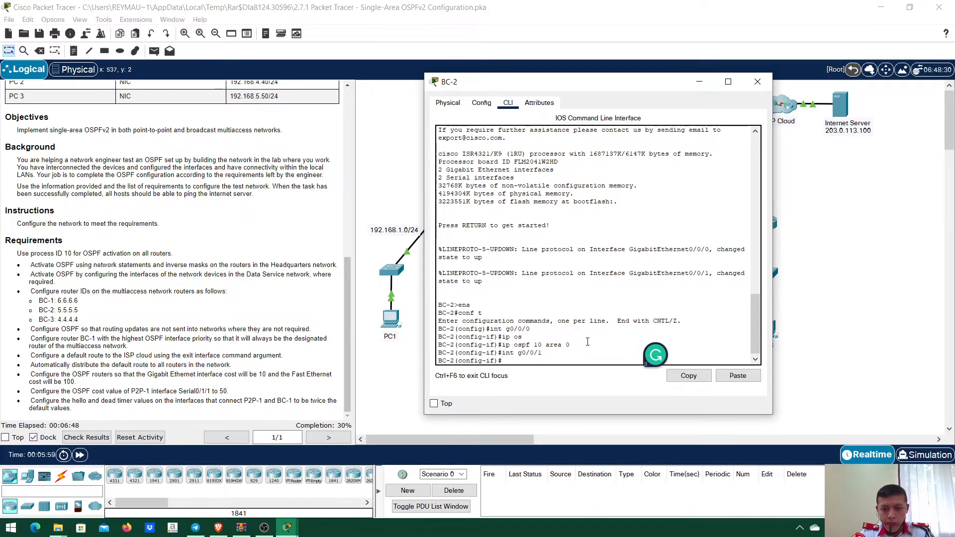
text(ip os)
key(Tab)
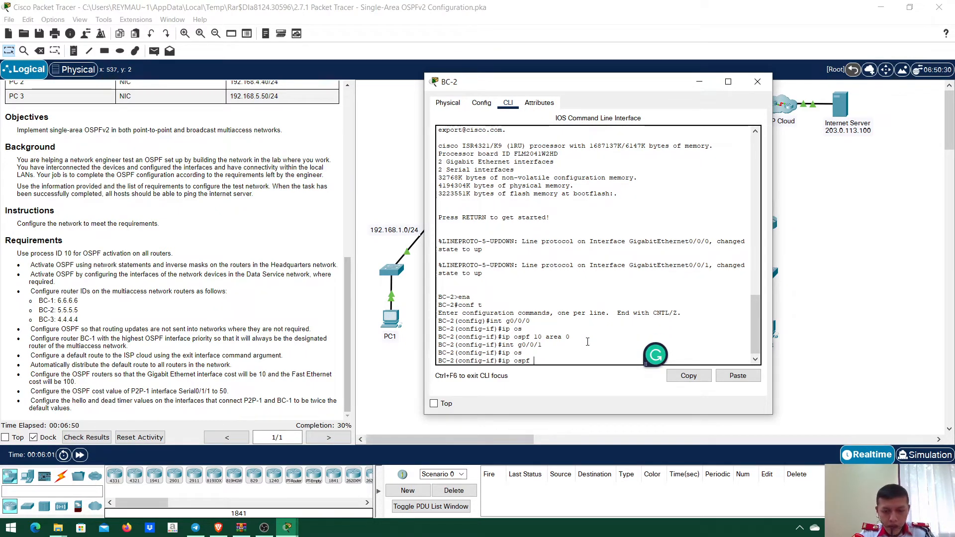
text(10 area 0)
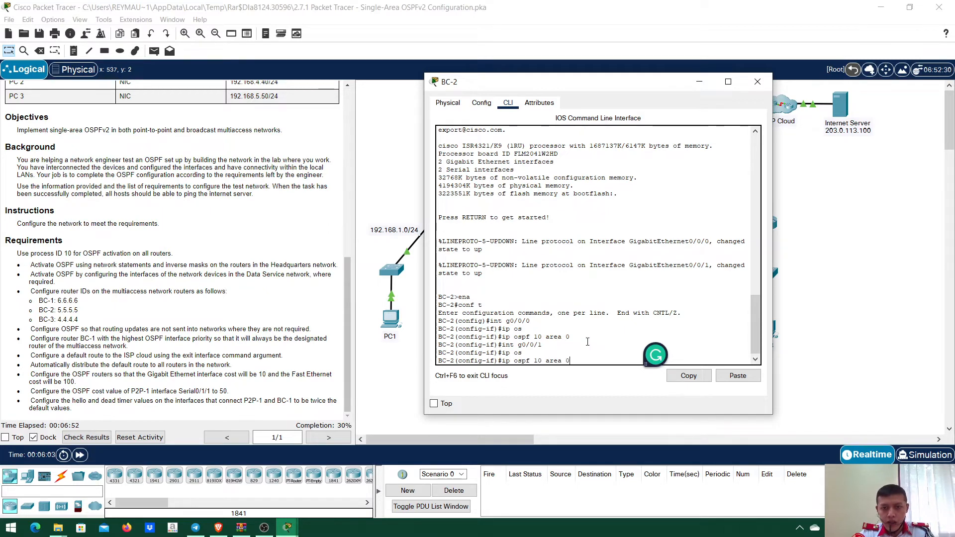
key(Return)
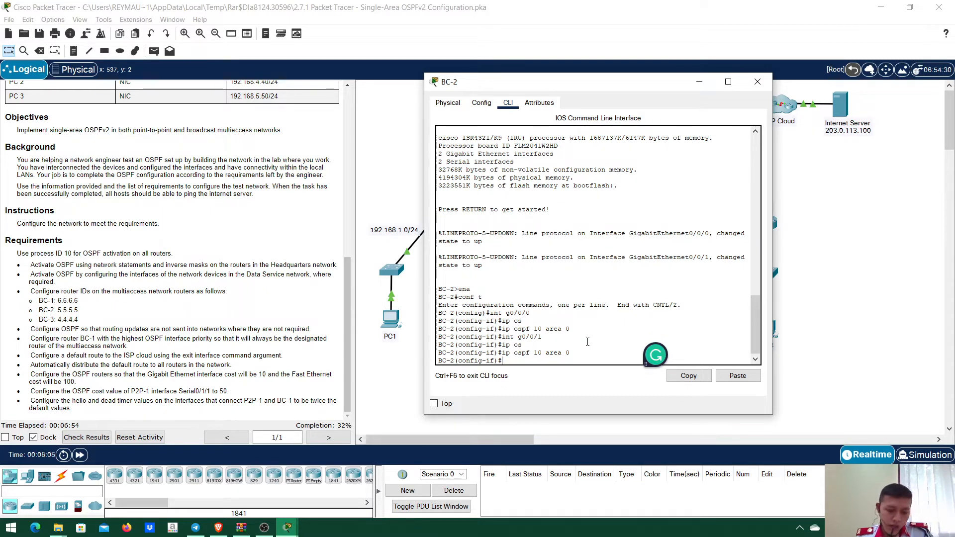
- Open BC-3's command line and enter global configuration mode
click(901, 302)
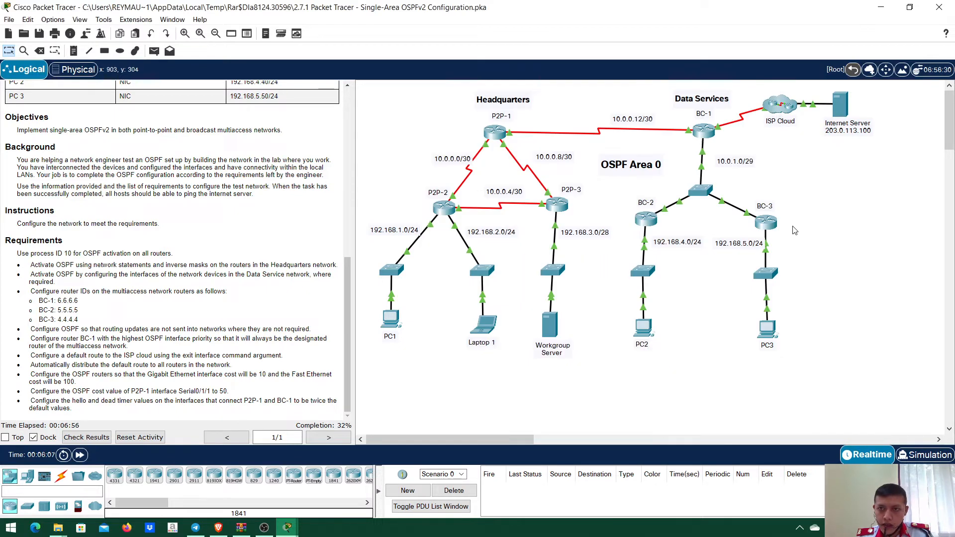
click(777, 223)
key(Return)
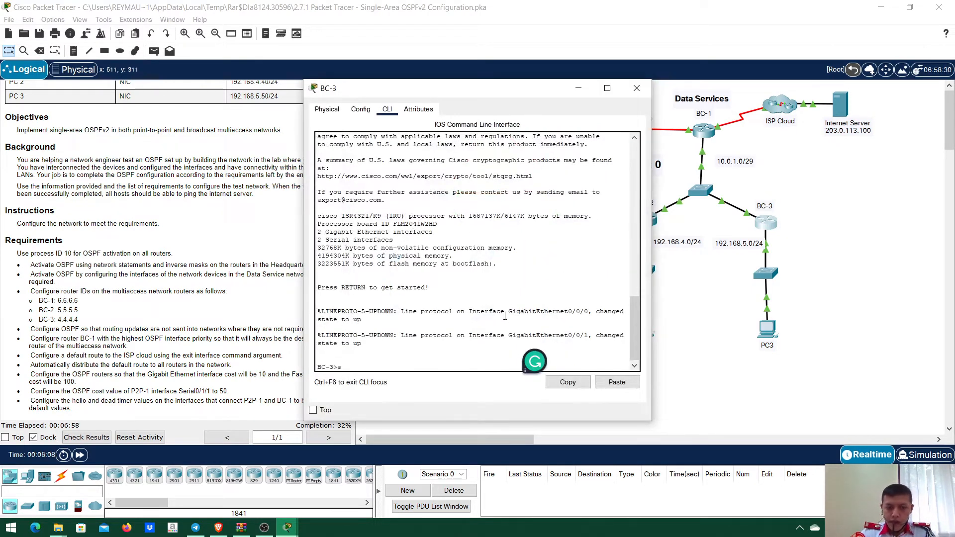
text(ena)
key(Return)
text(conf t)
key(Return)
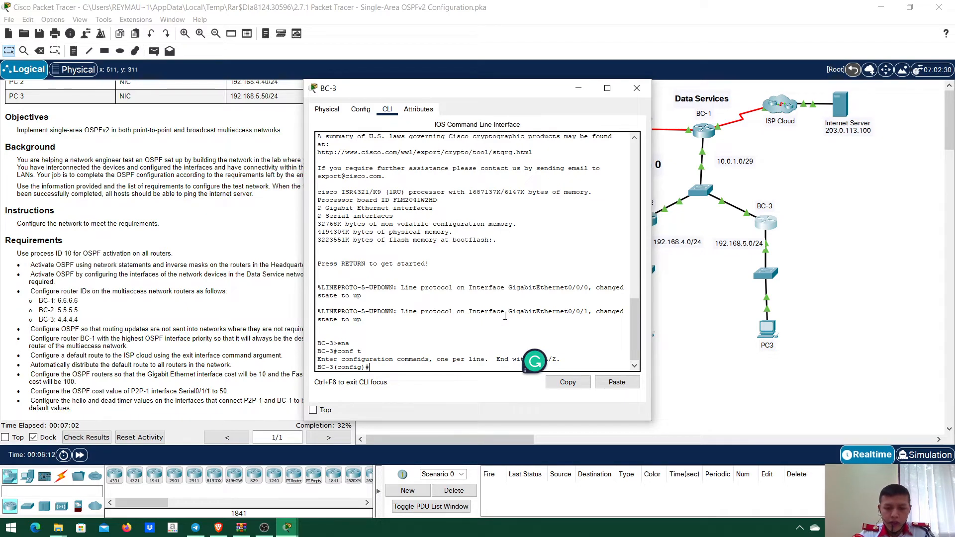
- Activate OSPF process 10 in area 0 on BC-3's g0/0/0 interface
text(int g0)
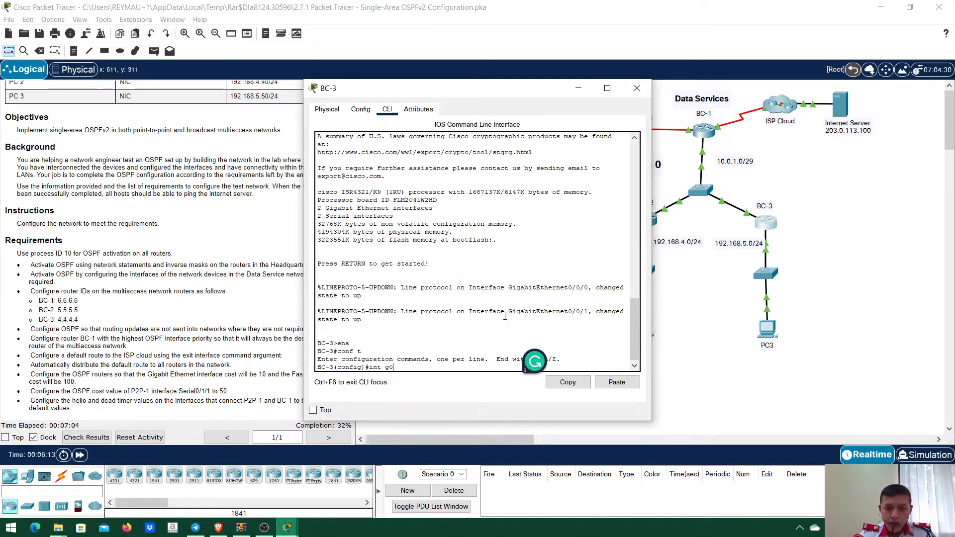
text(00/0)
key(Return)
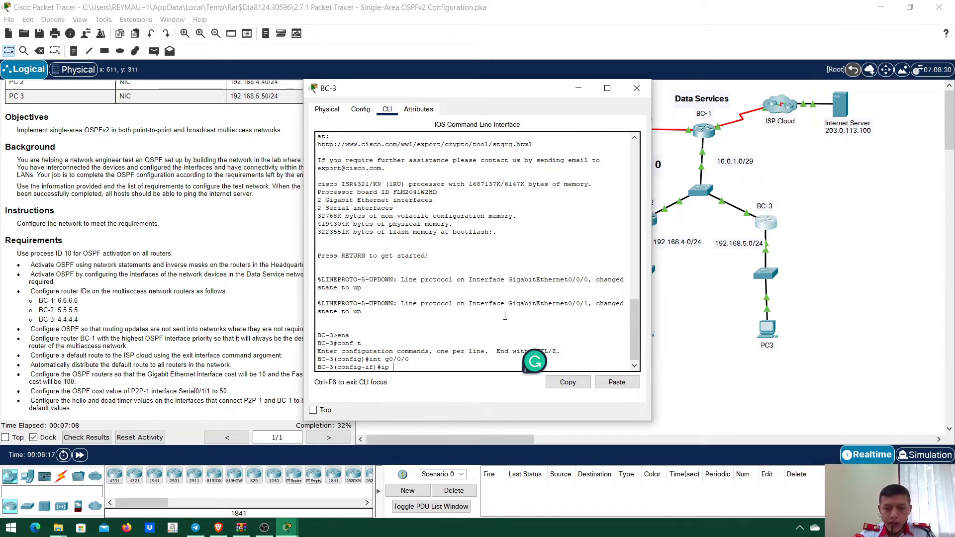
text(ip osp)
key(Tab)
text(10 area)
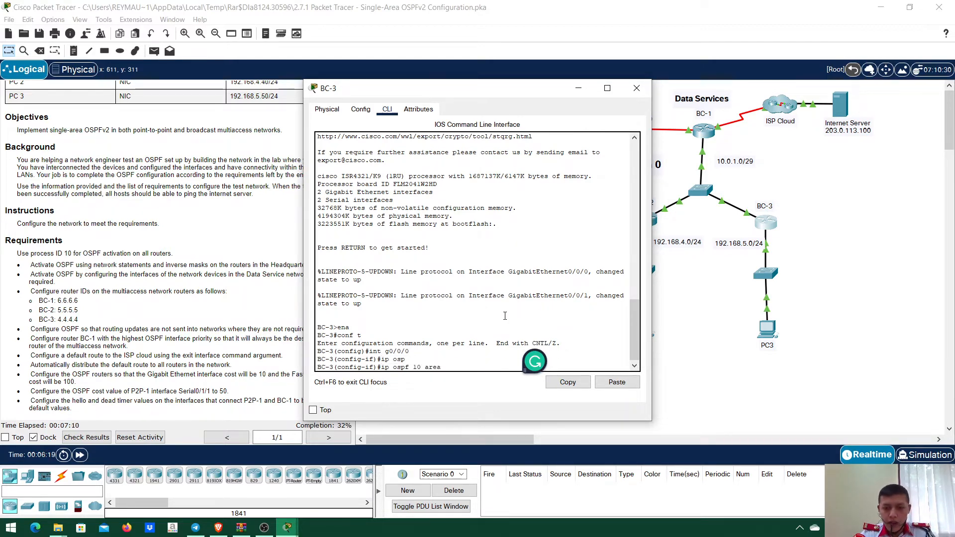
text( 0)
key(Return)
- Activate OSPF process 10 in area 0 on BC-3's g0/0/1 interface and close the router's window
text(in)
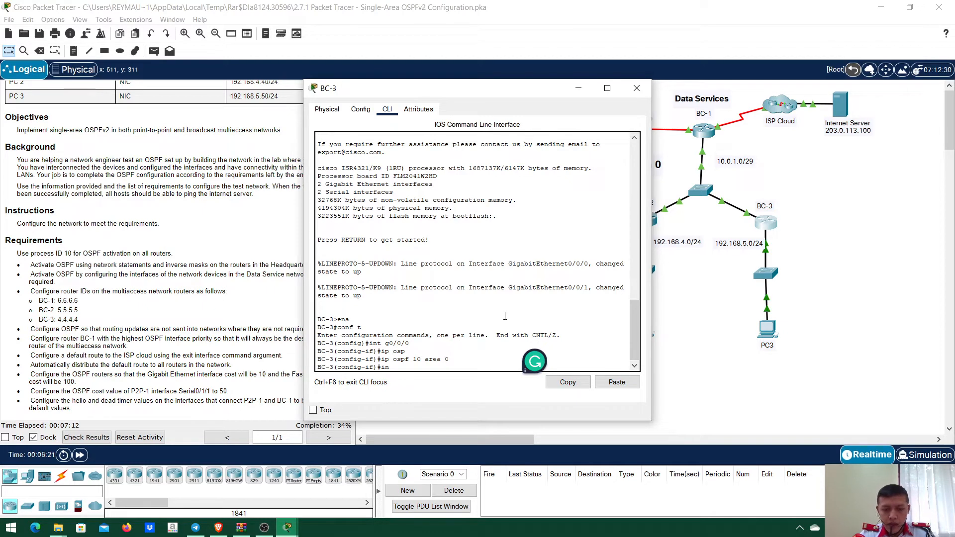
text(t g0)
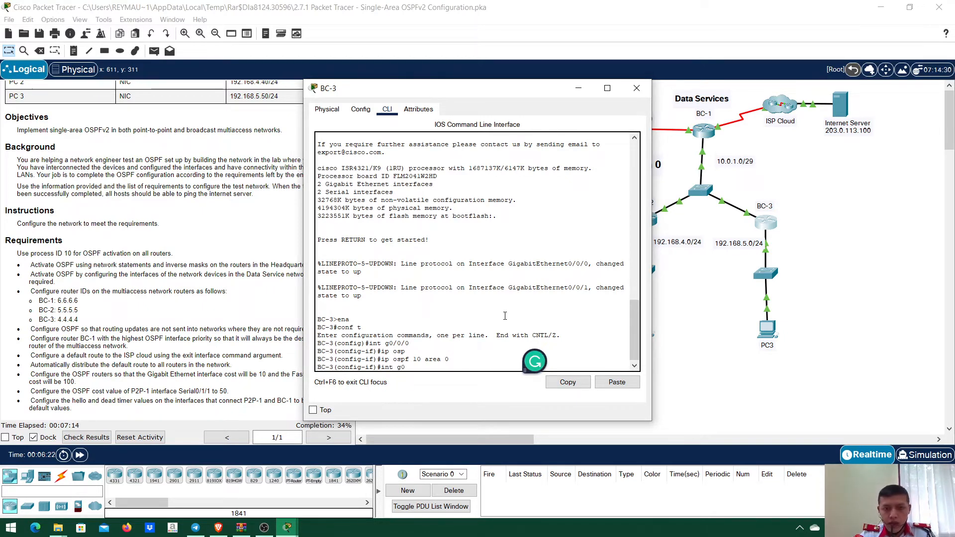
text(.00/1)
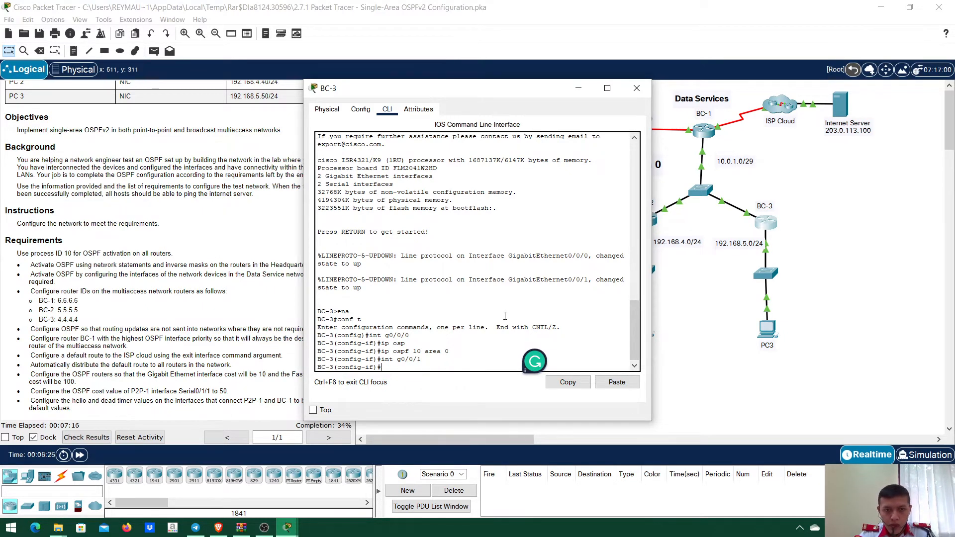
key(Return)
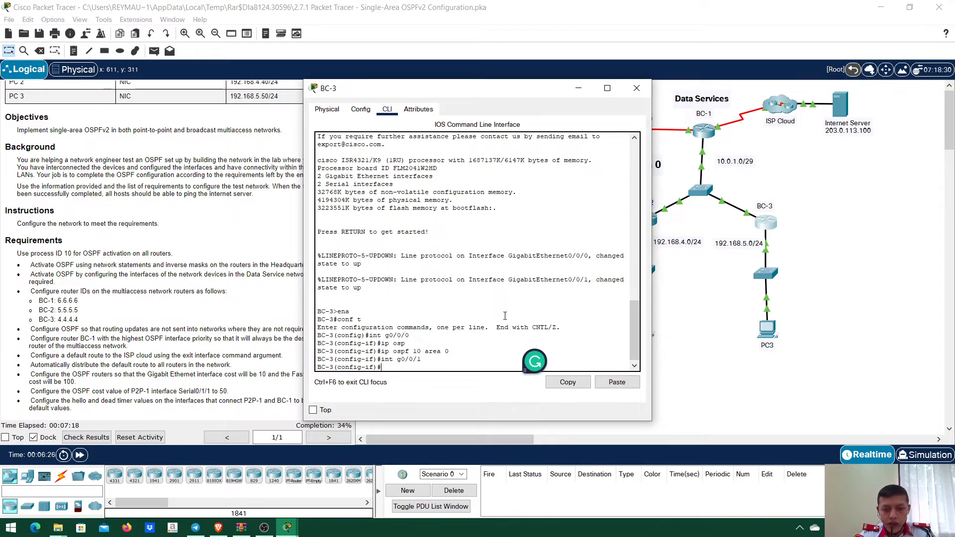
text(ip ospf)
key(Tab)
text(10 )
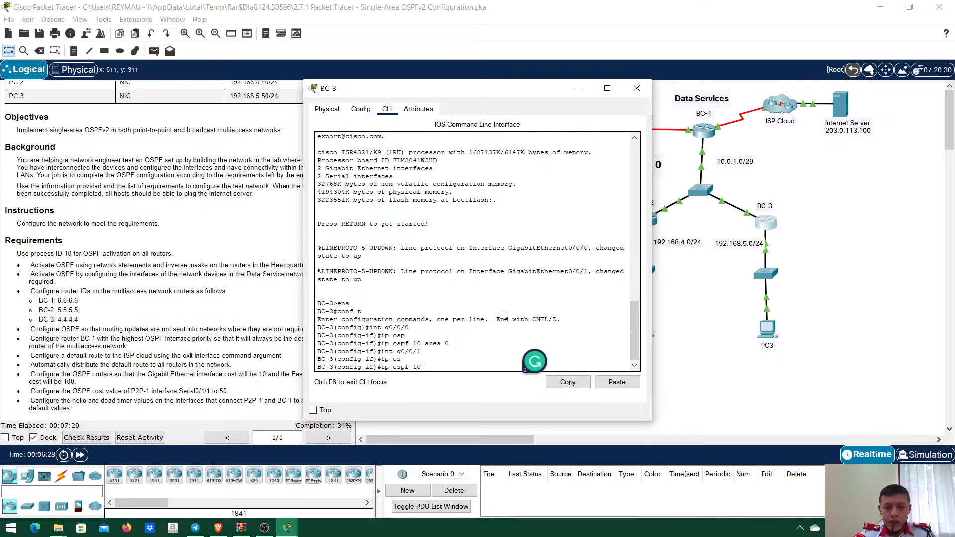
text(are)
key(Tab)
text(0)
key(Return)
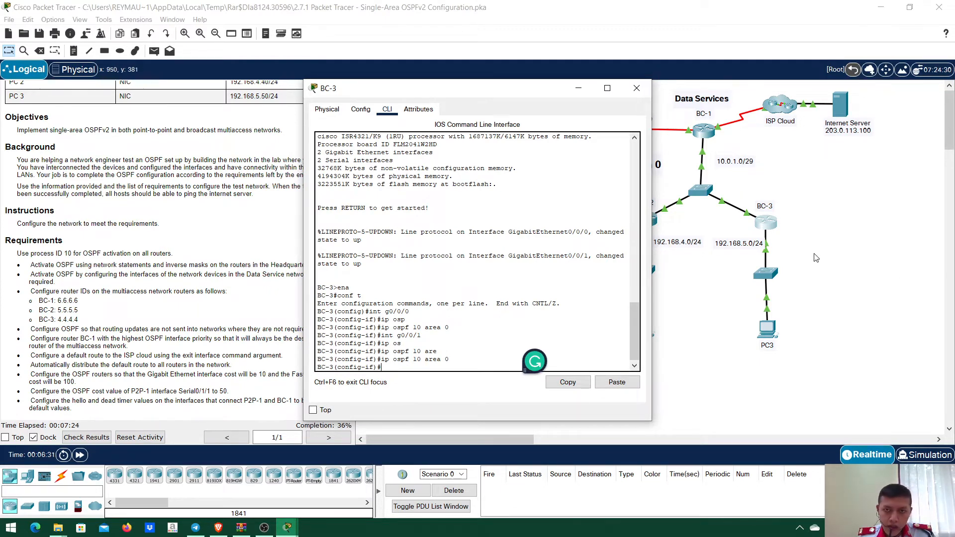
click(636, 88)
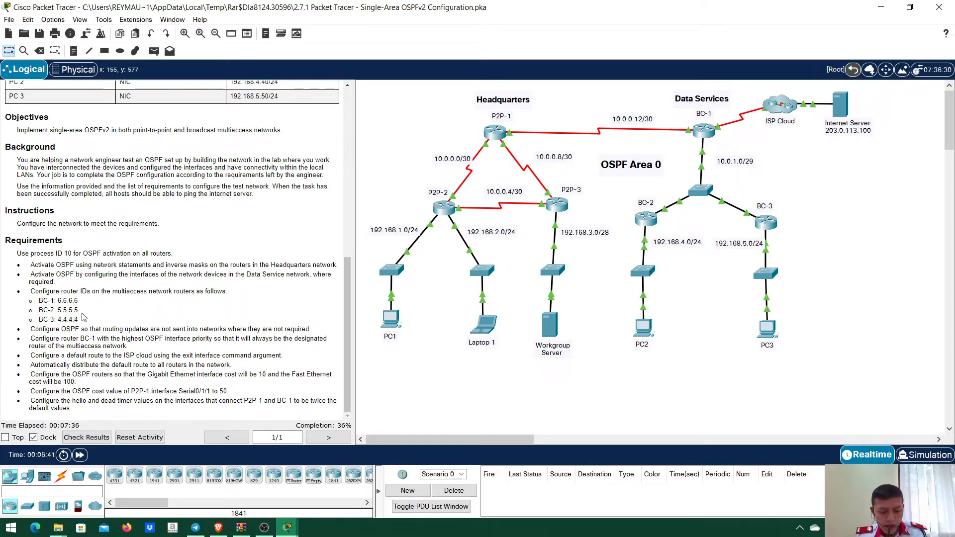
- Return to BC-1's command line, leave interface configuration mode and enter router configuration mode for OSPF process 10
click(702, 127)
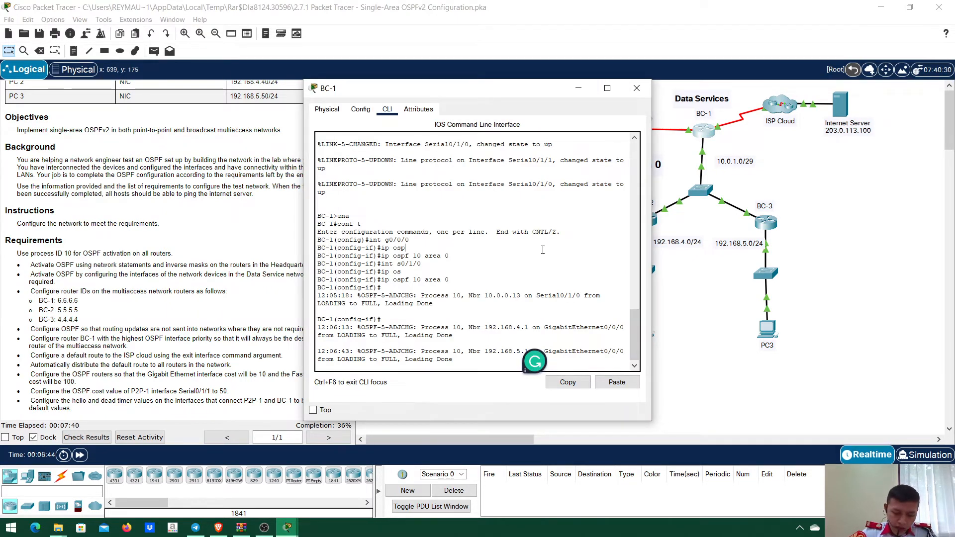
key(Return)
text(router)
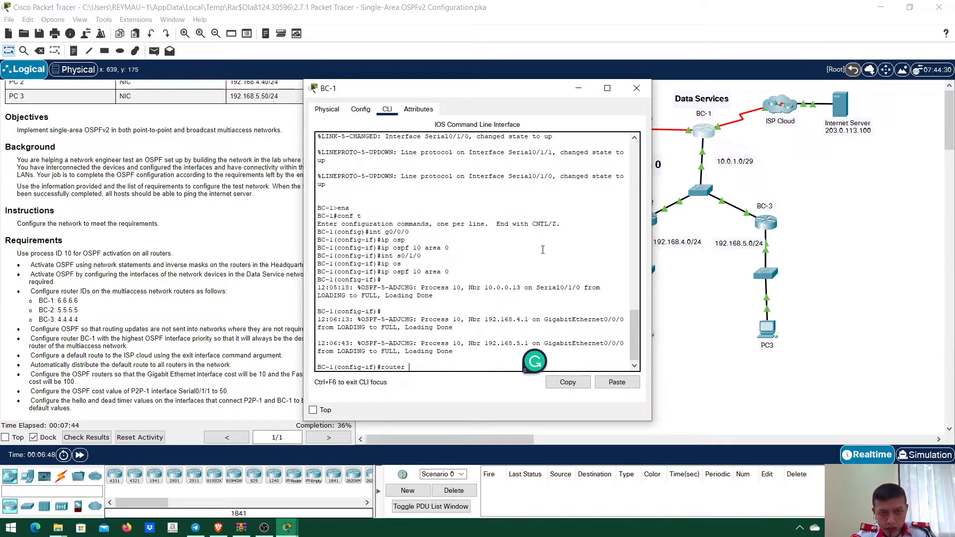
text( osp)
key(Tab)
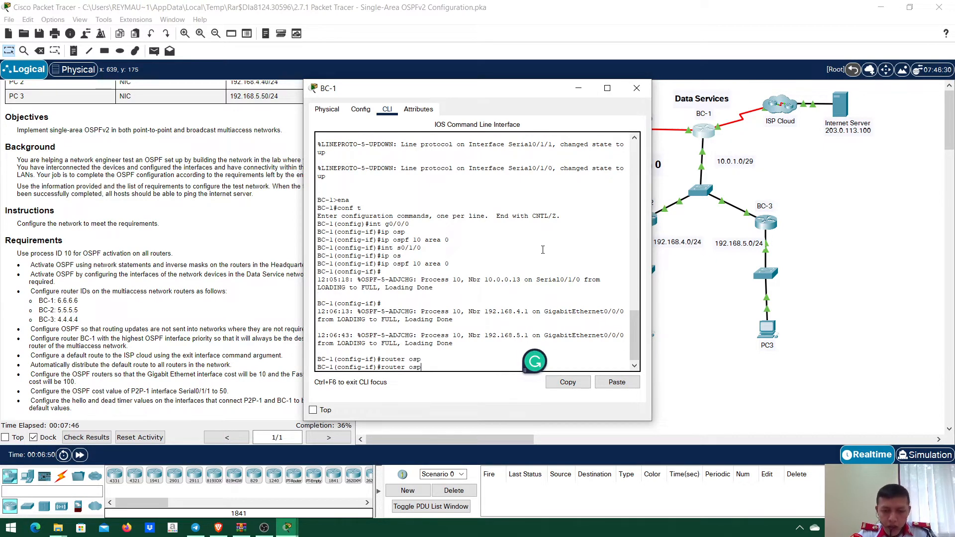
text(10)
key(Return)
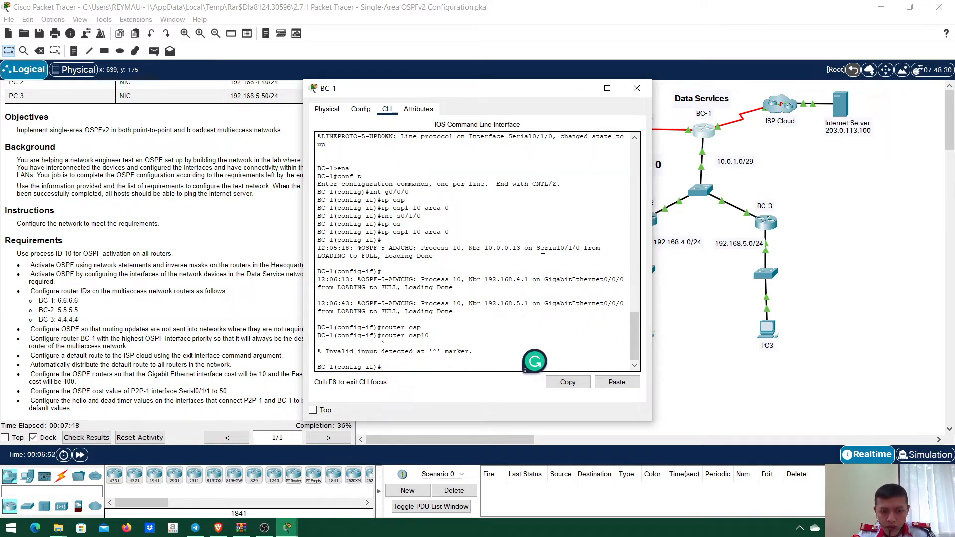
text(exit)
key(Return)
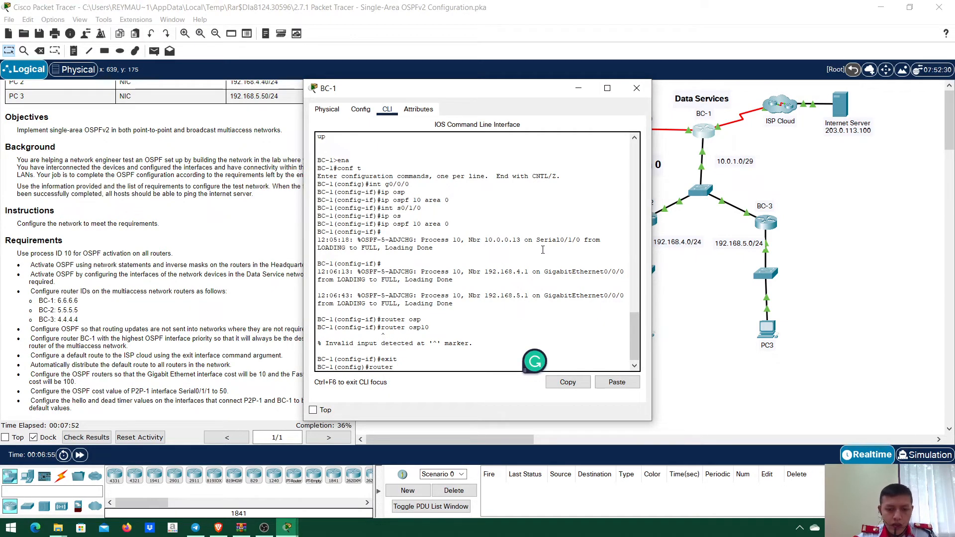
text(router os)
key(Tab)
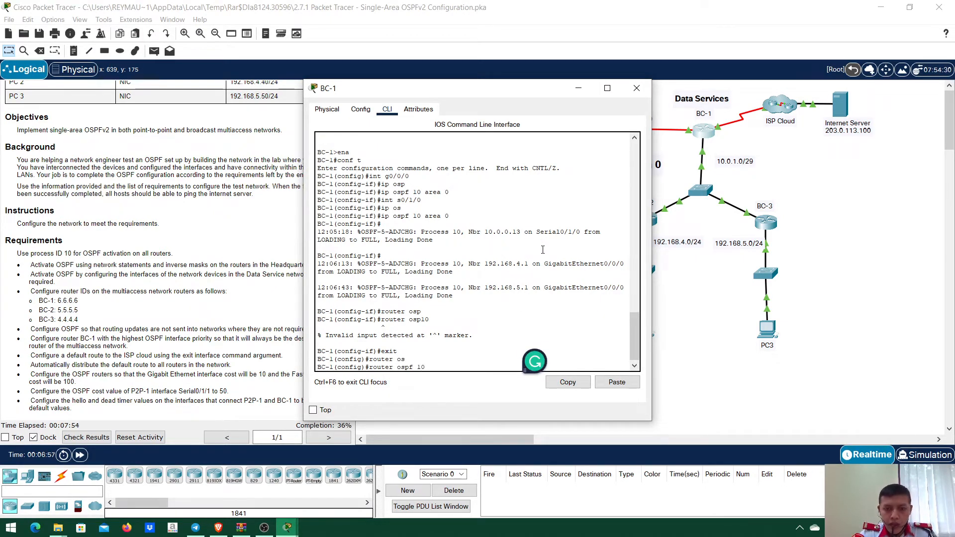
key(Return)
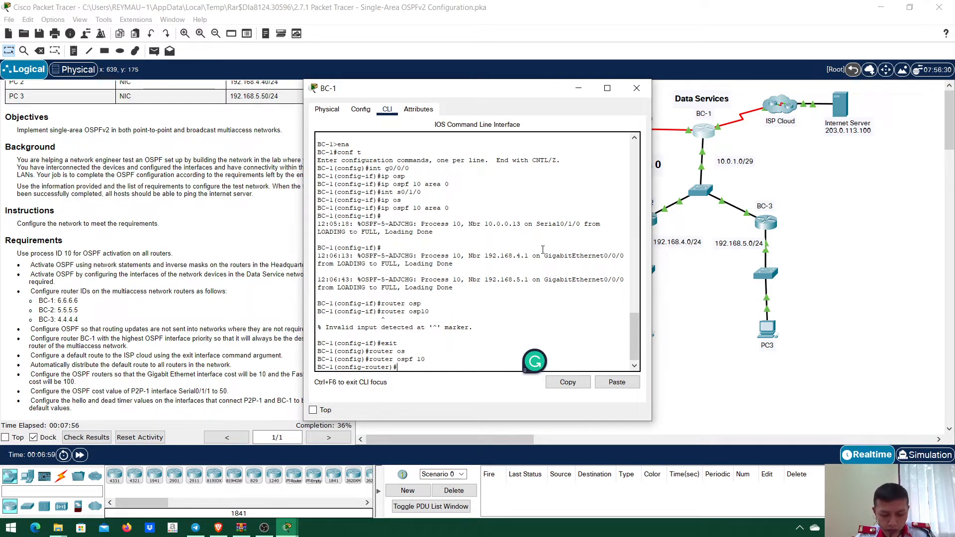
- Set BC-1's OSPF router ID to 6.6.6.6
text(router-id)
key(Tab)
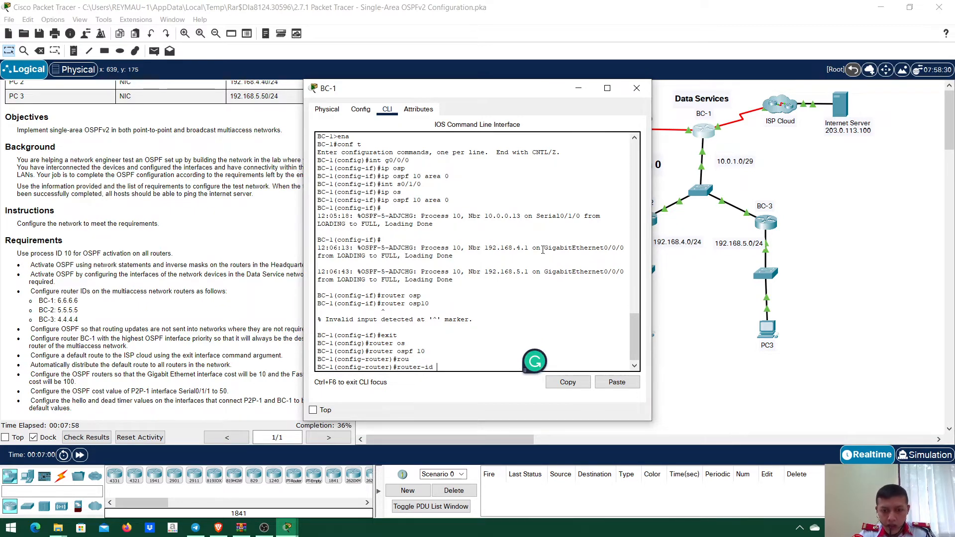
text(6.6.6)
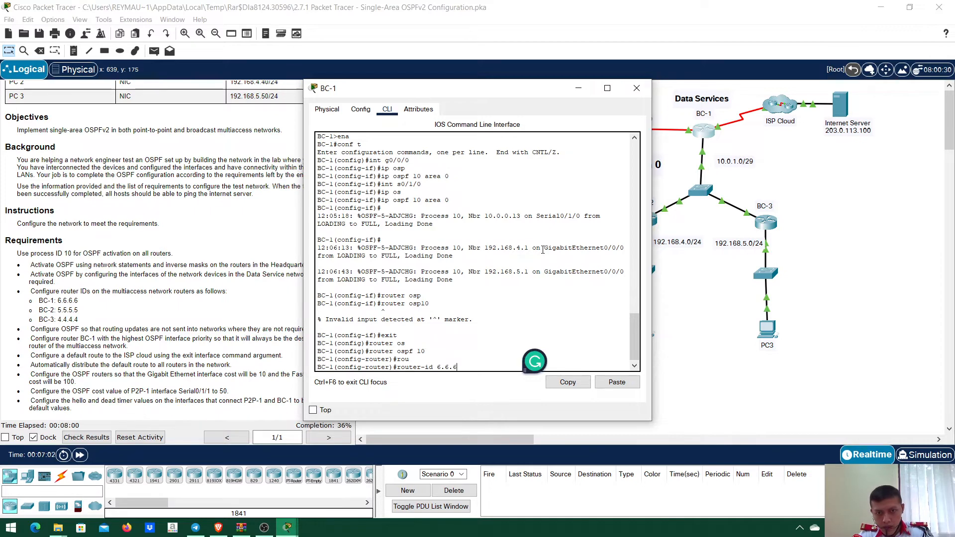
text(.6)
key(Return)
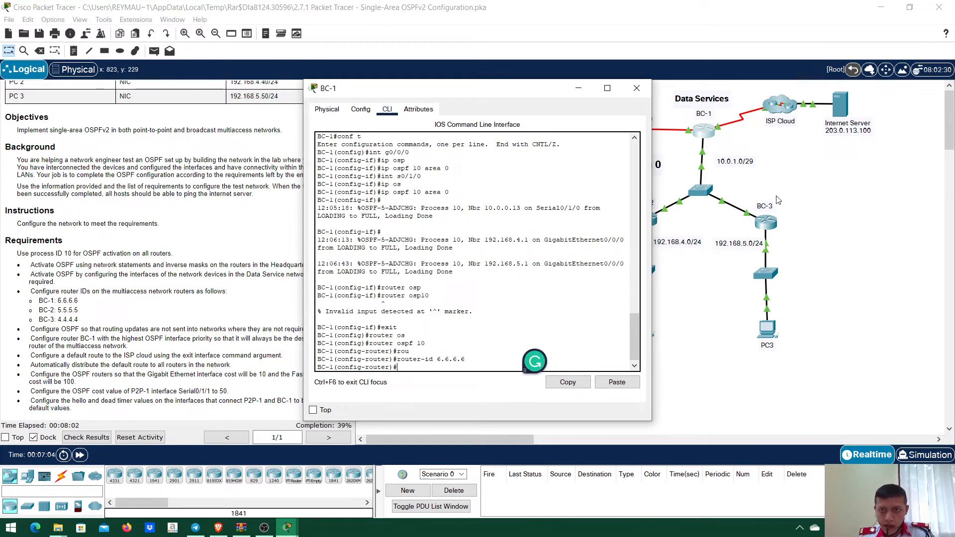
- Open BC-2's command line, leave interface configuration mode and enter router configuration mode for OSPF process 10
click(804, 207)
click(648, 219)
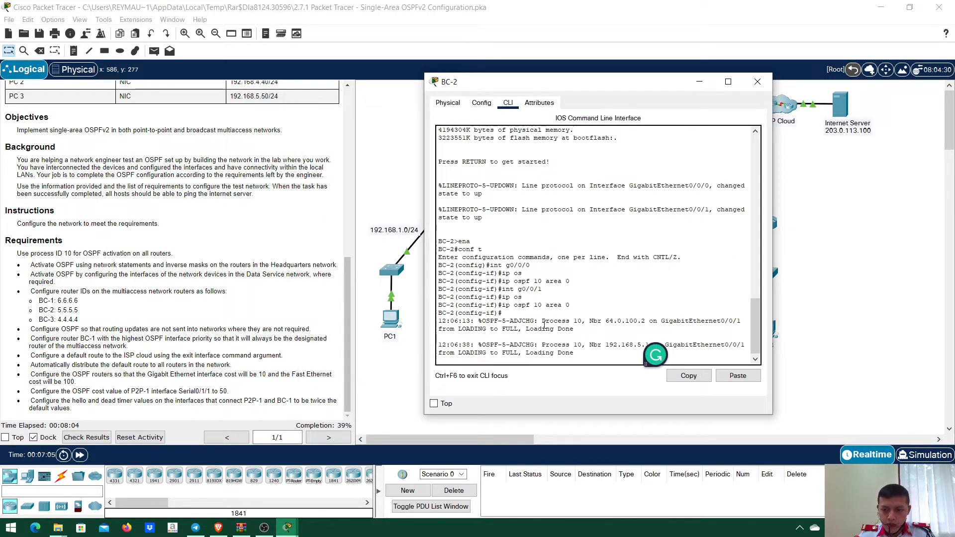
key(Return)
text(exit)
key(Return)
text(rou)
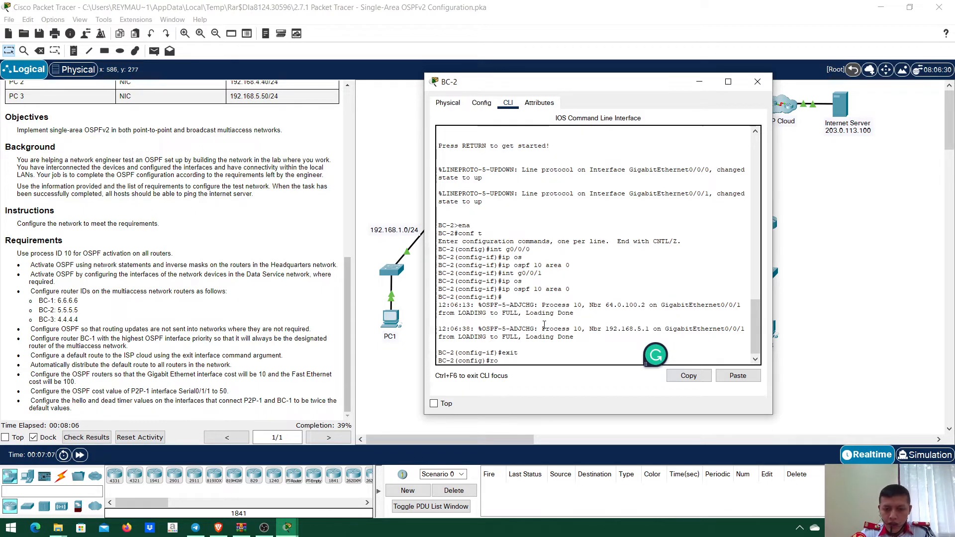
key(Tab)
text(os)
key(Tab)
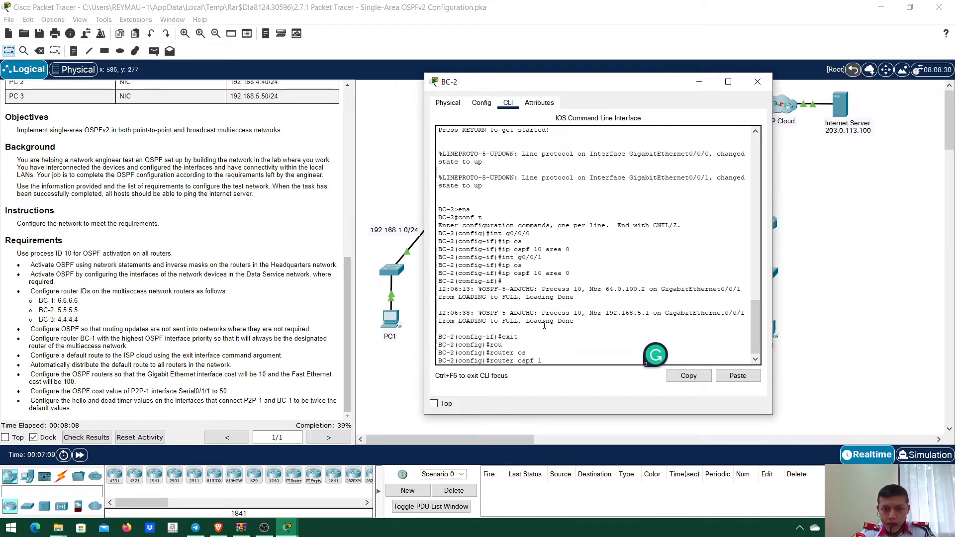
text(10)
key(Return)
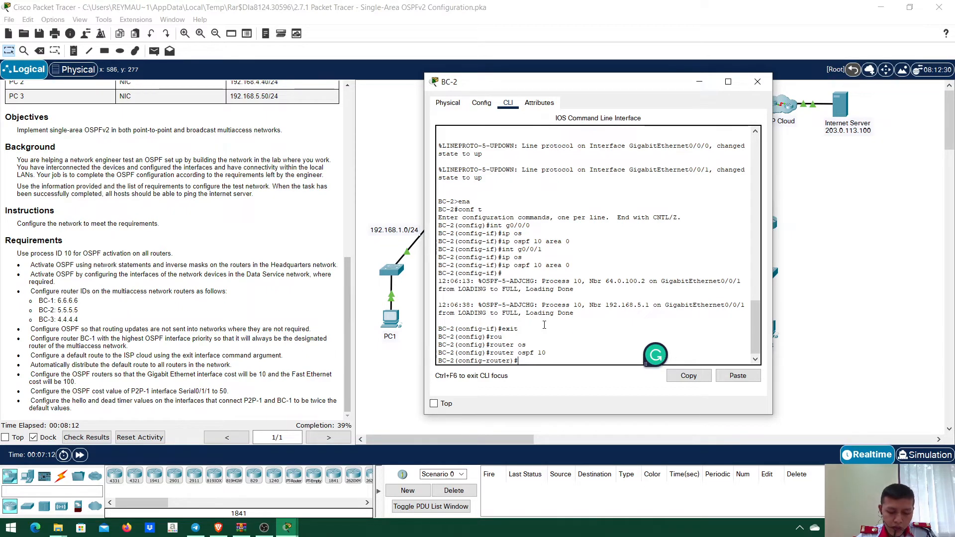
- Set BC-2's OSPF router ID to 5.5.5.5 and close the router's window
text(rou)
key(Tab)
text(5.5.5.5)
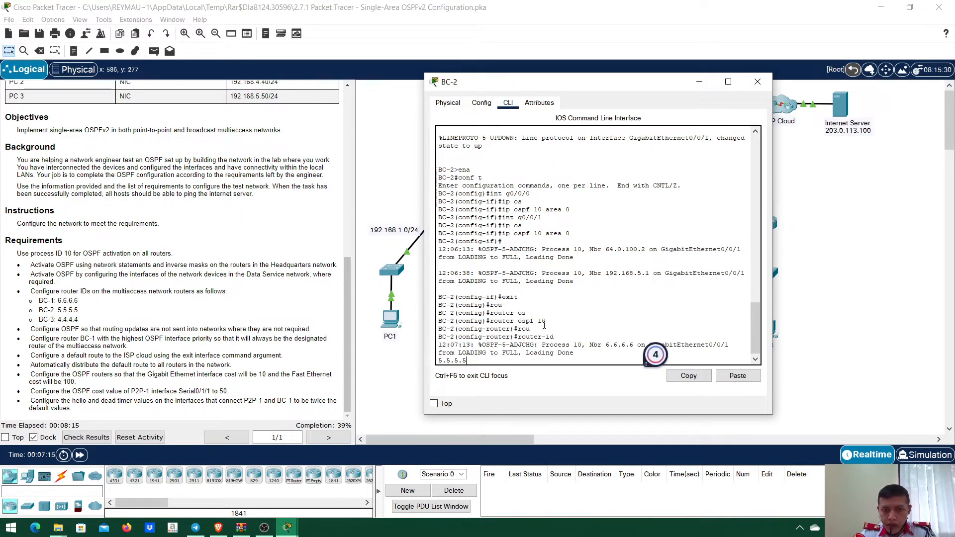
key(Return)
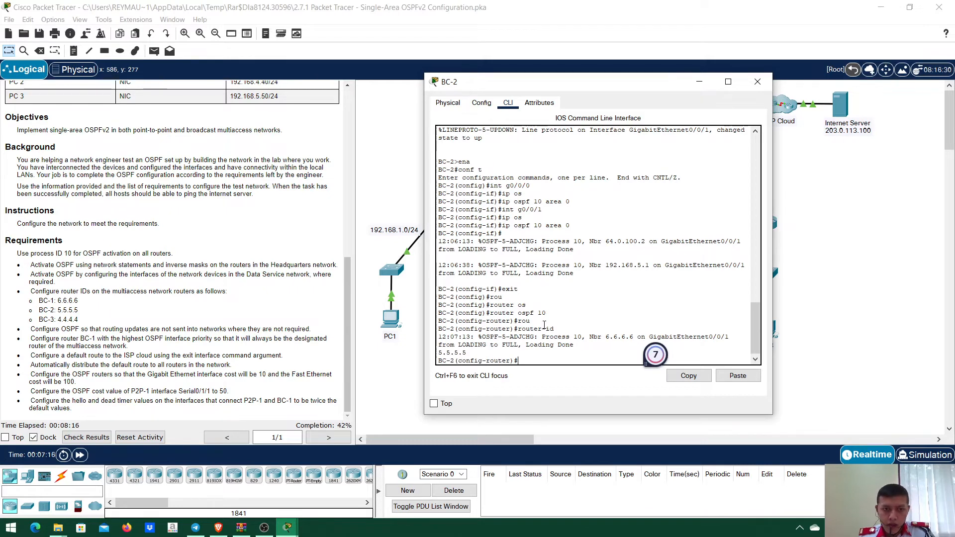
click(757, 81)
- Open BC-3's command line, leave interface configuration mode and enter router configuration mode for OSPF process 10
click(764, 232)
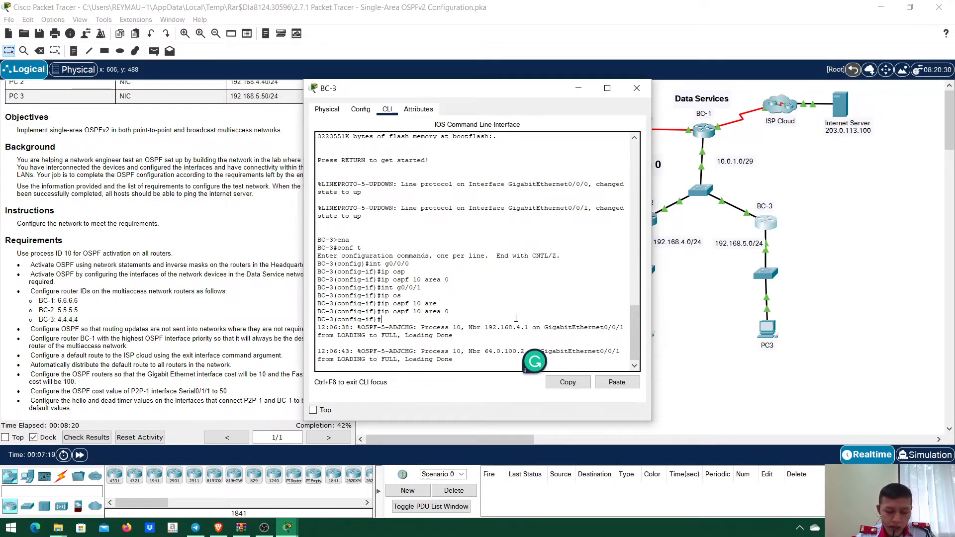
key(Return)
text(e)
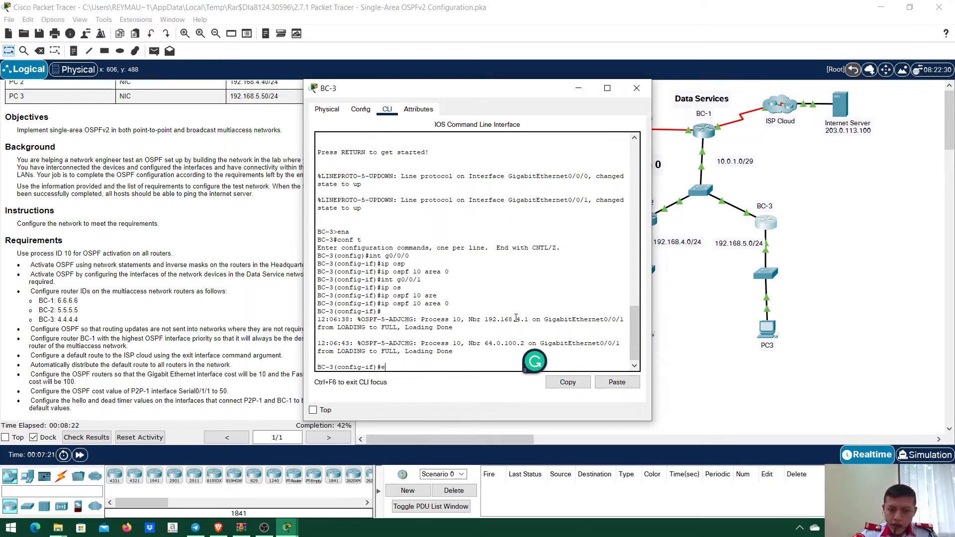
text(xit)
key(Return)
text(route)
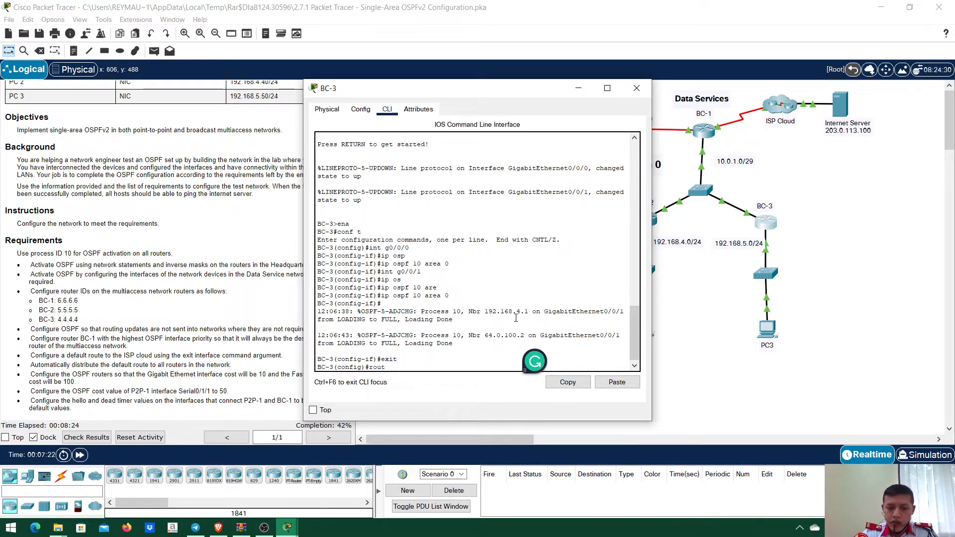
key(Tab)
text(r os)
key(Tab)
text(pf 10)
key(Return)
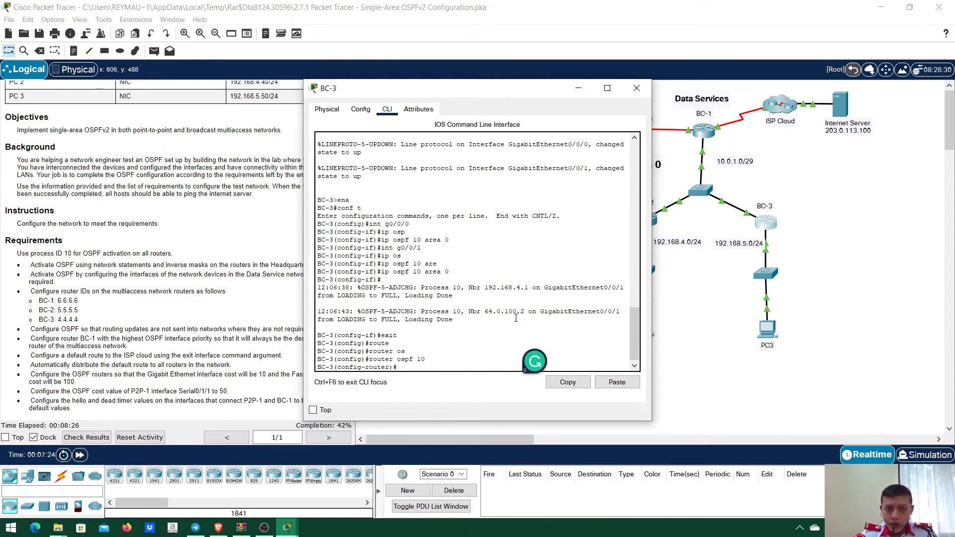
- Set BC-3's OSPF router ID to 4.4.4.4 and dismiss the router's window
text(ro)
key(Tab)
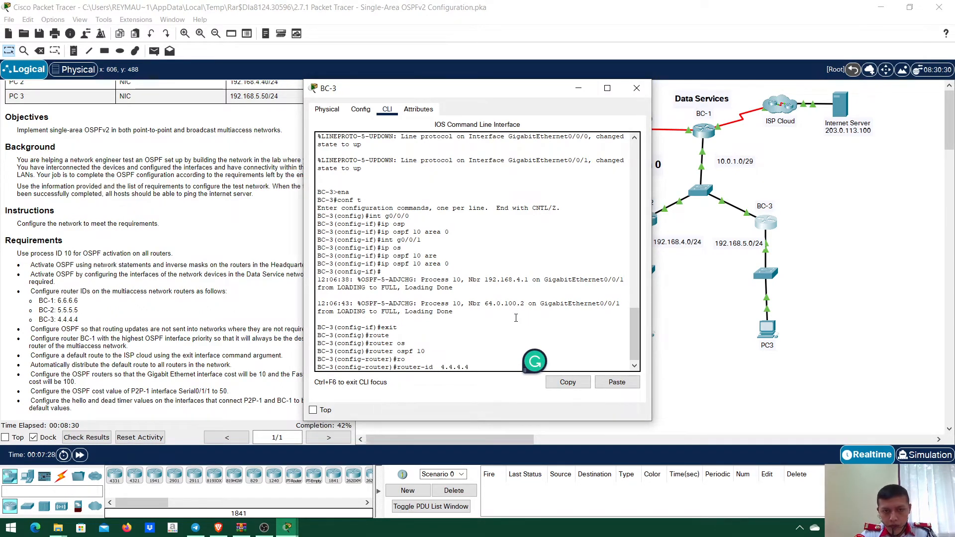
key(Return)
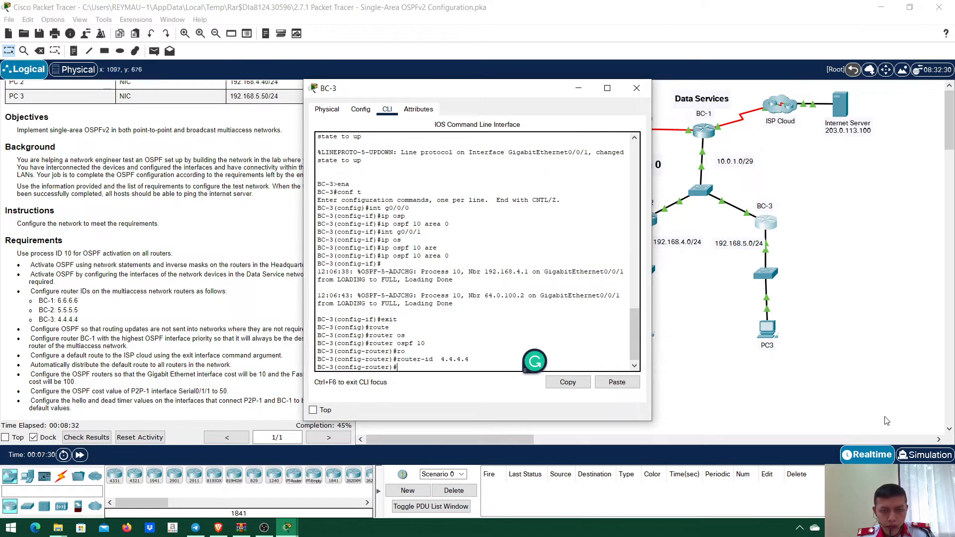
click(799, 404)
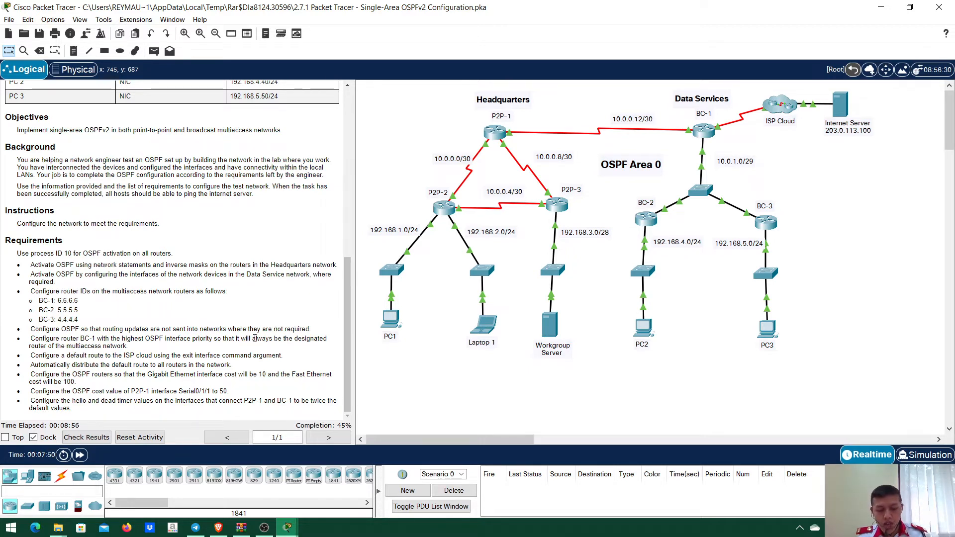
- Open P2P-2's command line, move its window clear of the router in the topology and get a fresh prompt
click(446, 207)
drag(534, 86, 676, 93)
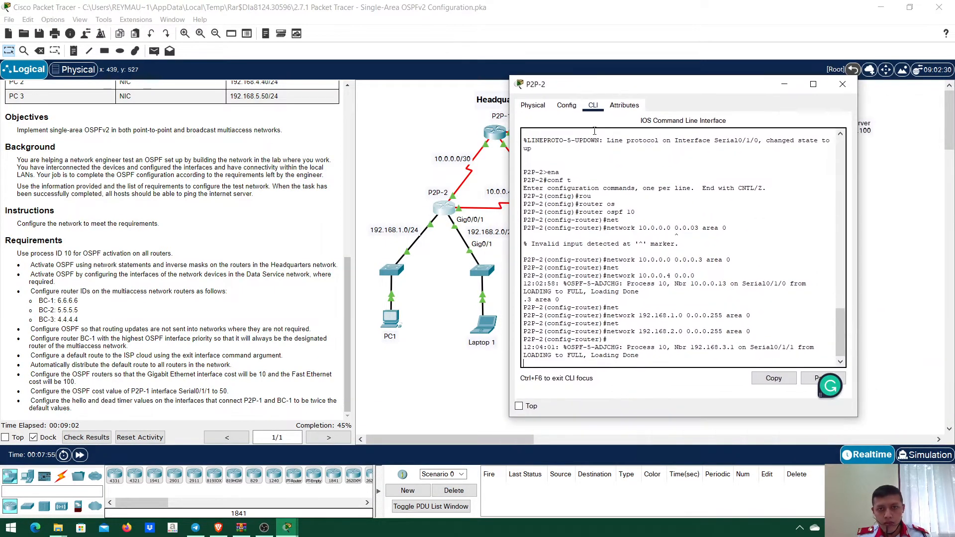
click(693, 323)
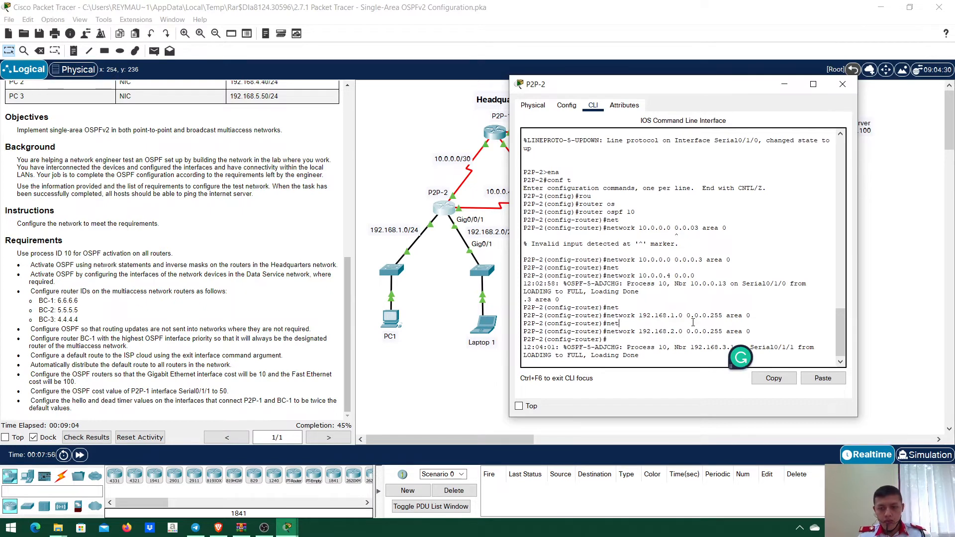
key(Return)
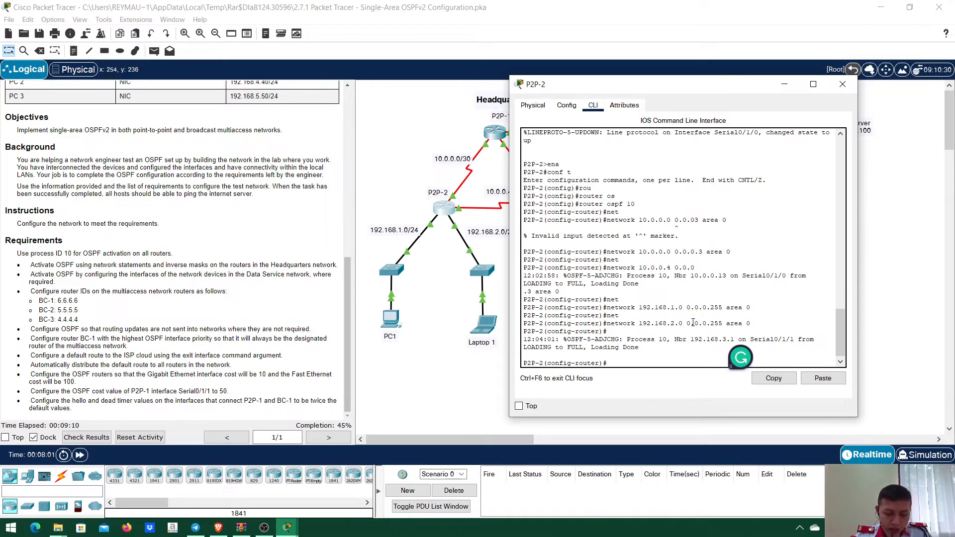
text(rou)
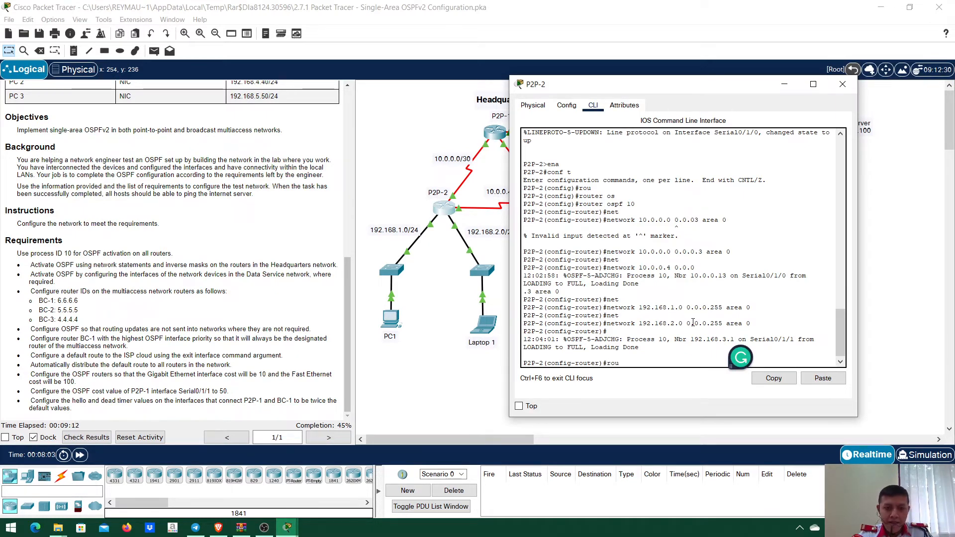
key(Tab)
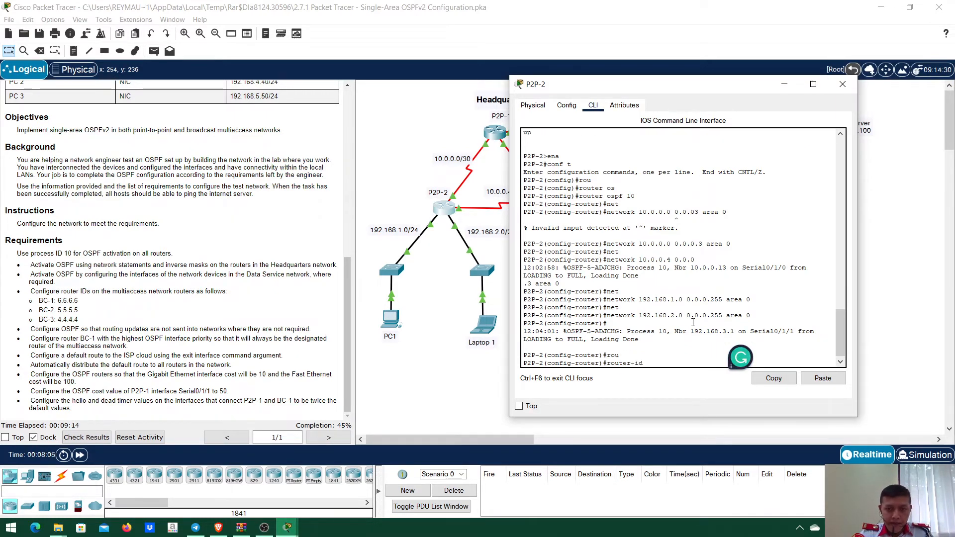
key(BackSpace)
key(BackSpace)
key(BackSpace)
key(BackSpace)
key(BackSpace)
key(BackSpace)
key(BackSpace)
key(BackSpace)
key(BackSpace)
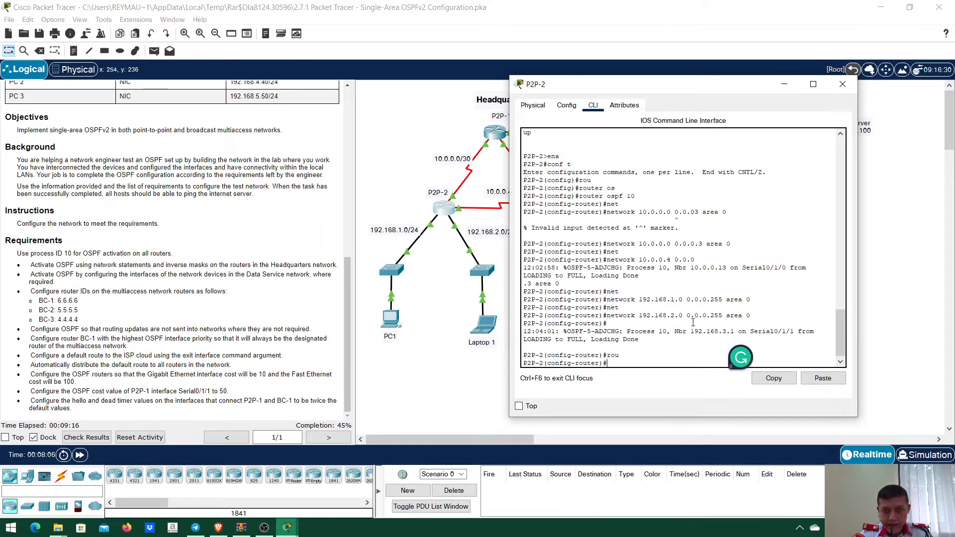
- Exit to P2P-2's global configuration mode and re-enter router configuration mode for OSPF process 10
text(er)#exit)
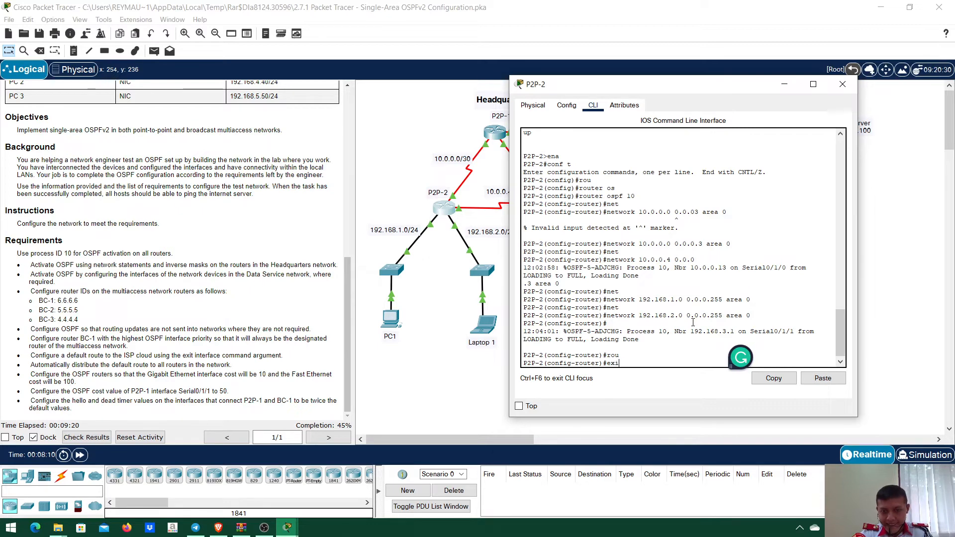
key(Return)
text(rout)
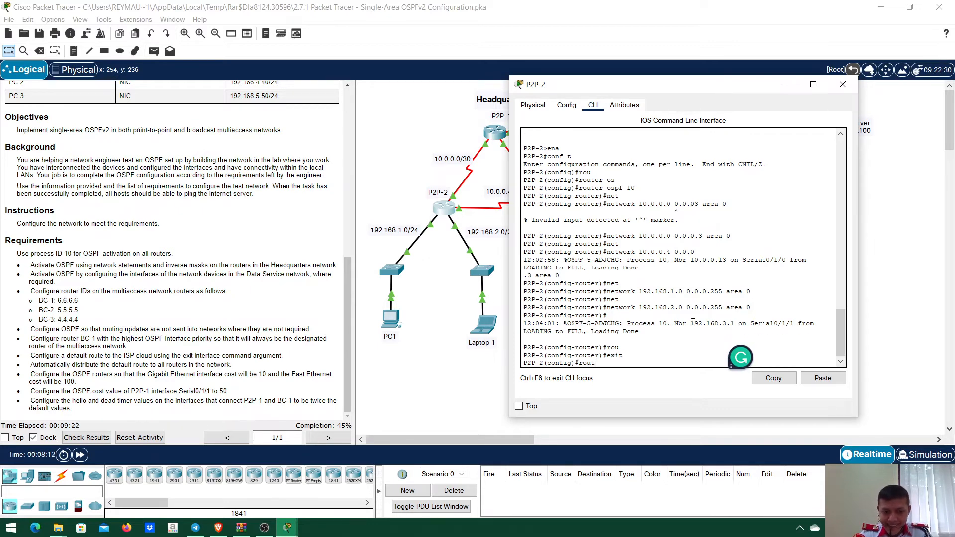
text(er)
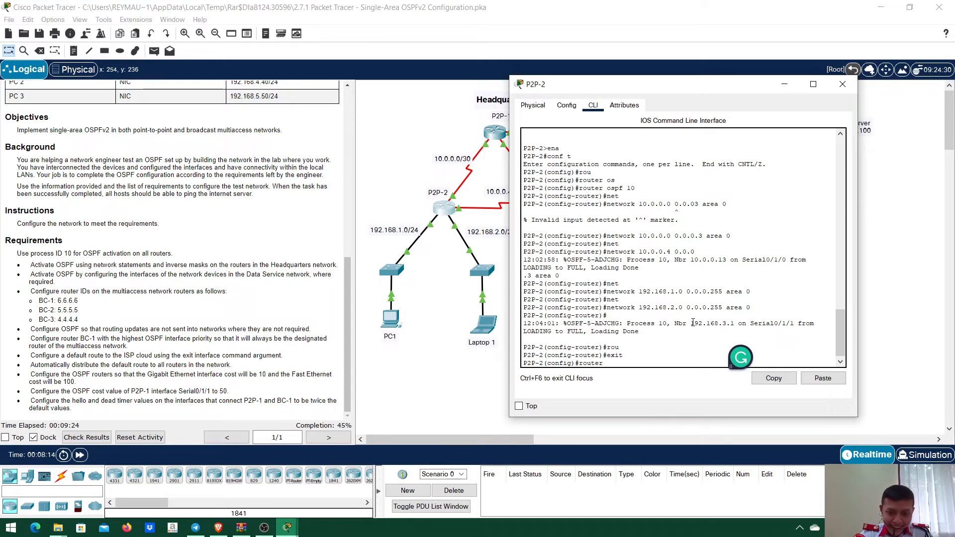
text( os)
key(Tab)
text(10)
key(Return)
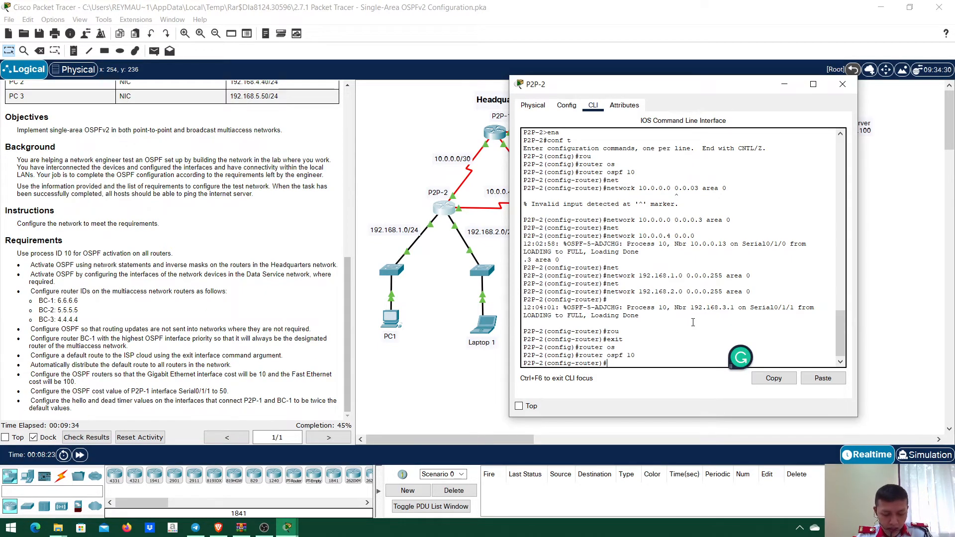
- Make P2P-2's g0/0/0 interface passive for OSPF process 10
text(pass)
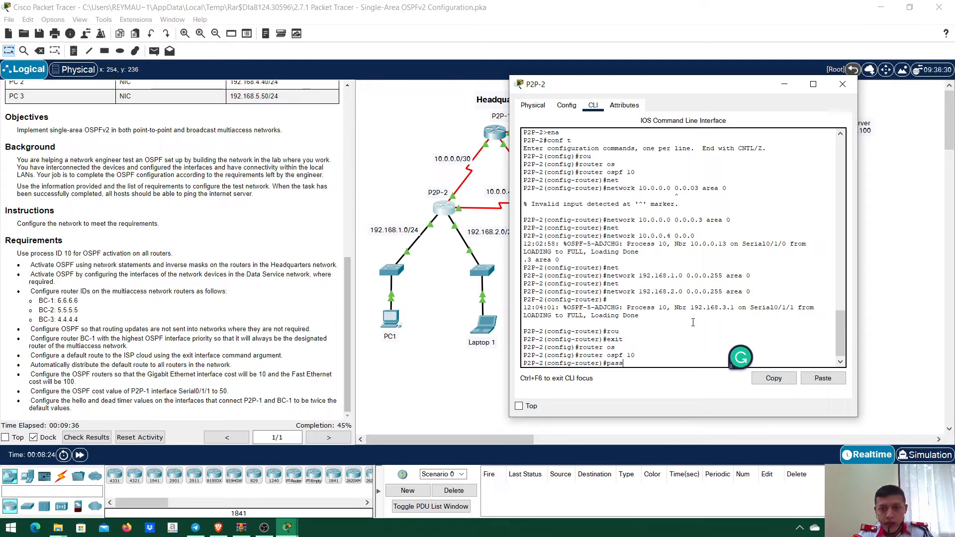
key(Tab)
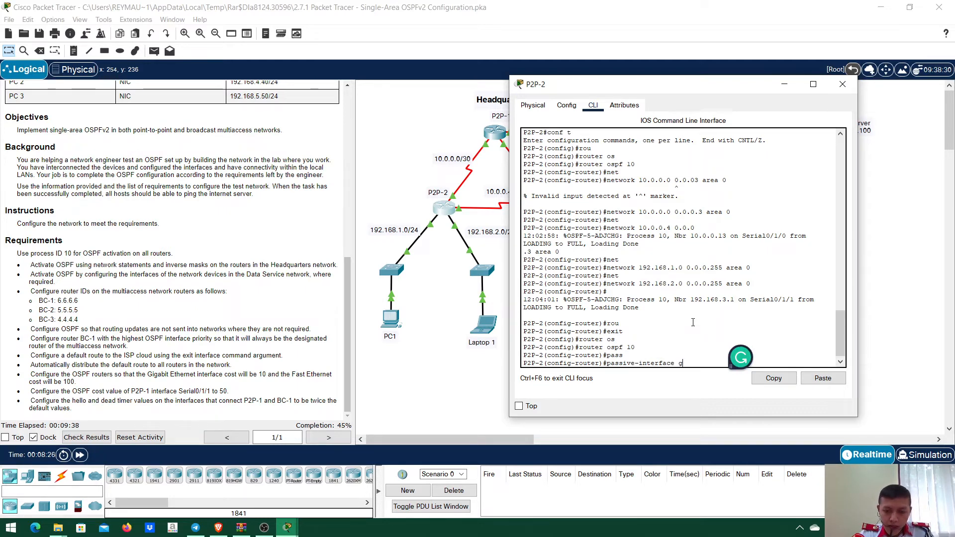
text(g0/0/0)
key(Return)
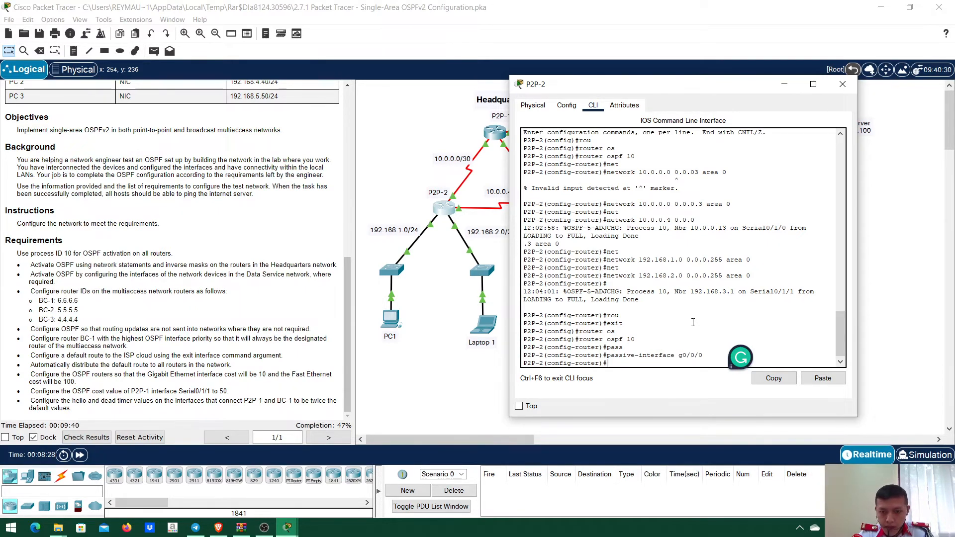
- Make P2P-2's g0/0/1 interface passive for OSPF process 10 and dismiss the router's window
text(pass)
key(Tab)
text(g)
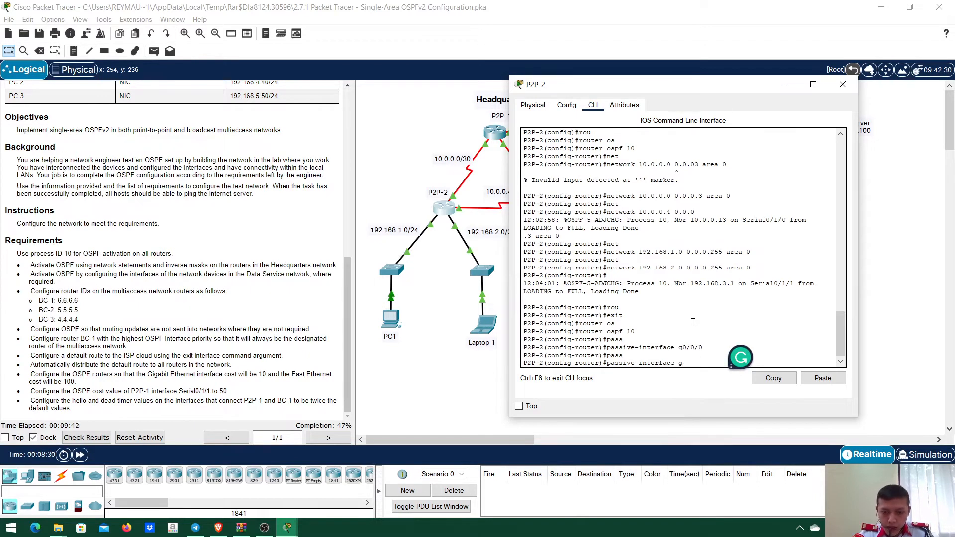
text(0/0/0)
key(BackSpace)
text(1)
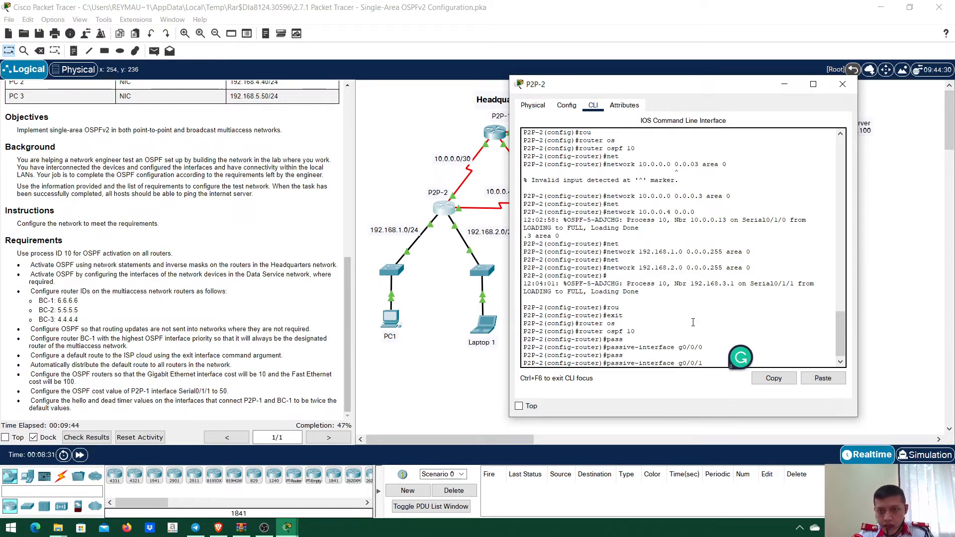
key(Return)
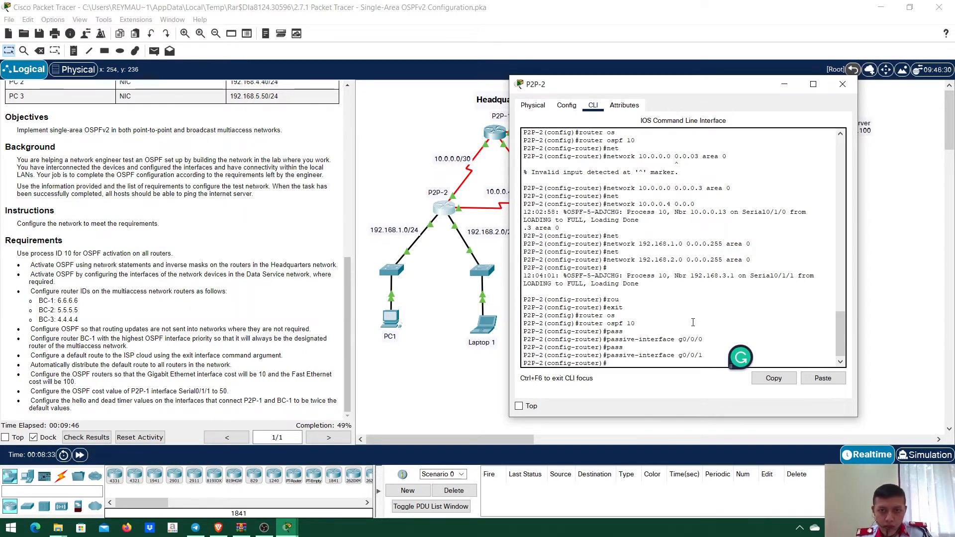
click(882, 269)
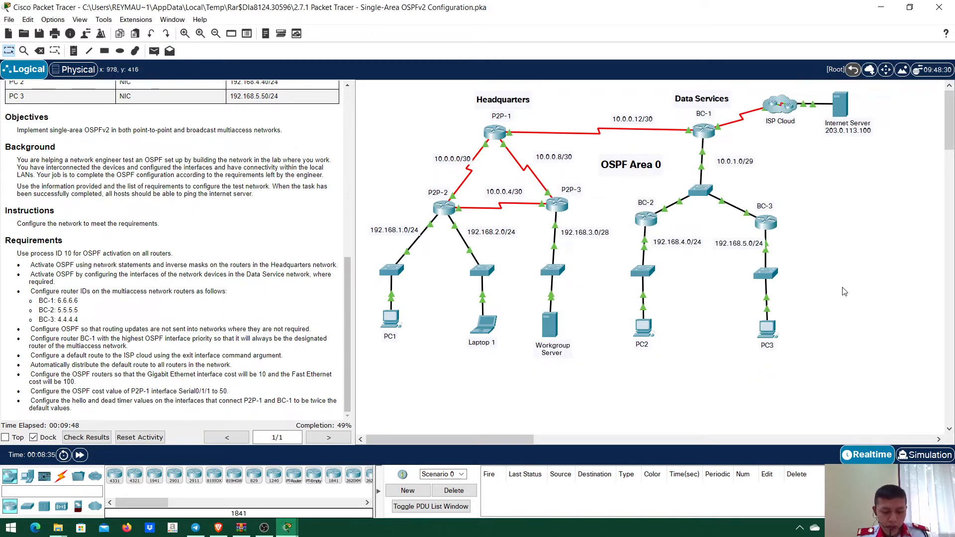
- Open P2P-3's command line, exit to global configuration mode and re-enter router configuration mode for OSPF process 10
click(564, 205)
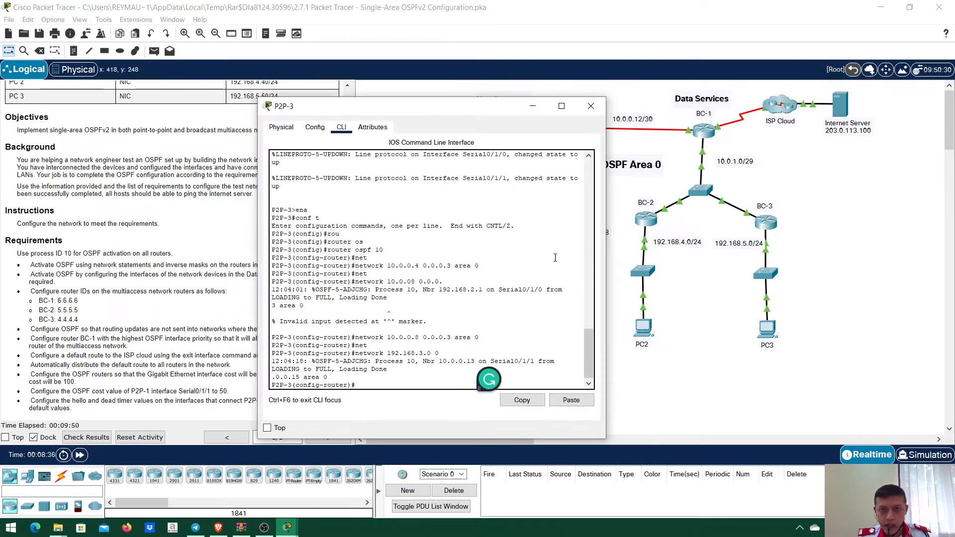
key(Return)
text(exit)
key(Return)
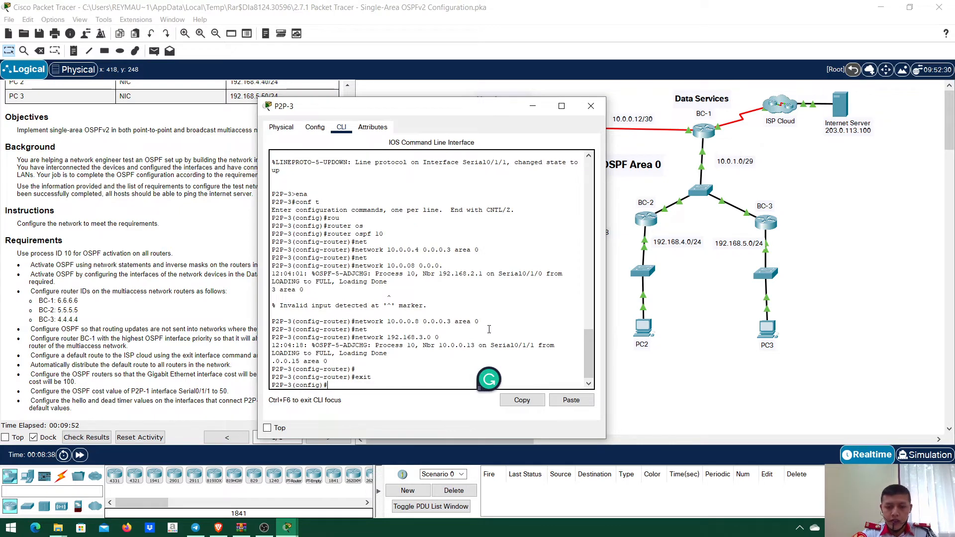
text(ro)
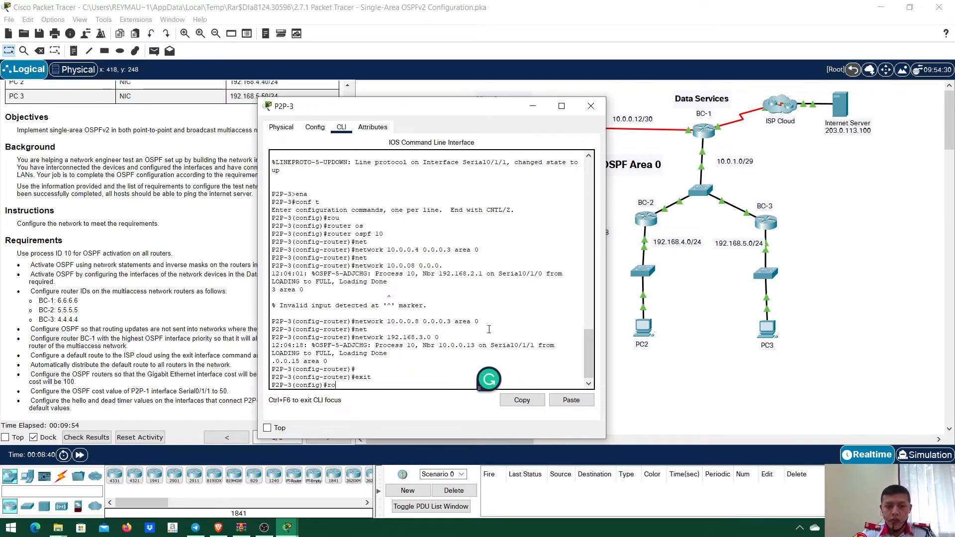
key(Tab)
text(os)
key(Tab)
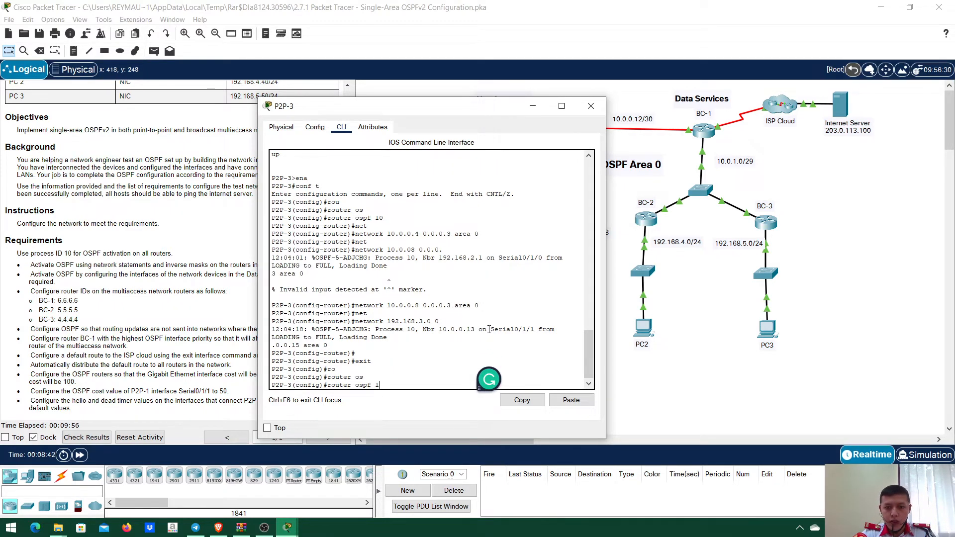
text(10)
key(Return)
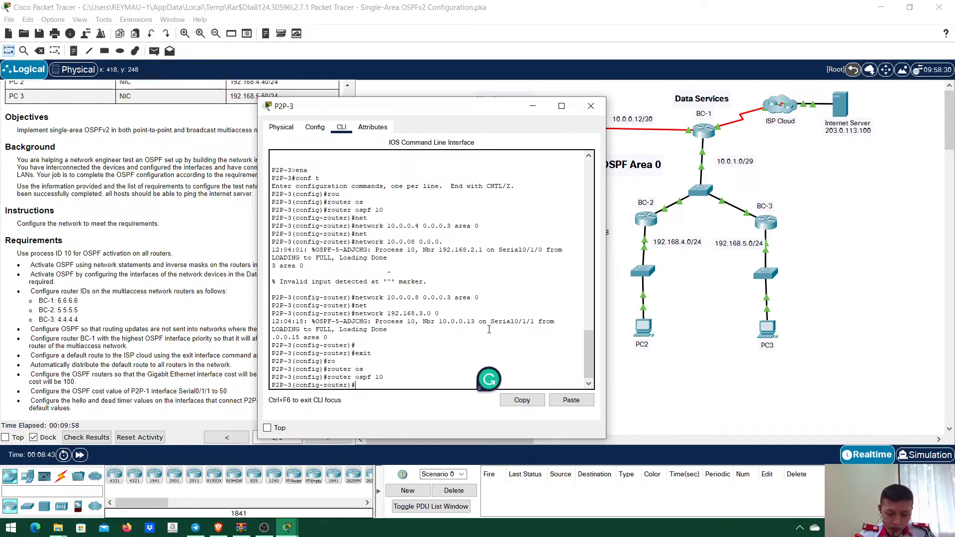
- Make P2P-3's g0/0/0 interface passive for OSPF process 10 and dismiss the router's window
text(pass)
key(Tab)
text(i)
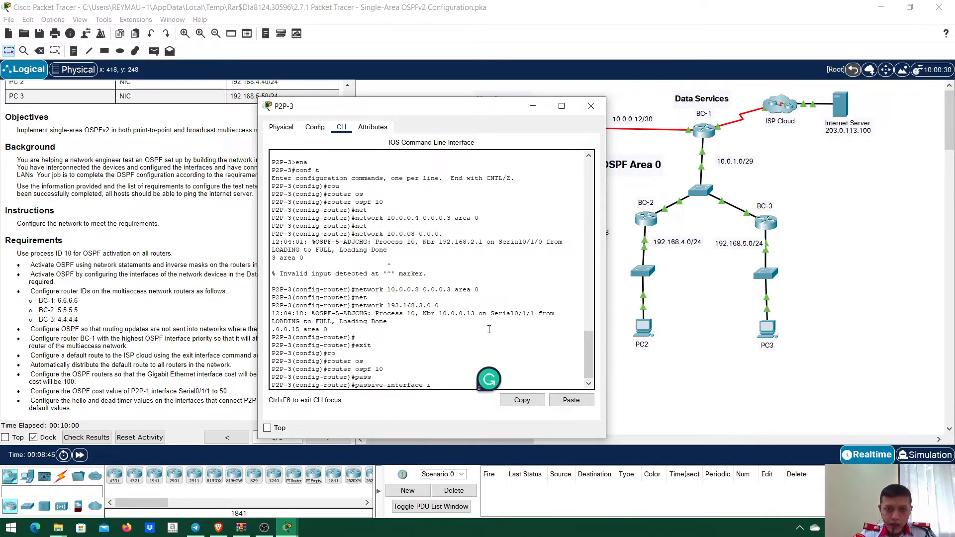
key(BackSpace)
text(g)
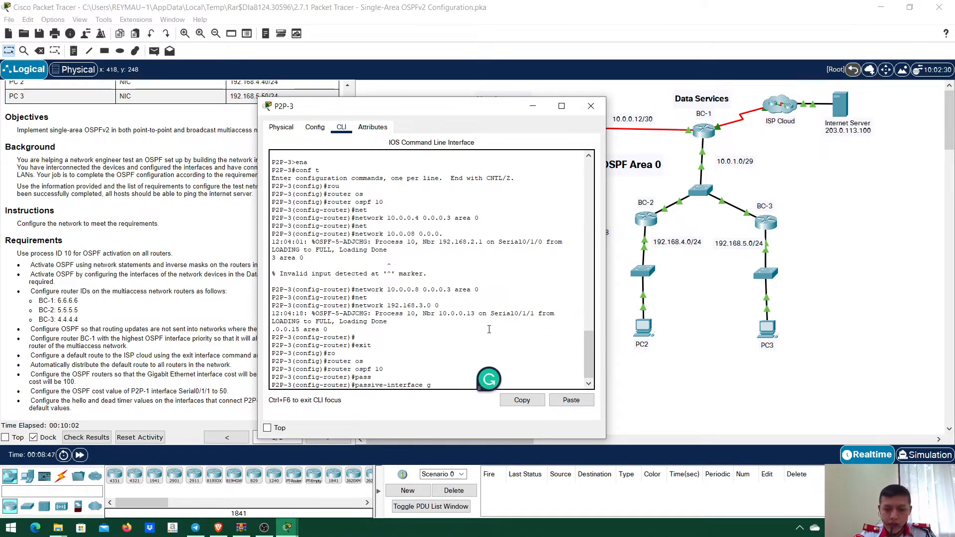
text(0/0/0)
key(Return)
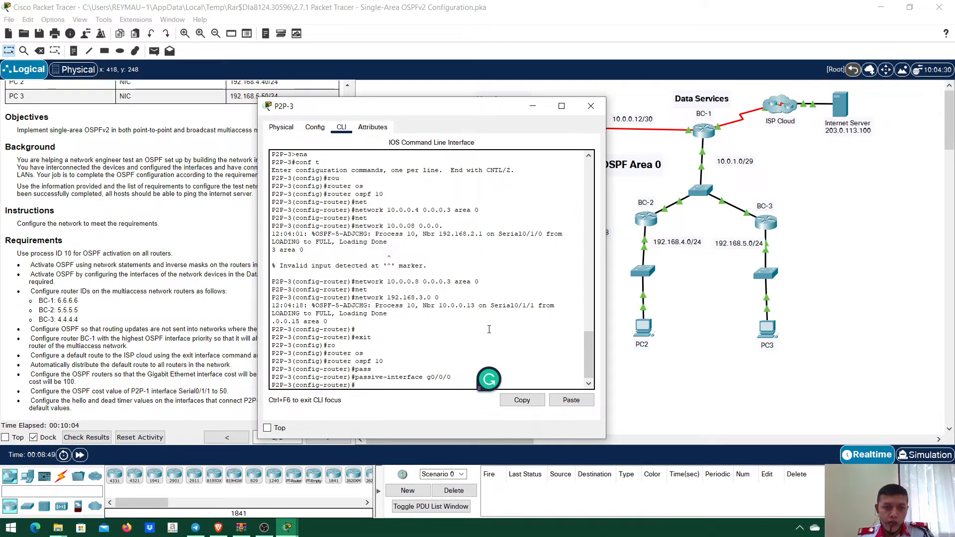
click(690, 373)
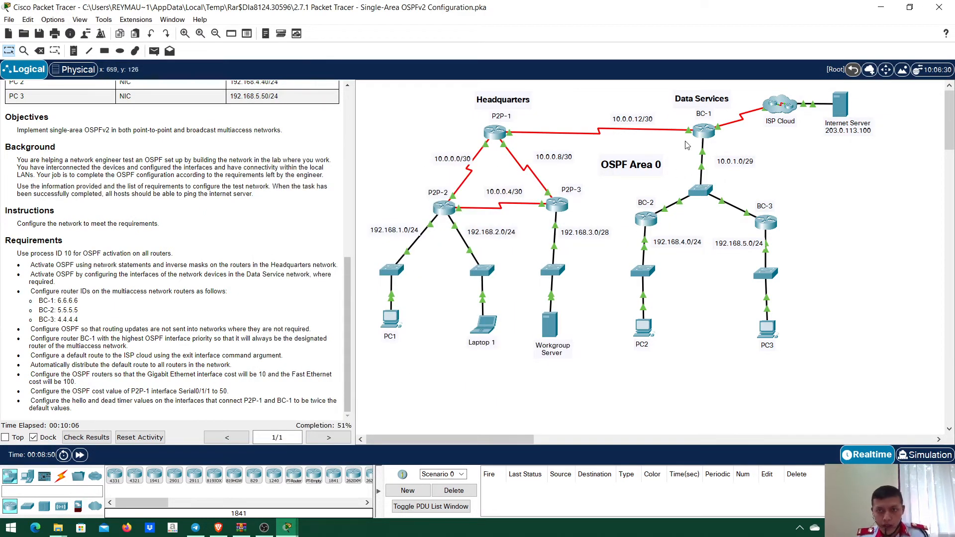
- Open BC-1's command line, exit to global configuration mode and re-enter router configuration mode for OSPF process 10
click(703, 132)
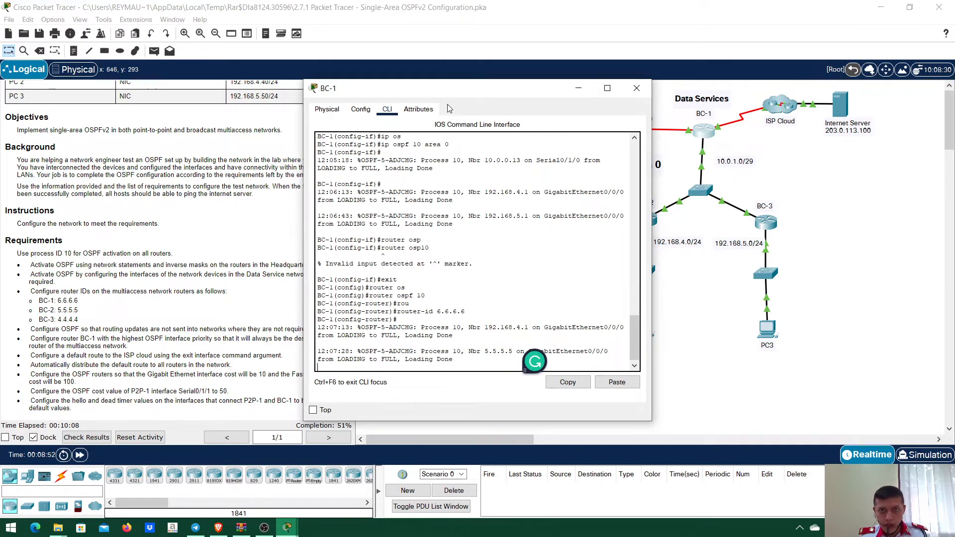
drag(446, 91, 586, 104)
click(642, 317)
key(Return)
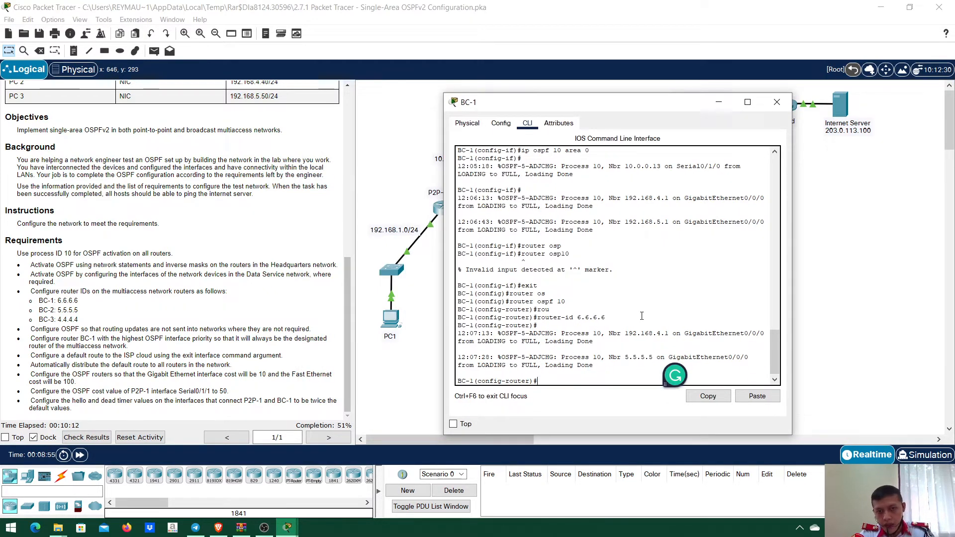
text(exit)
key(Return)
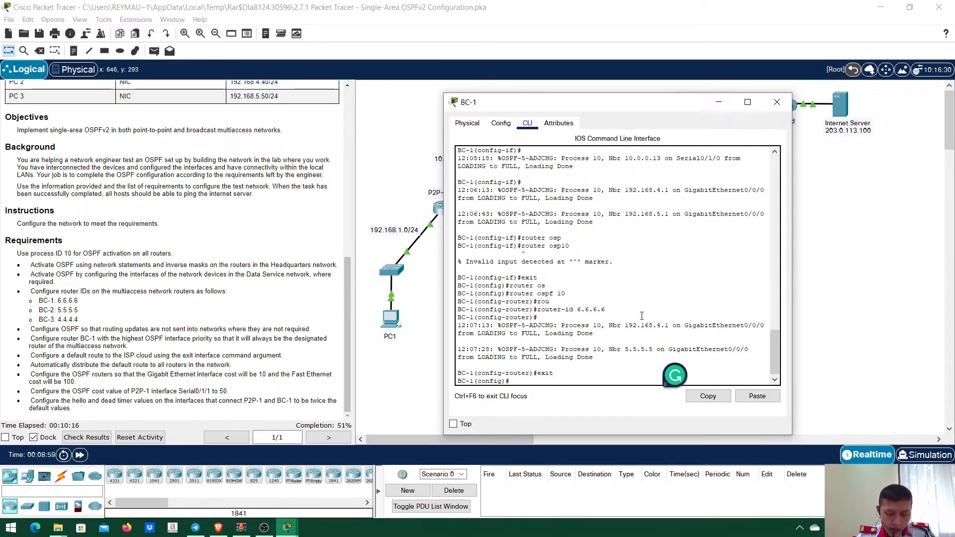
text(oute)
key(Tab)
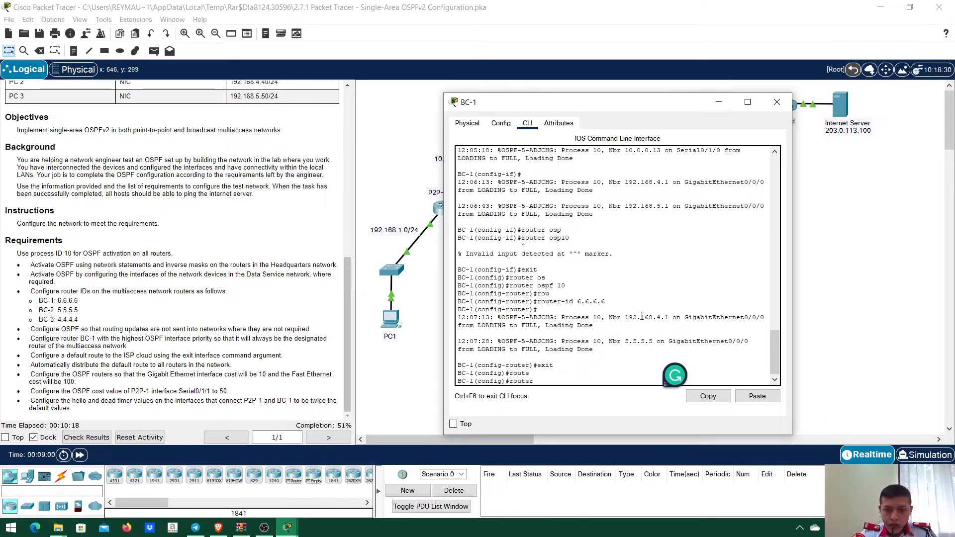
text(os)
key(Tab)
text(10)
key(Return)
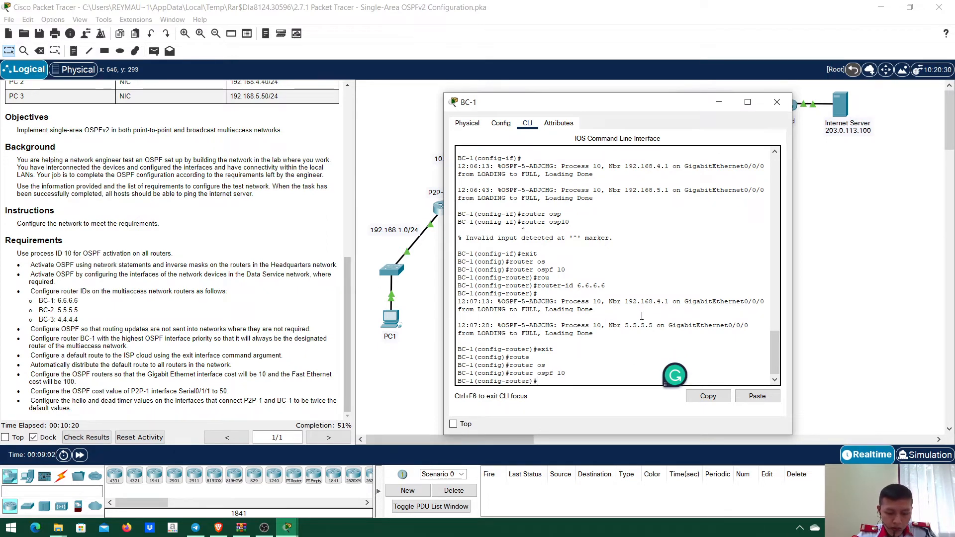
- Make BC-1's s0/1/1 interface passive for OSPF process 10 and dismiss the router's window
text(pass)
key(Tab)
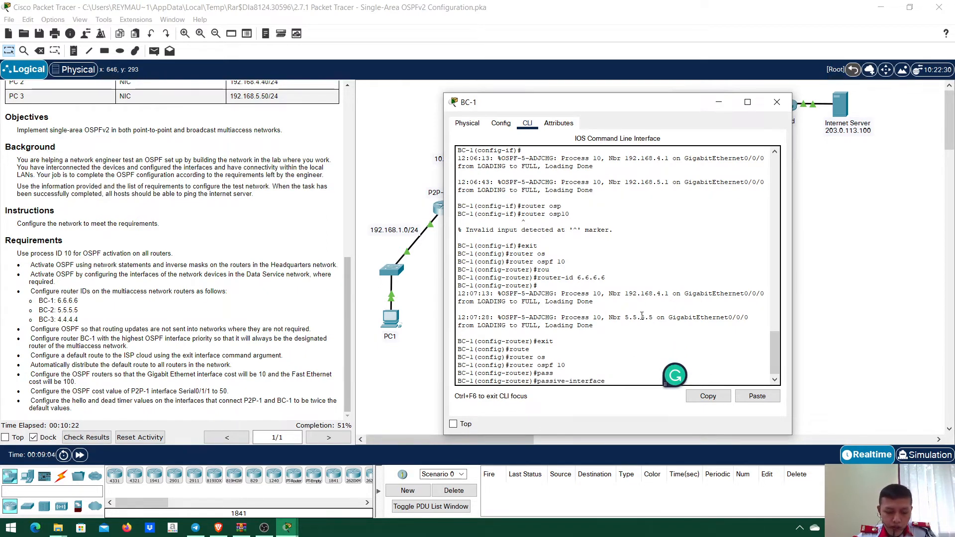
text(s0/1/1)
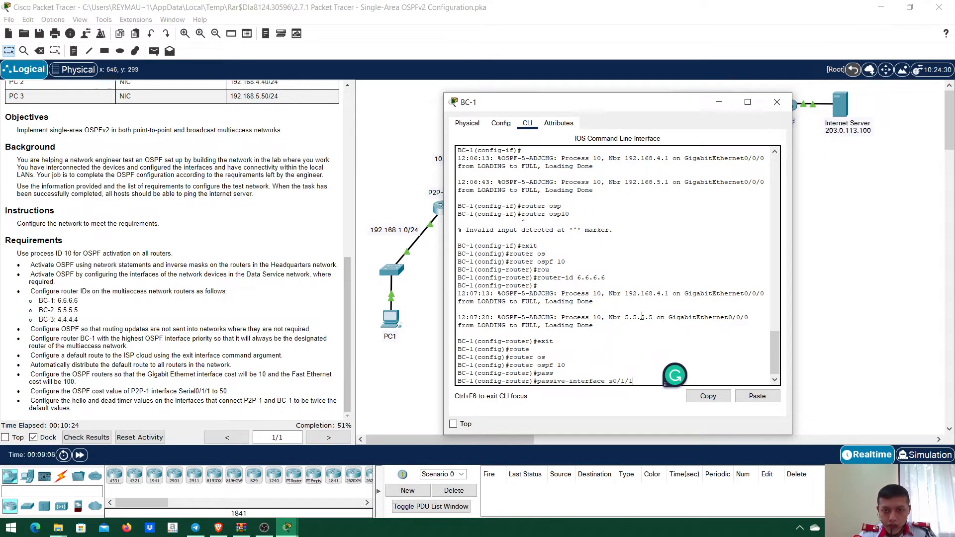
key(Return)
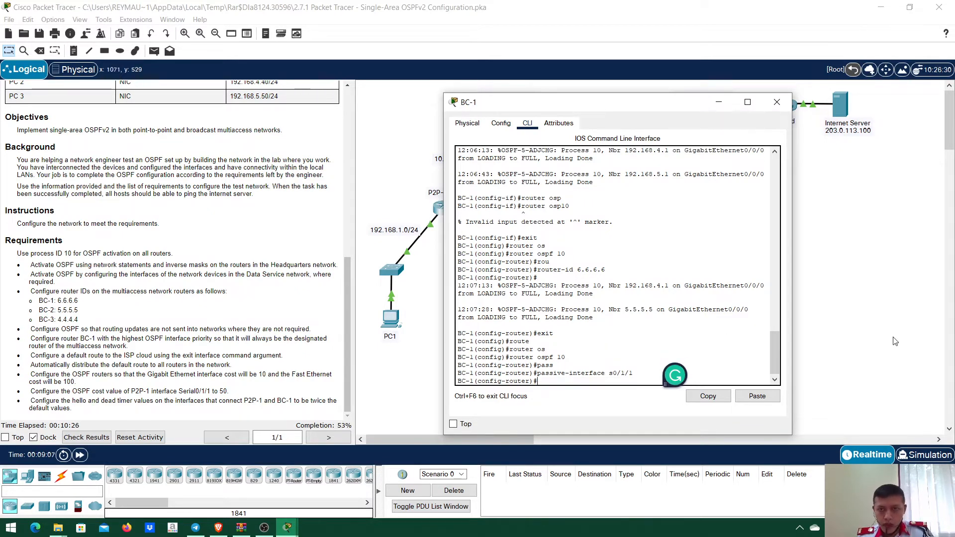
click(867, 219)
- Open BC-2's command line, exit to global configuration mode and re-enter router configuration mode for OSPF process 10
click(651, 224)
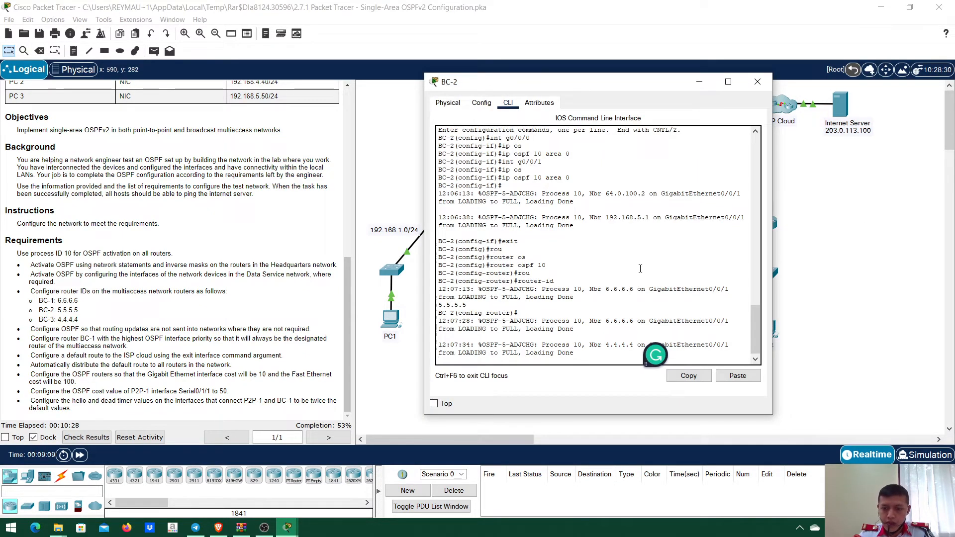
text(exit)
key(Return)
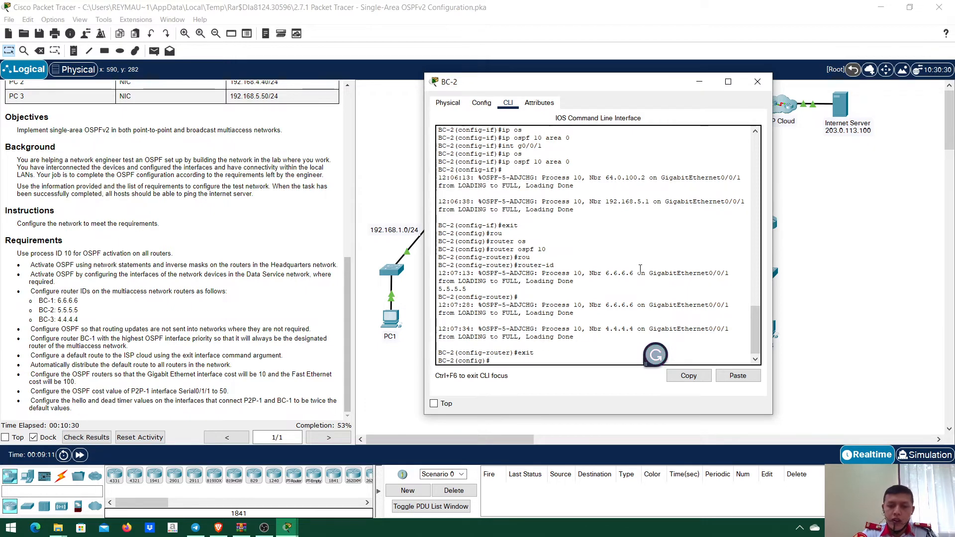
text(rou)
key(Tab)
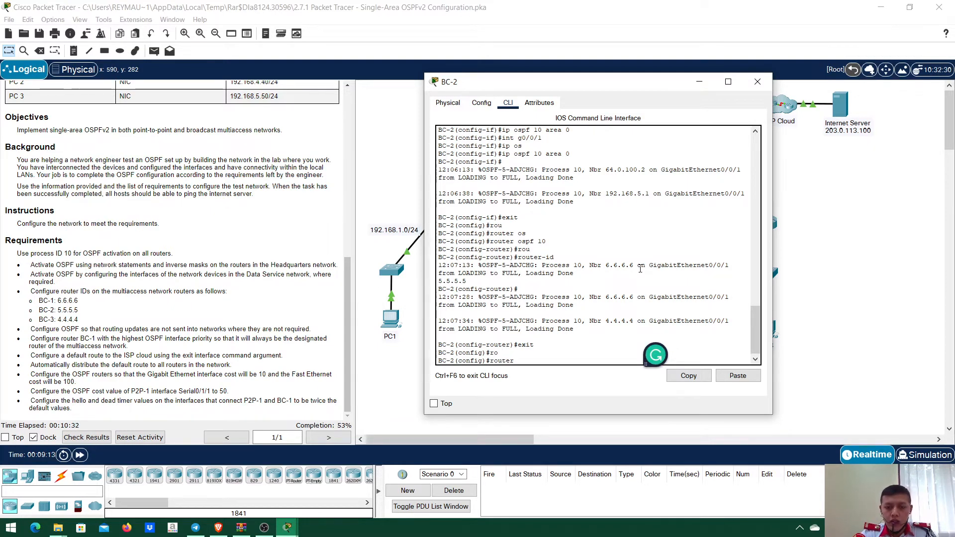
text(os)
key(Tab)
text(10)
key(Return)
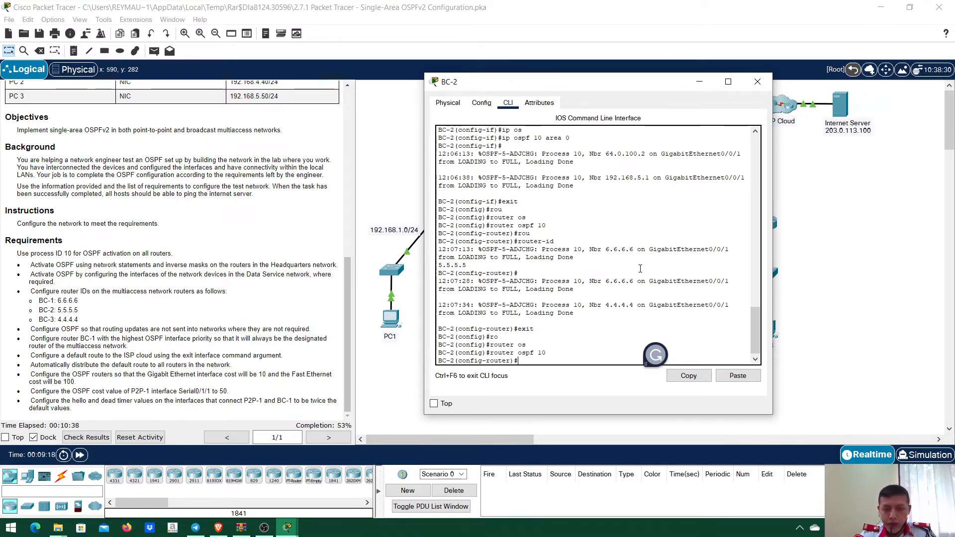
- Make BC-2's g0/0/0 interface passive for OSPF process 10 and dismiss the router's window
text(pass)
key(Tab)
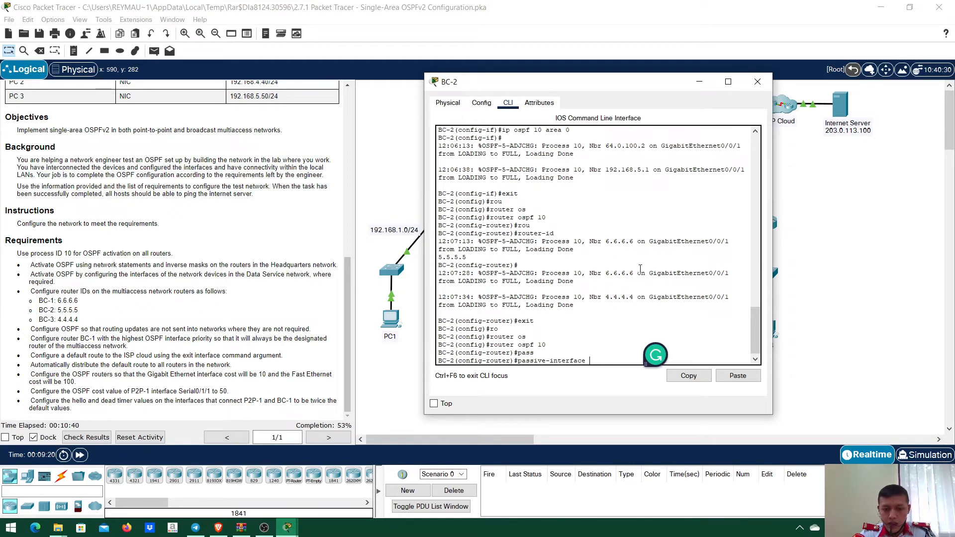
text(g0/)
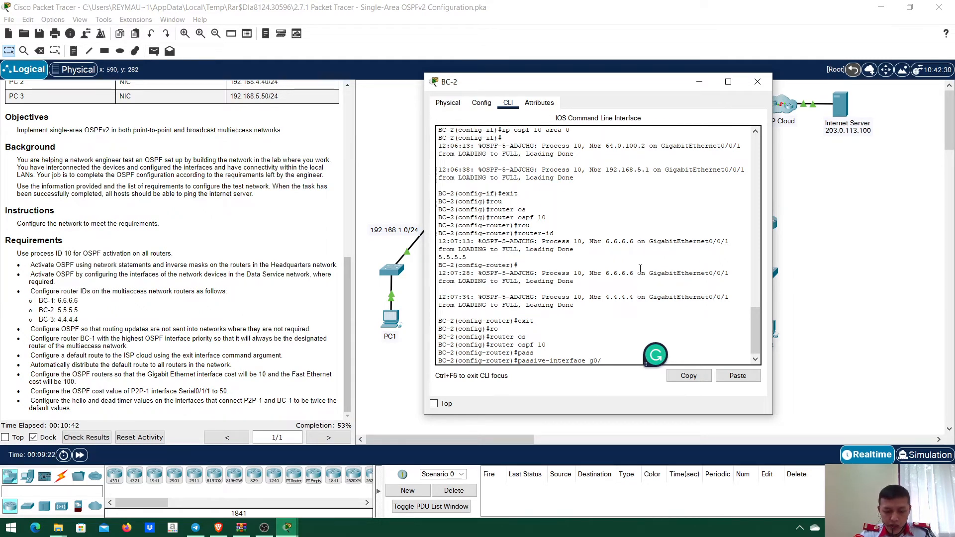
text(0/0)
key(Return)
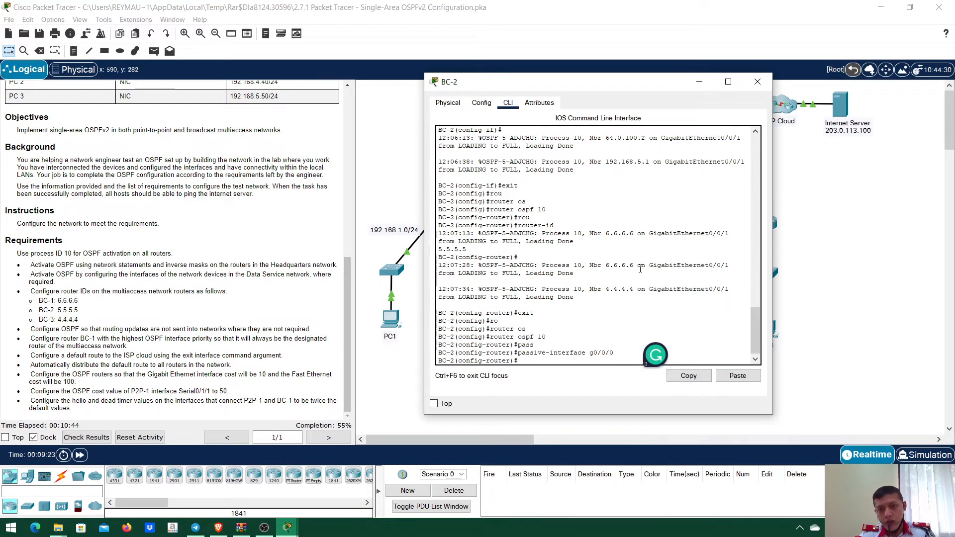
click(778, 236)
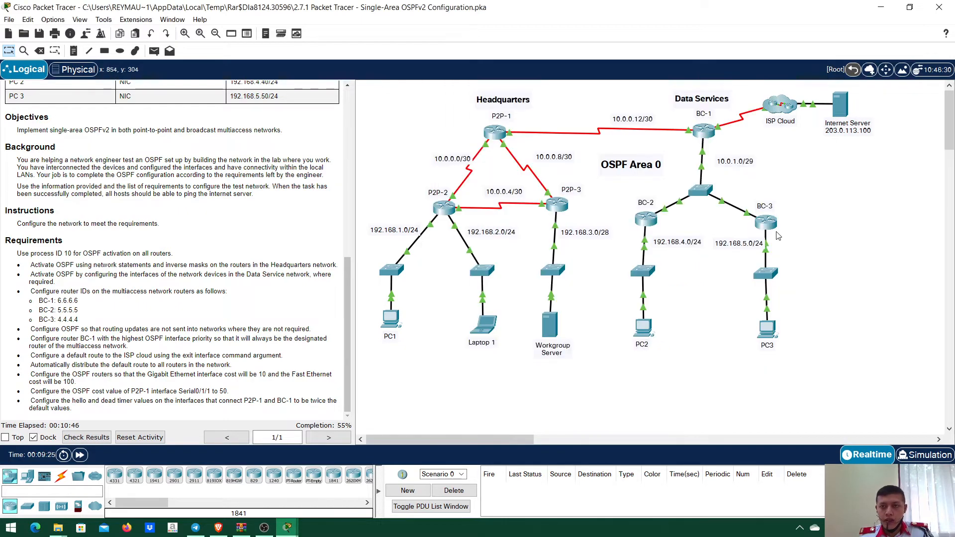
- Open BC-3's command line, exit to global configuration mode and re-enter router configuration mode for OSPF process 10
click(768, 224)
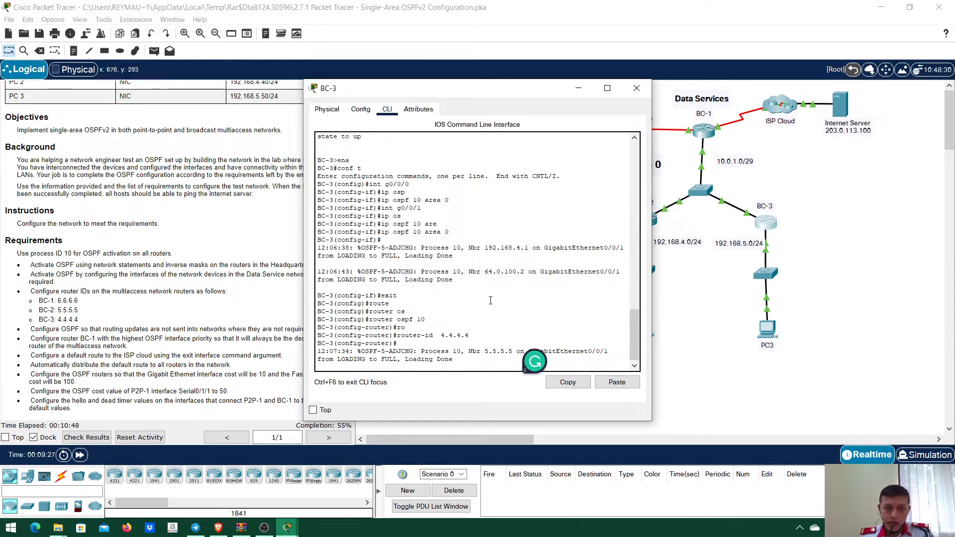
key(Return)
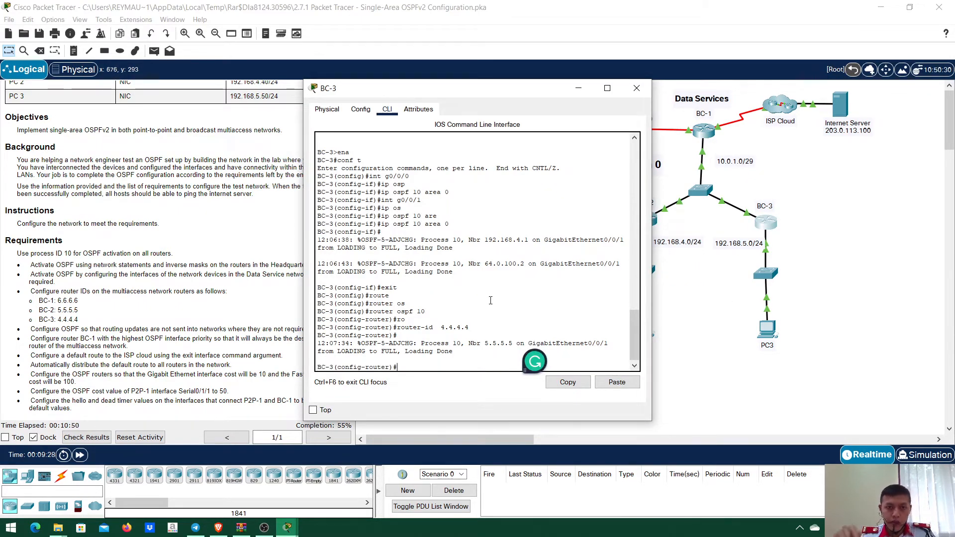
text(exit)
key(Return)
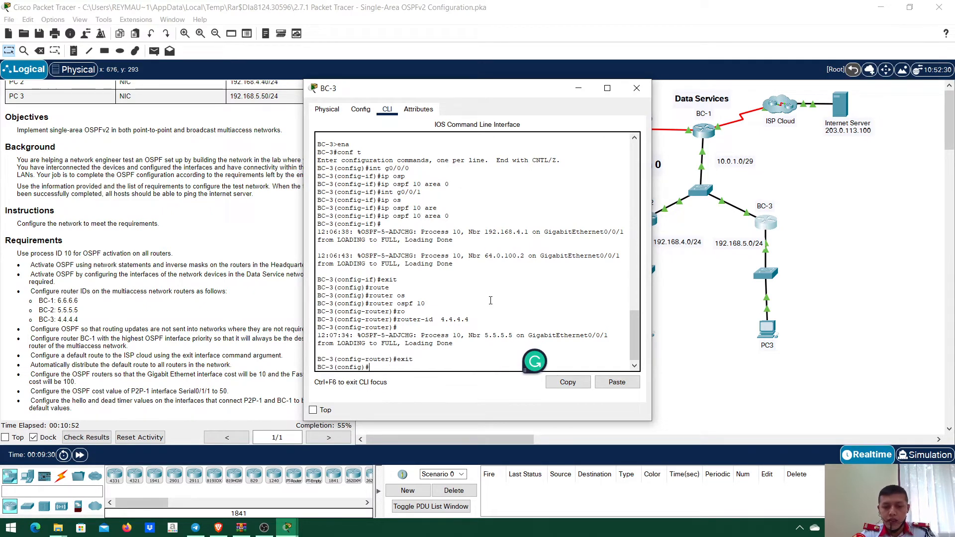
text(router os)
key(Tab)
text(10)
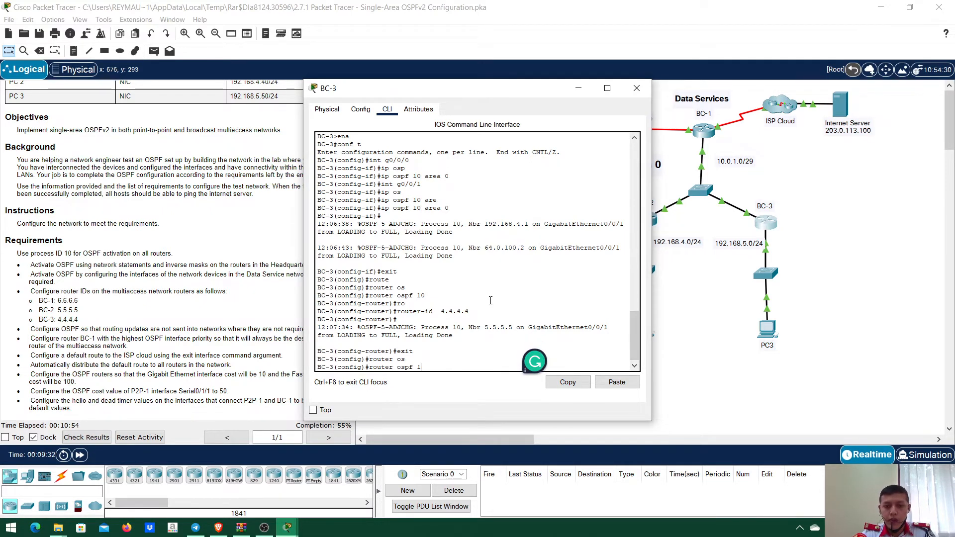
key(Return)
- Make BC-3's g0/0/0 interface passive for OSPF process 10 and dismiss the router's window
text(pass)
key(Tab)
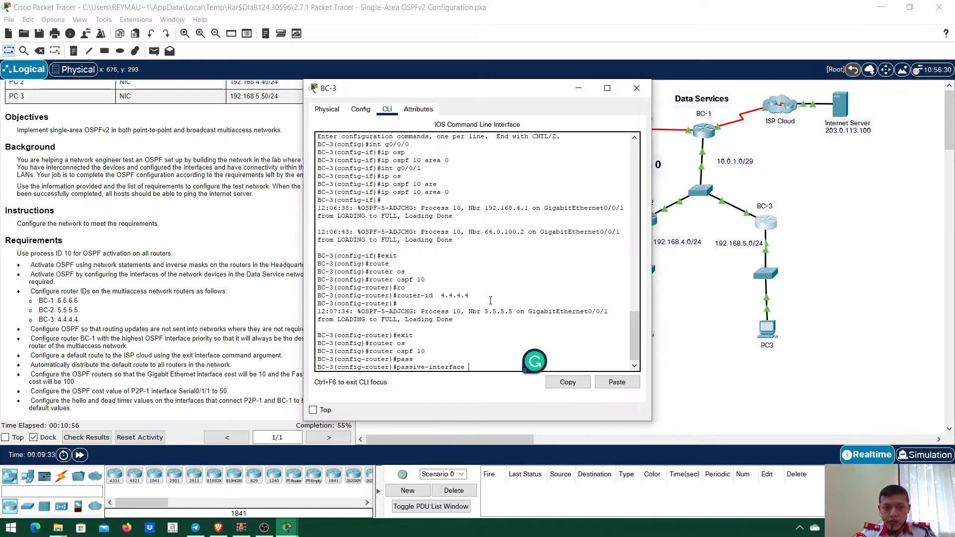
text(g0/0/)
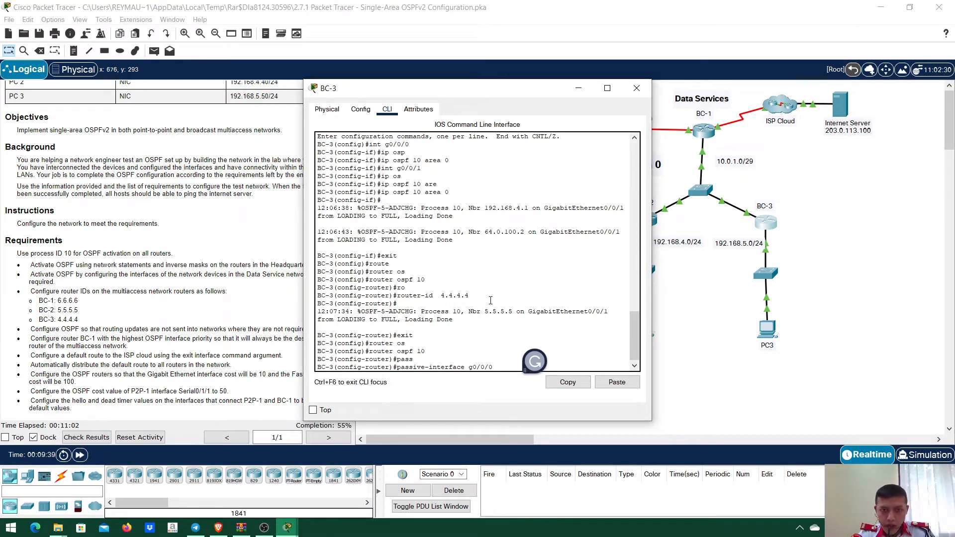
text(0)
key(Return)
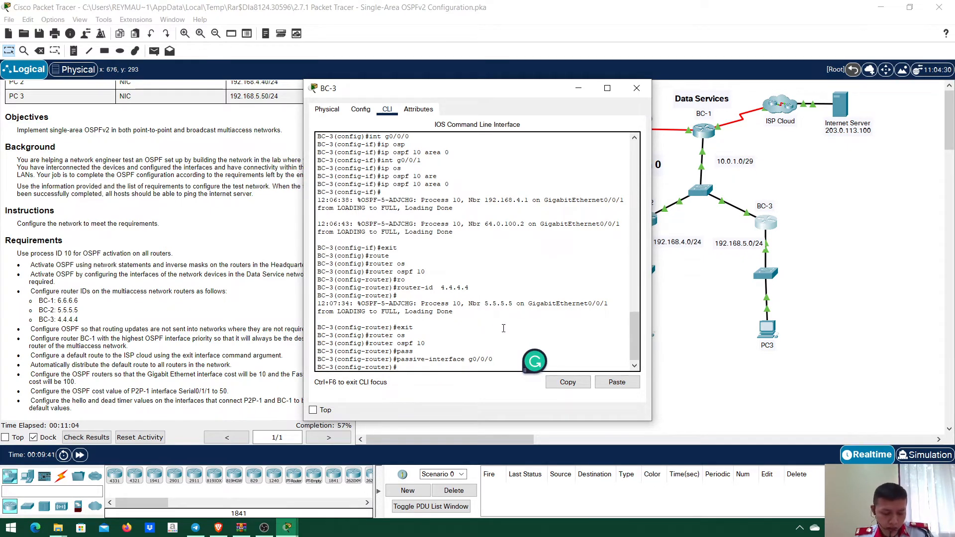
click(735, 380)
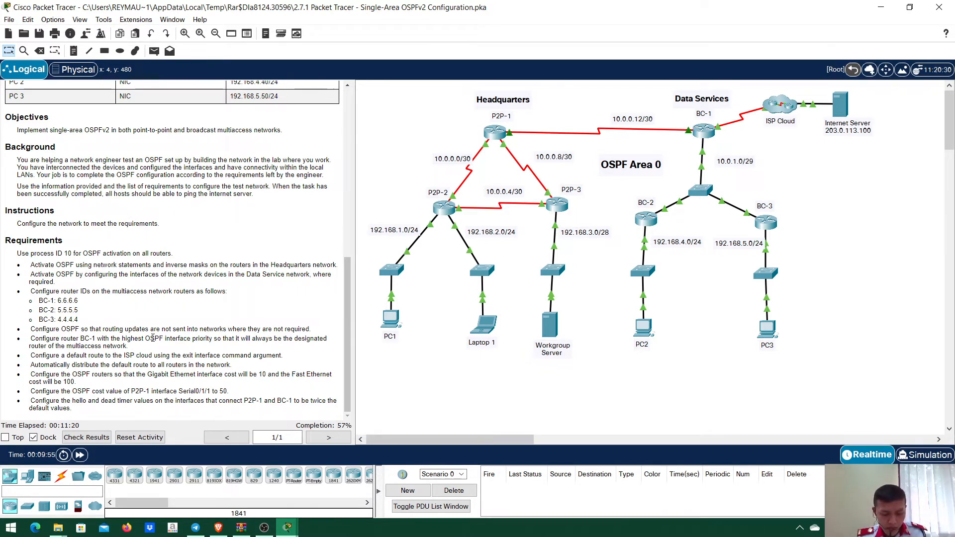
- Reopen BC-1's command line, exit to global configuration mode and enter interface configuration mode for g0/0/0
click(710, 131)
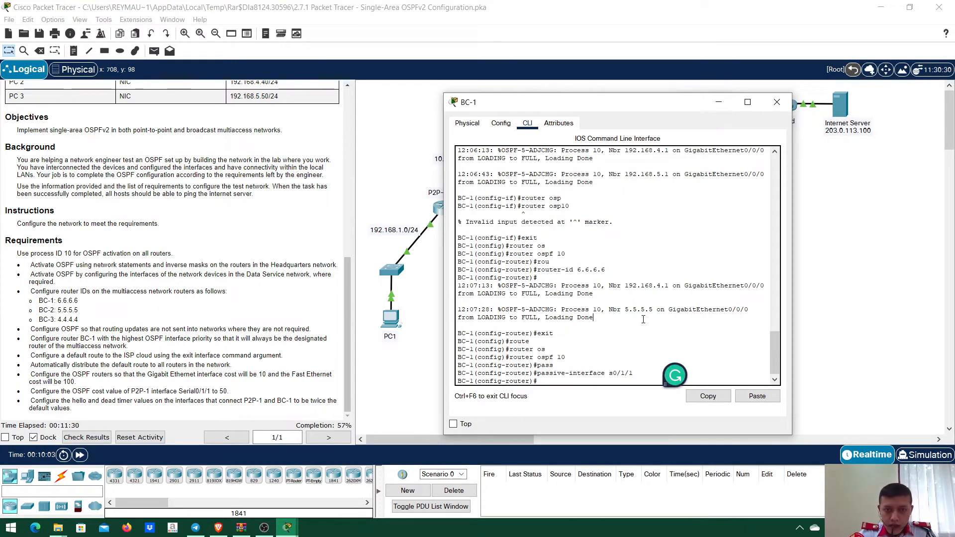
key(Return)
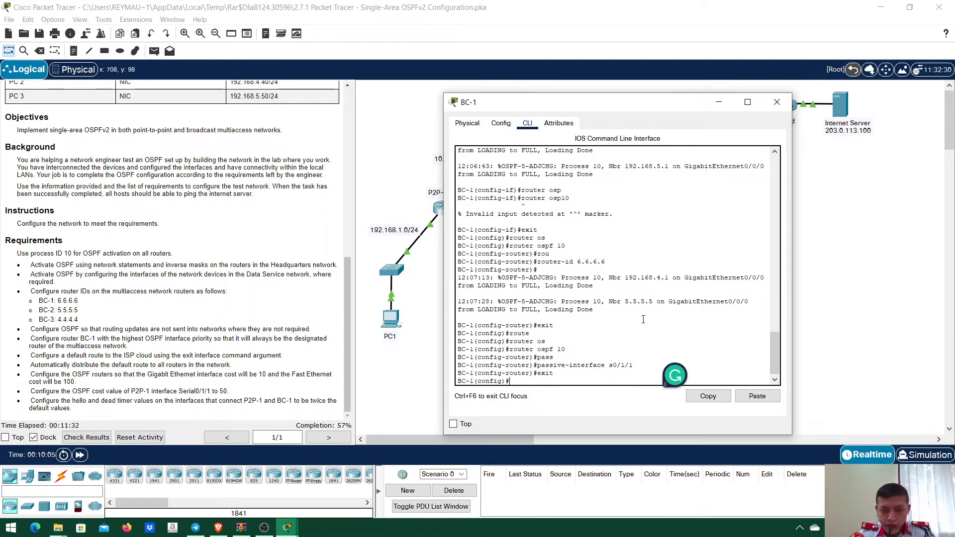
text(int)
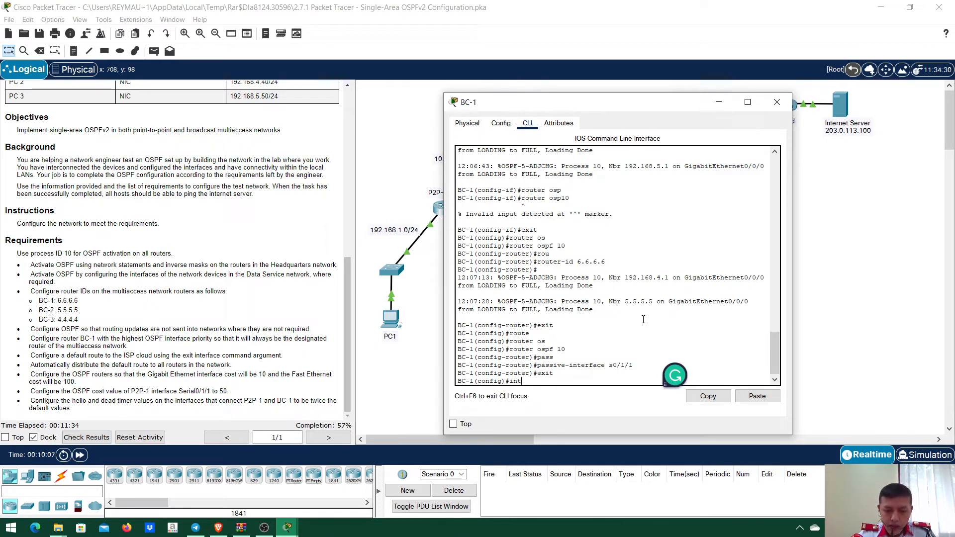
text( g0/0/0)
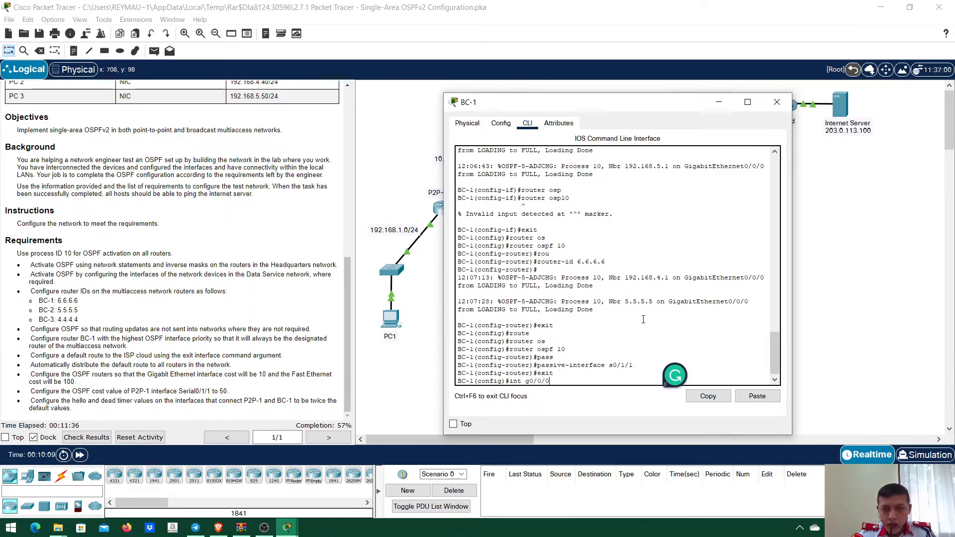
key(Return)
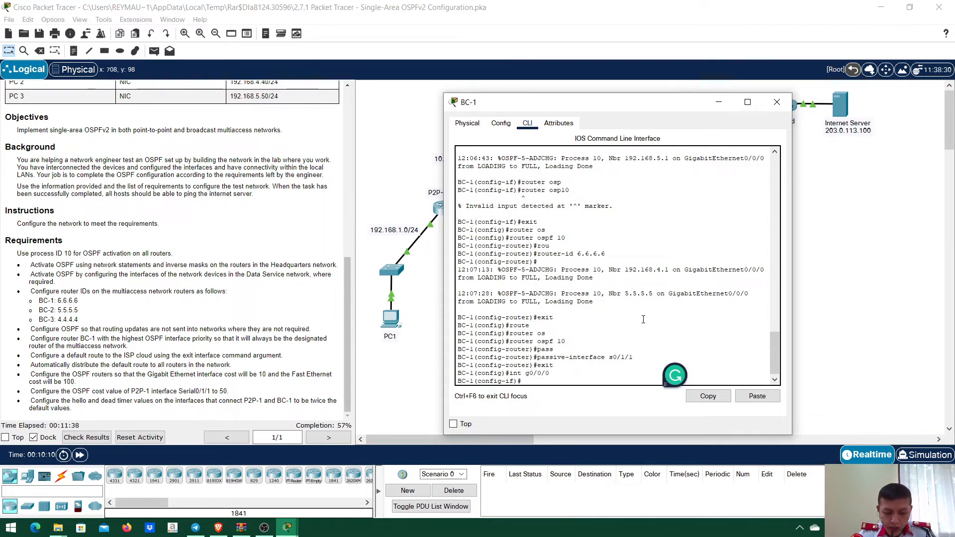
- Set the OSPF priority of BC-1's g0/0/0 interface to 255
text(ip os)
key(Tab)
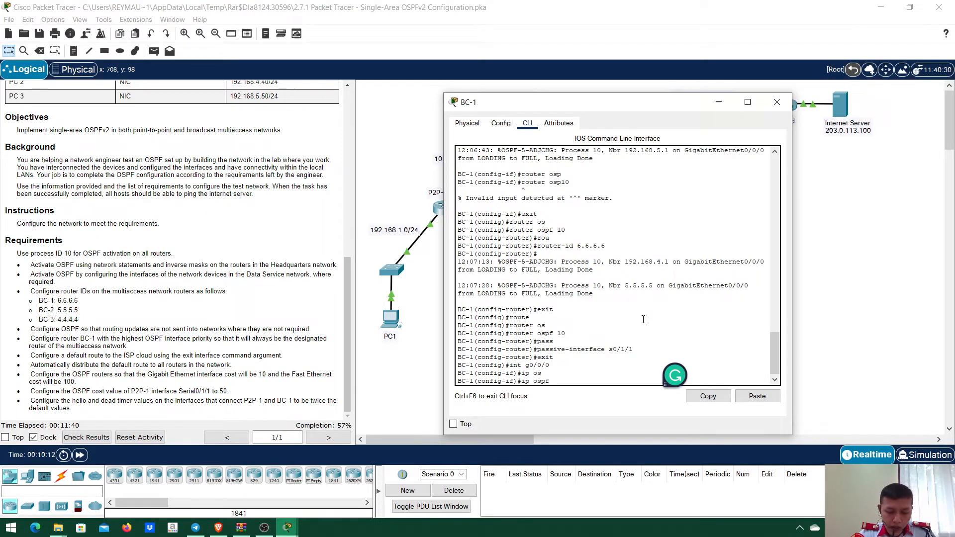
text(p)
key(Tab)
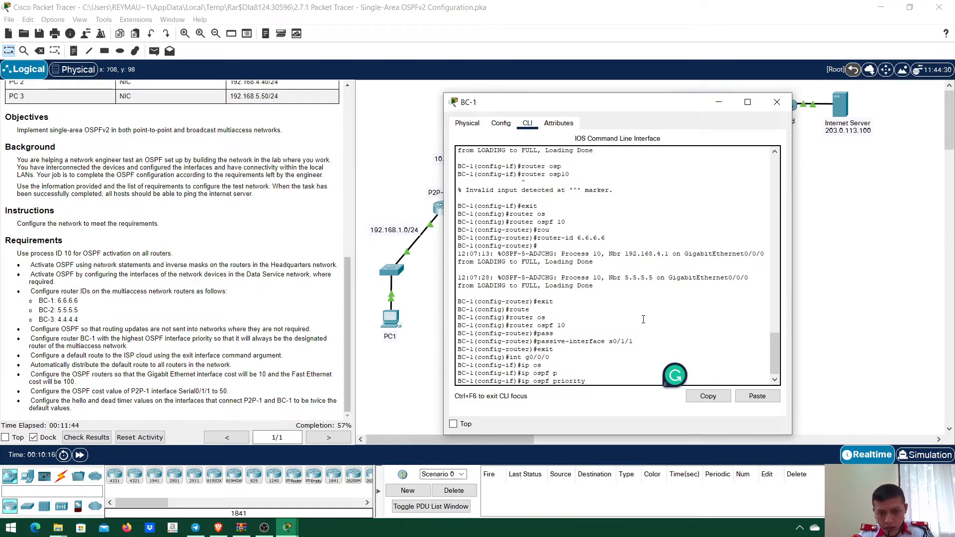
text(255)
key(Return)
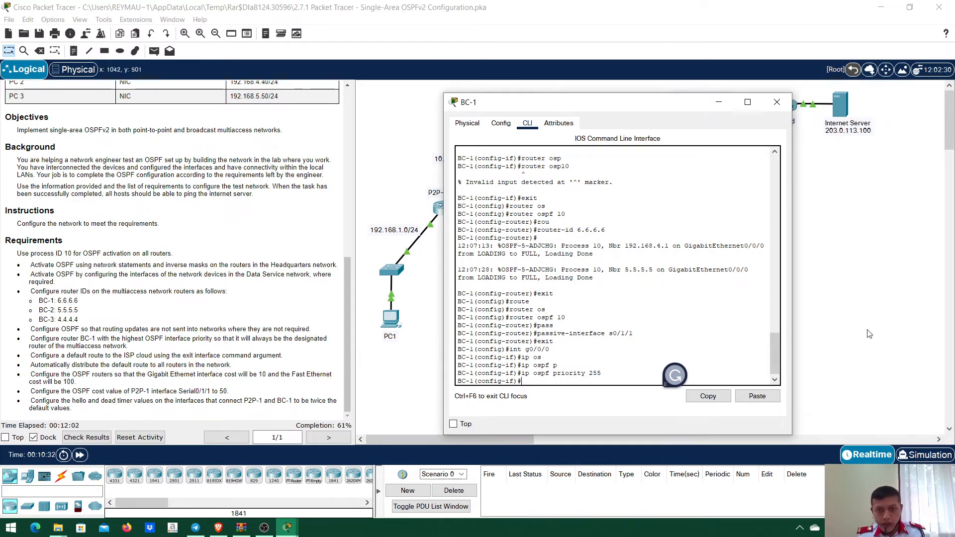
- Return BC-1 to global configuration mode and add the default route 0.0.0.0 0.0.0.0 with exit interface s0/1/1
text(exit)
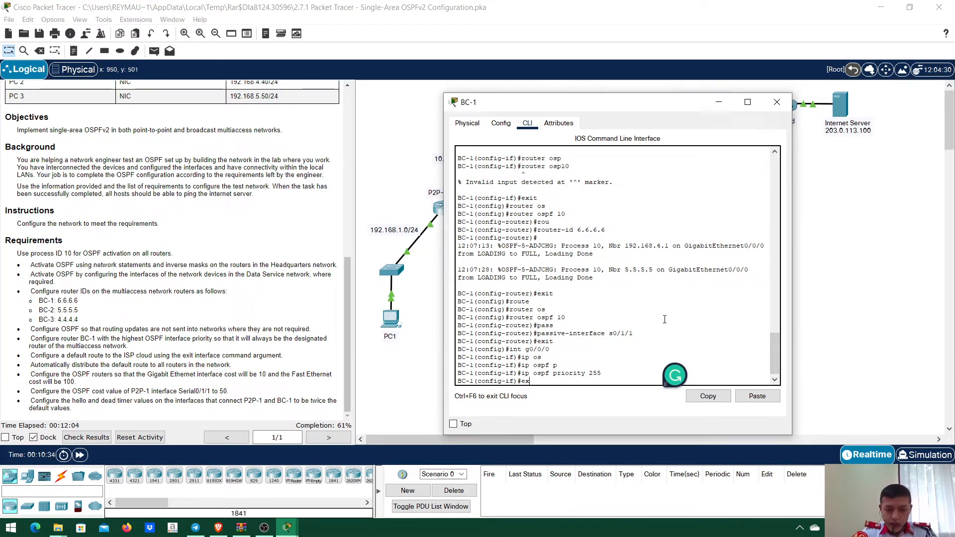
key(Return)
text(ip ro)
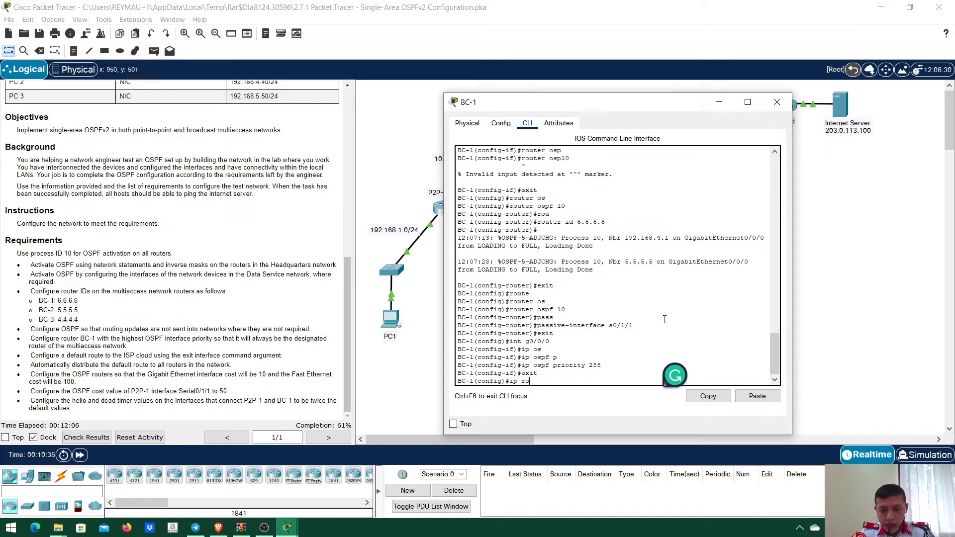
text(ute)
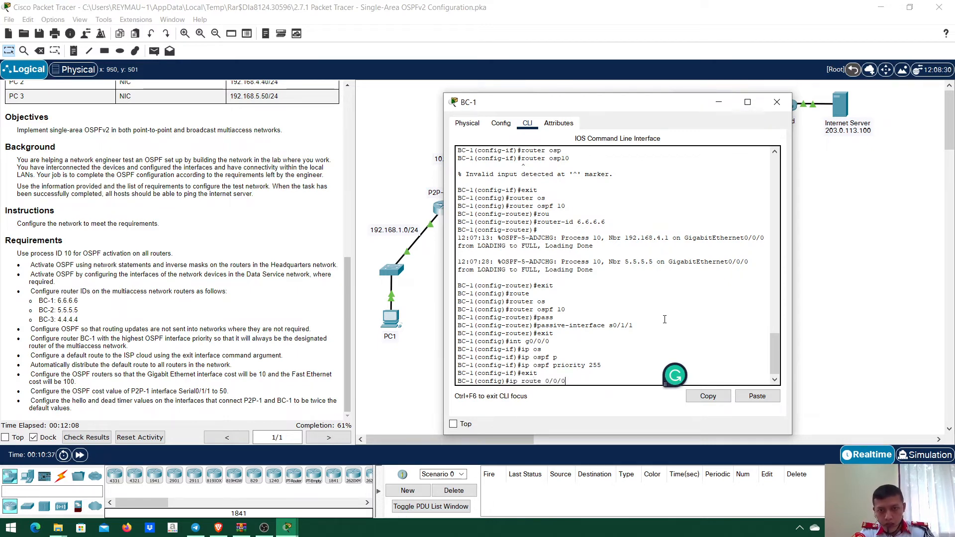
text( 0/0/0)
key(BackSpace)
key(BackSpace)
key(BackSpace)
text(.0.0.)
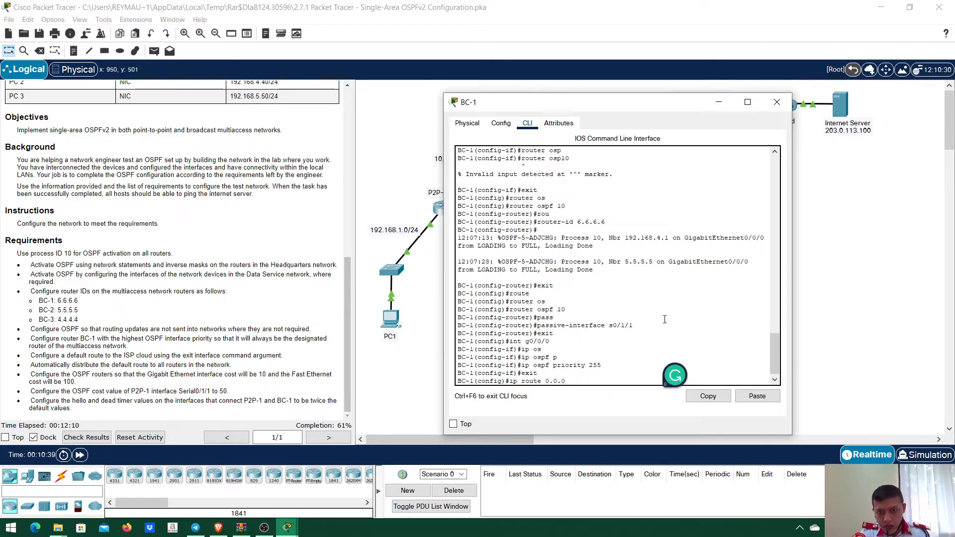
text(0 0)
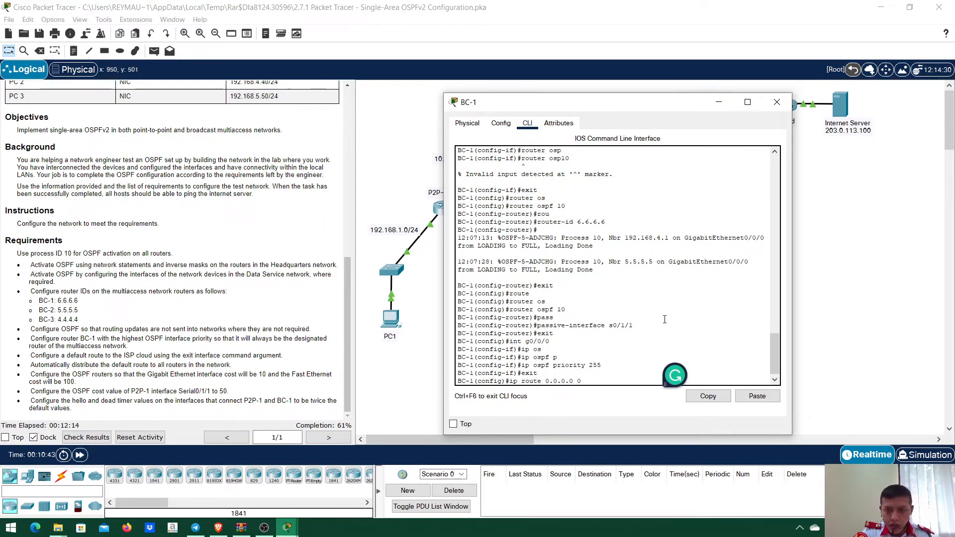
text(.0.0.0 s)
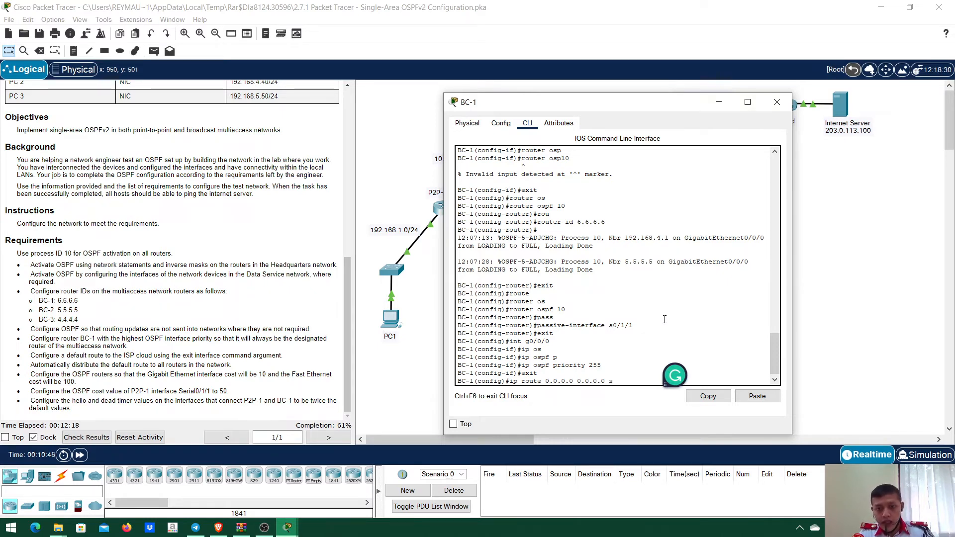
drag(640, 103, 429, 99)
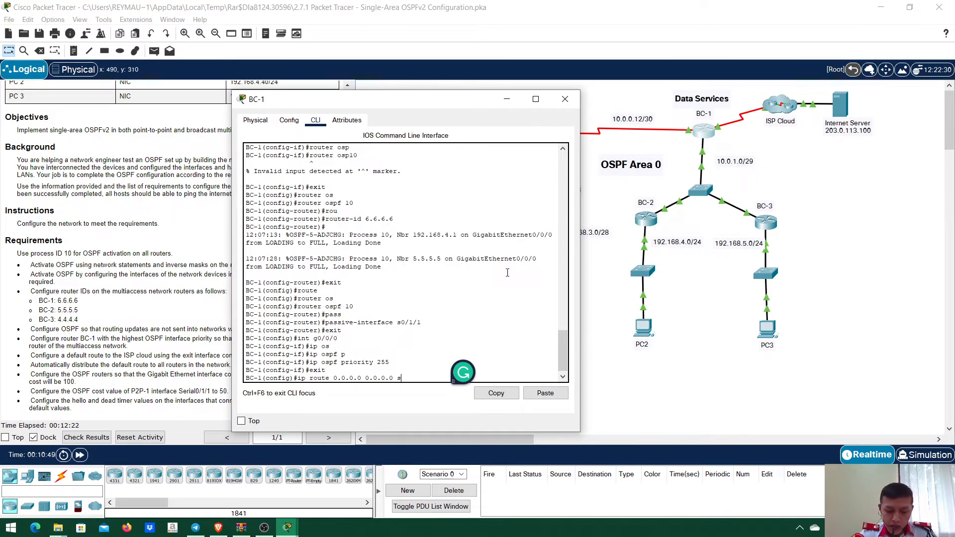
text(0/1/1)
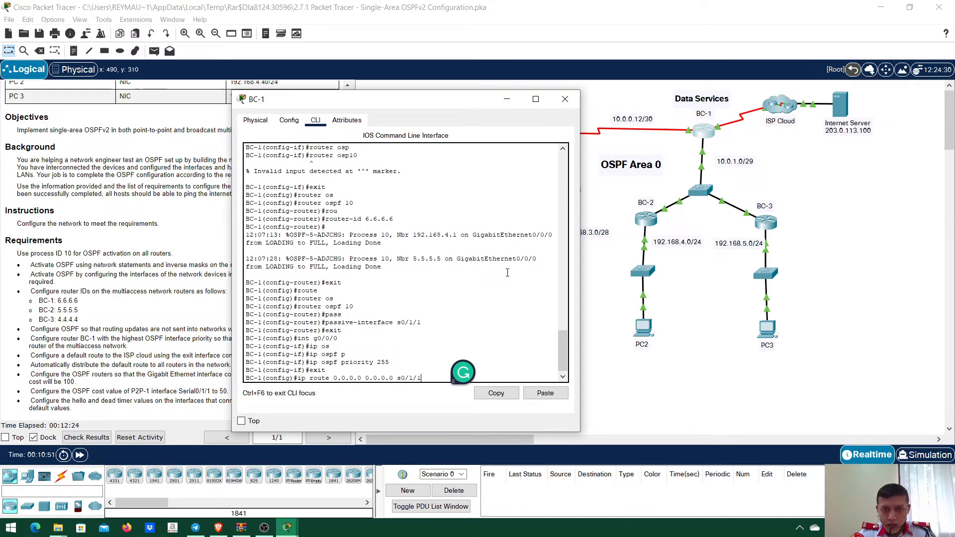
key(Return)
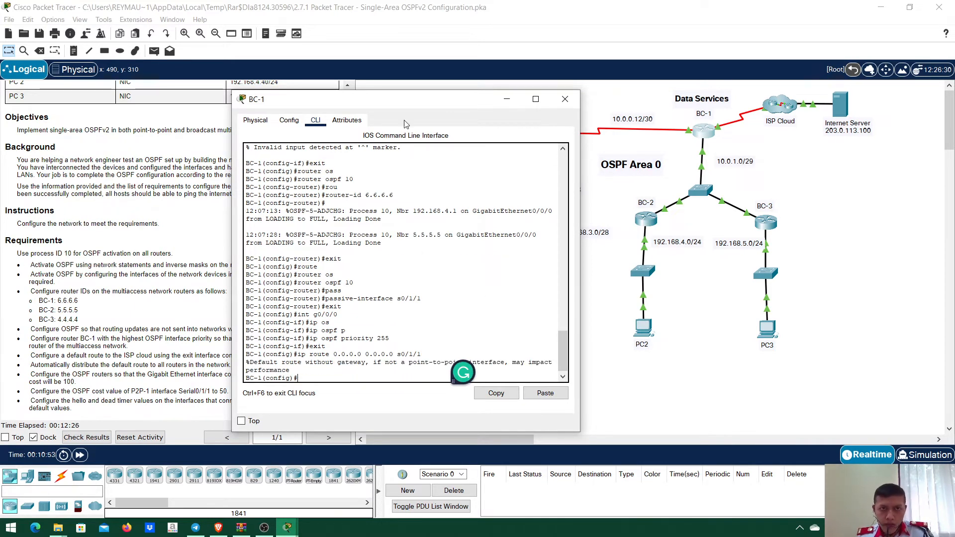
drag(400, 104, 584, 79)
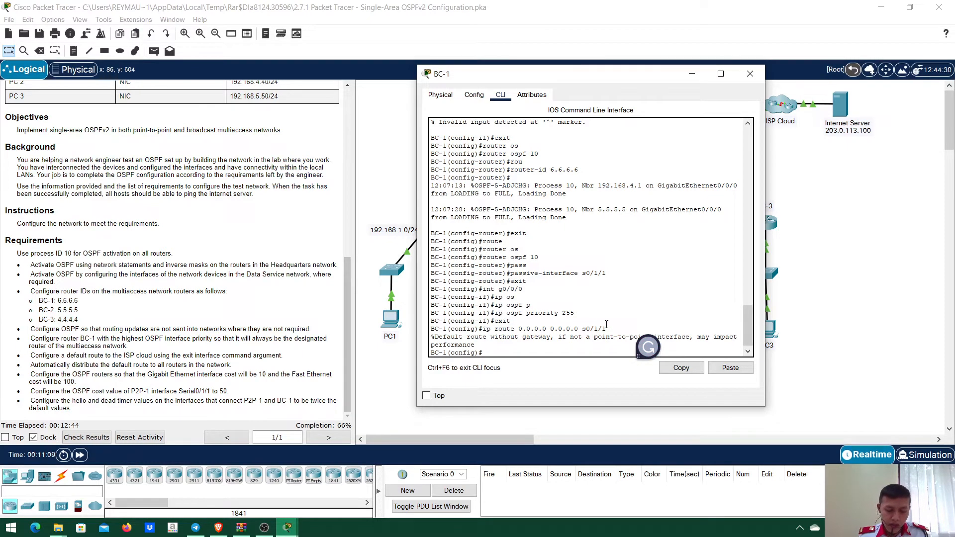
- Enter OSPF process 10 on BC-1 and distribute the default route with default-information originate
text(rout)
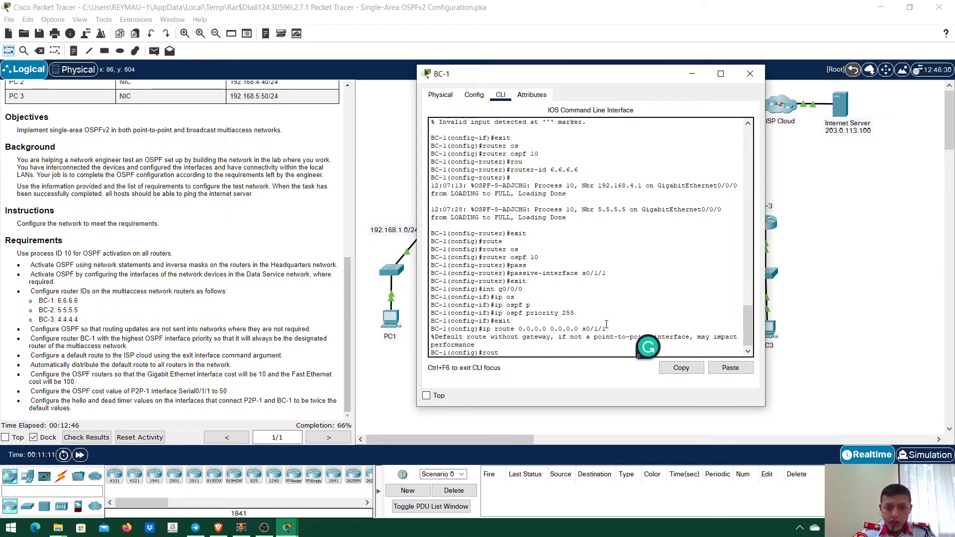
key(Tab)
text(os)
key(Tab)
text(10)
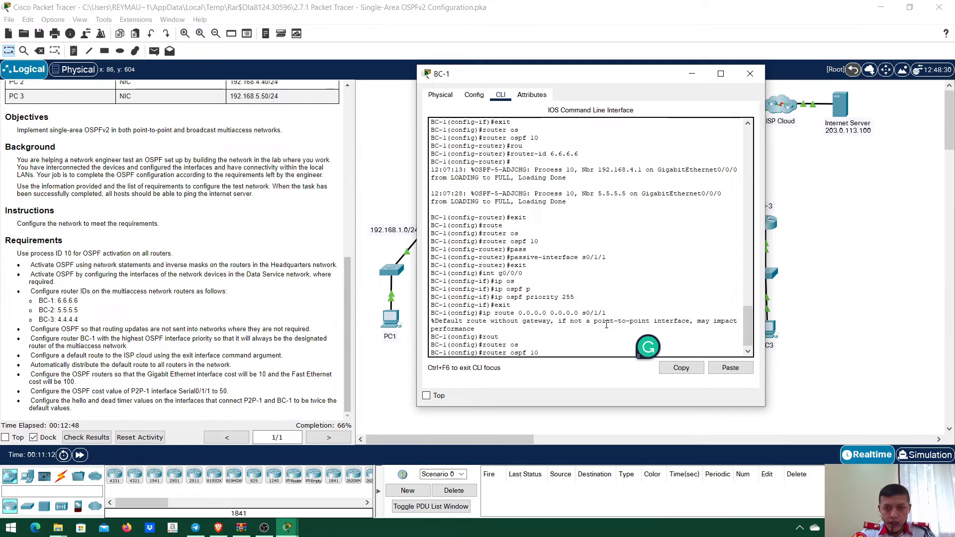
key(Return)
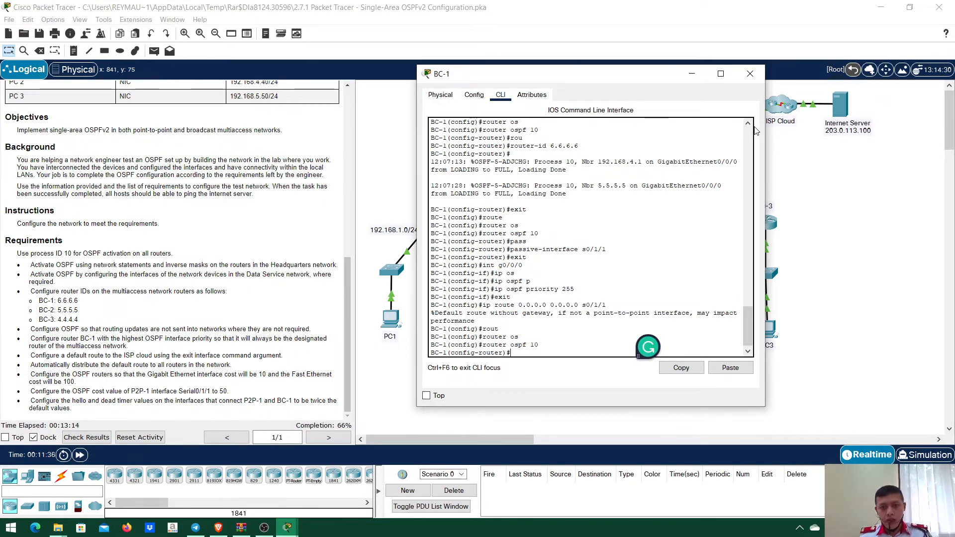
text(defa)
key(Tab)
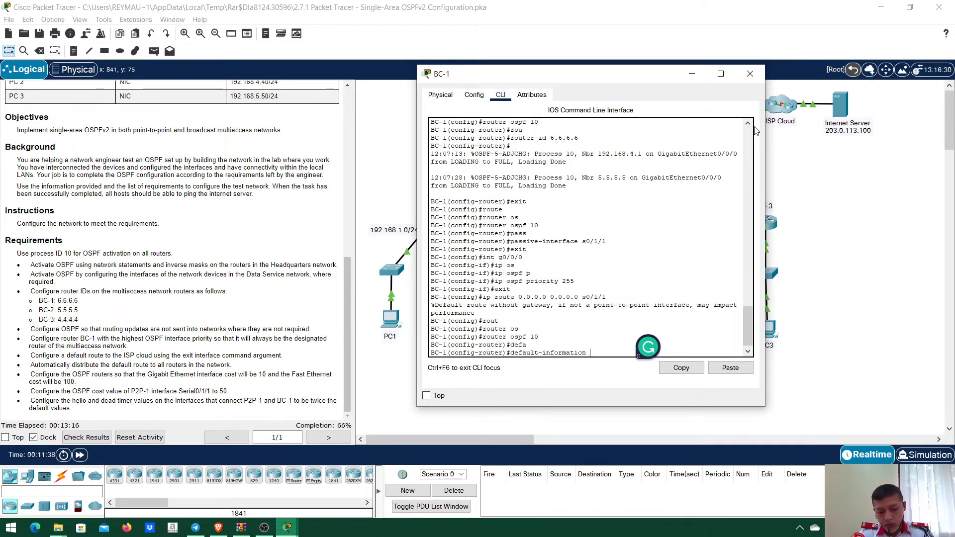
text(ori)
key(Tab)
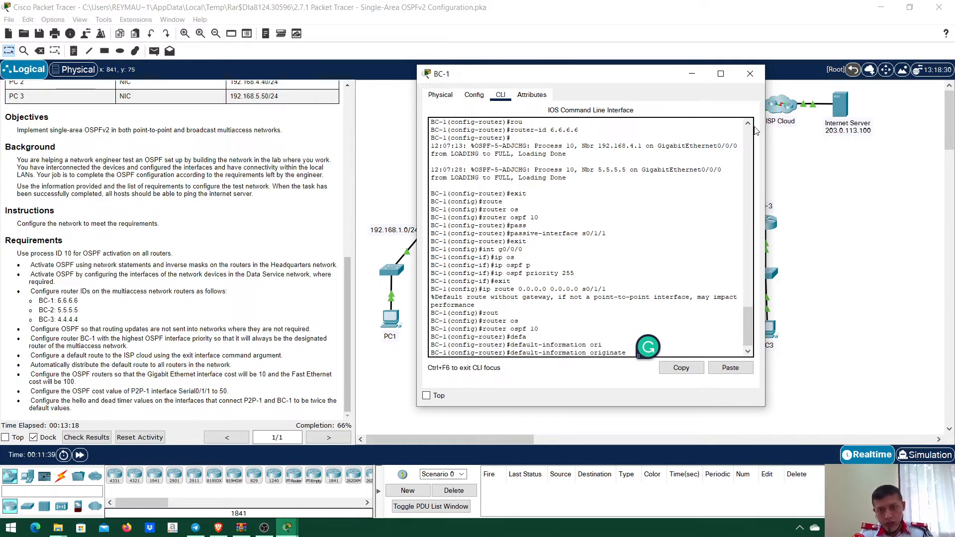
key(Return)
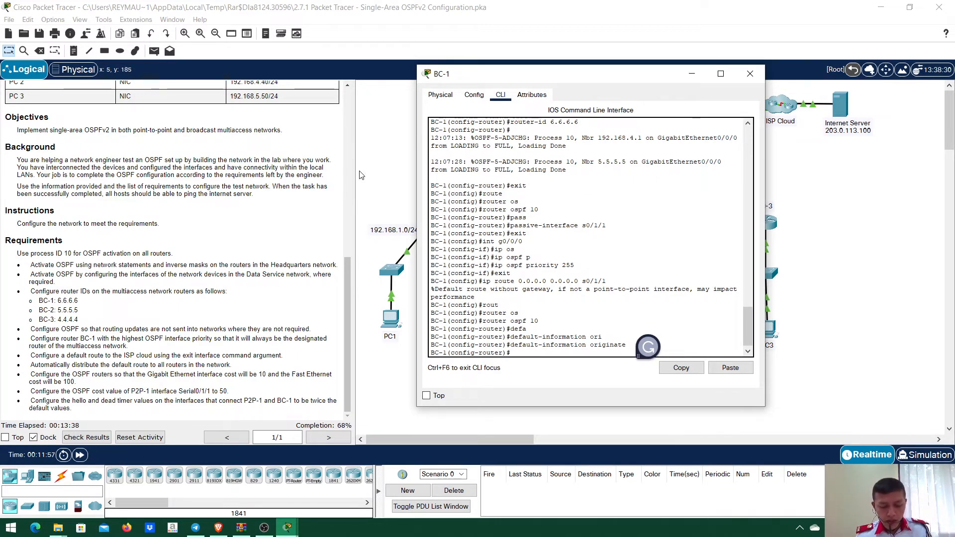
- Open P2P-1's command line, exit to global configuration mode and re-enter router configuration mode for OSPF process 10
click(811, 176)
click(494, 128)
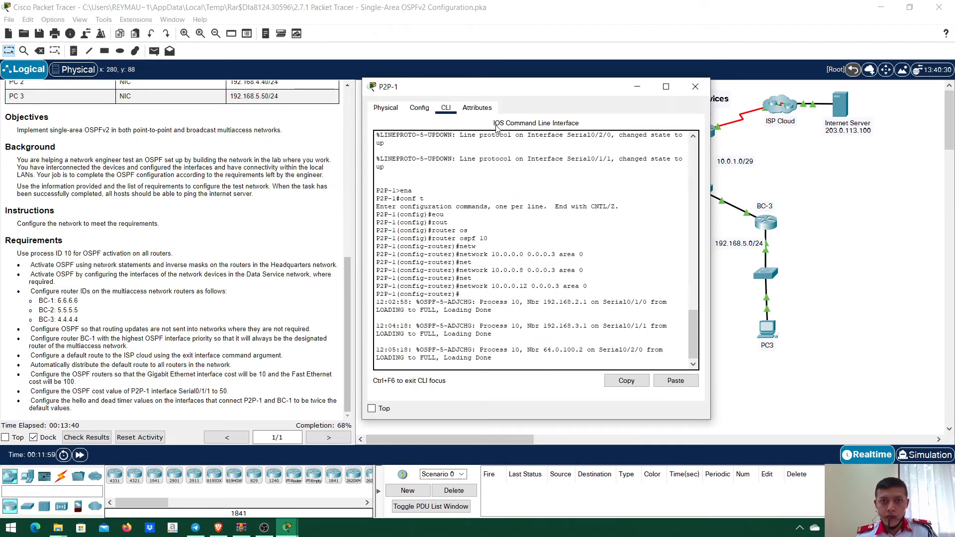
key(Return)
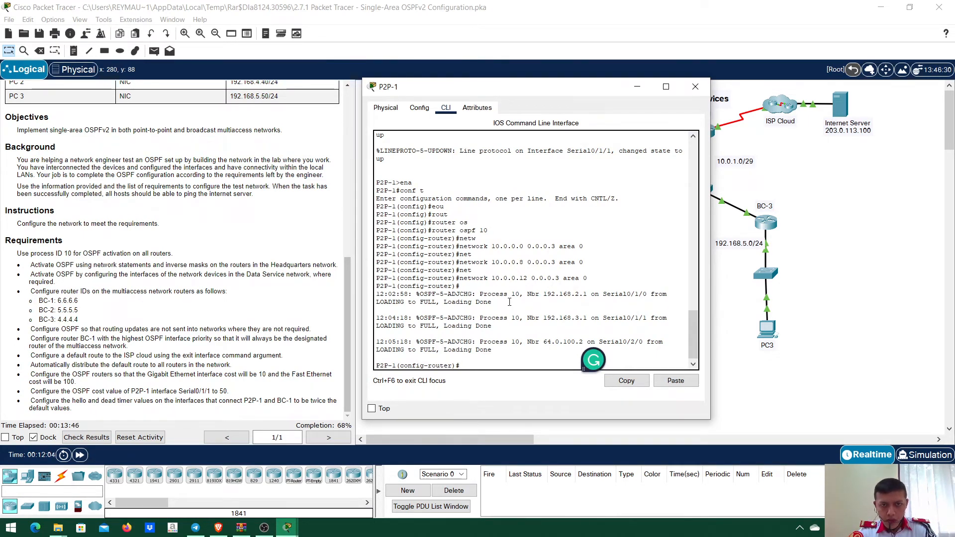
text(t)
key(Return)
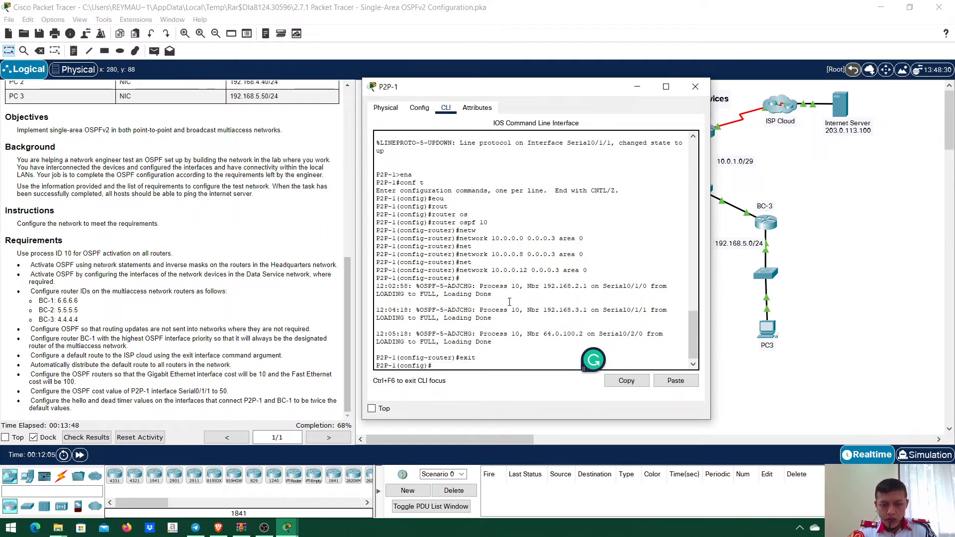
text(rout)
key(Tab)
text(er os)
key(Tab)
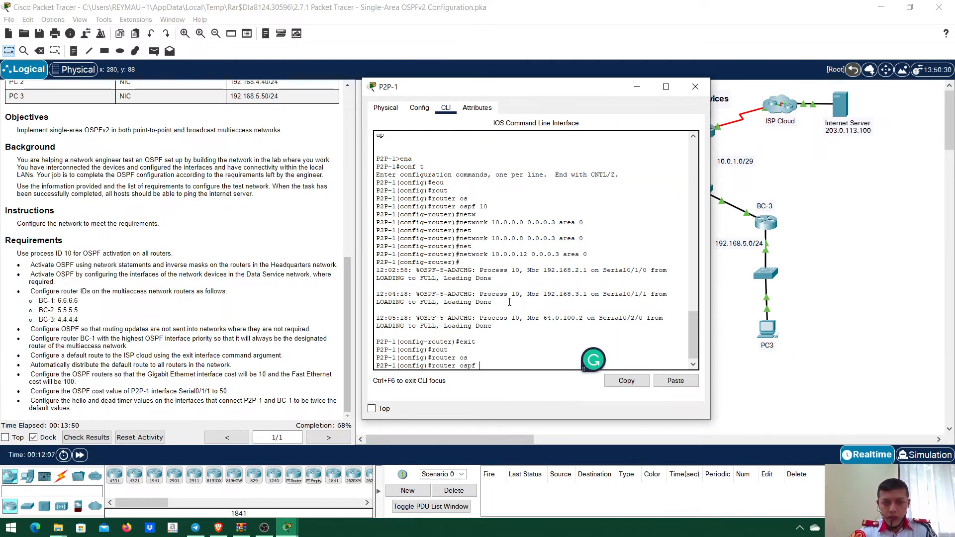
text(10)
key(Return)
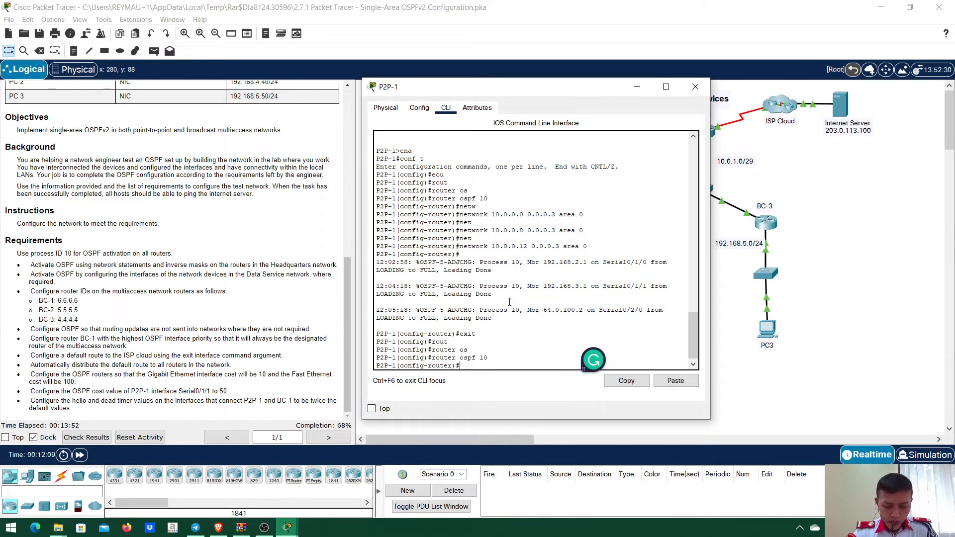
- Set P2P-1's OSPF auto-cost reference bandwidth to 1000
text(au)
key(Tab)
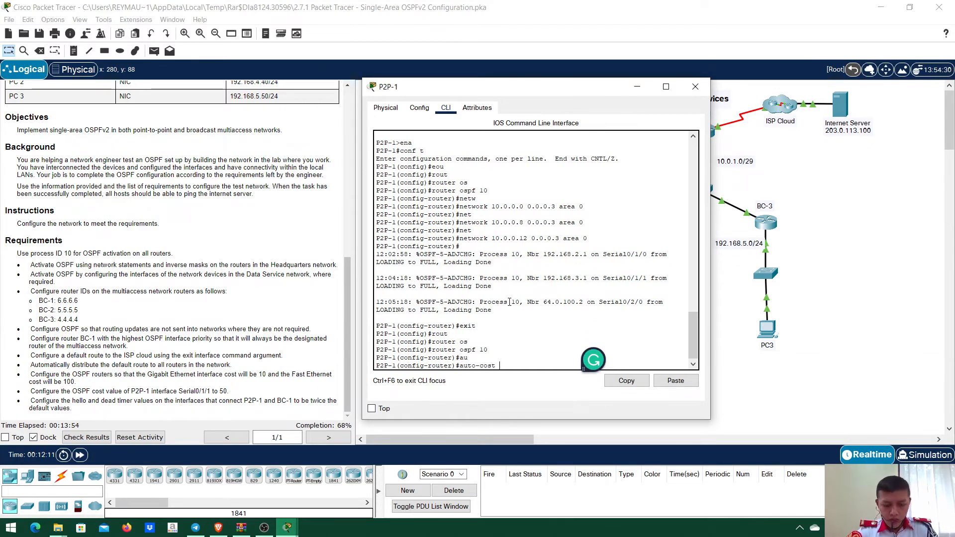
text(re)
key(Tab)
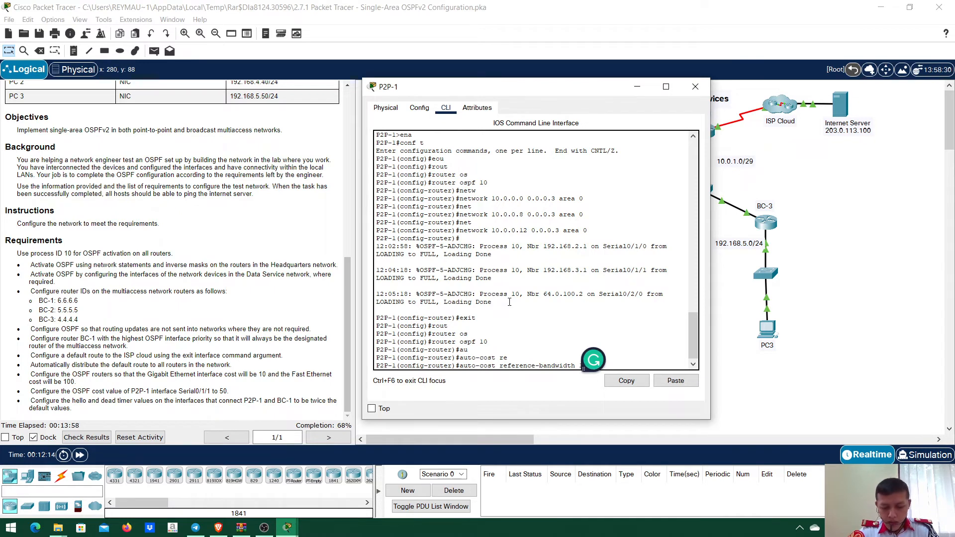
text(1000)
key(Return)
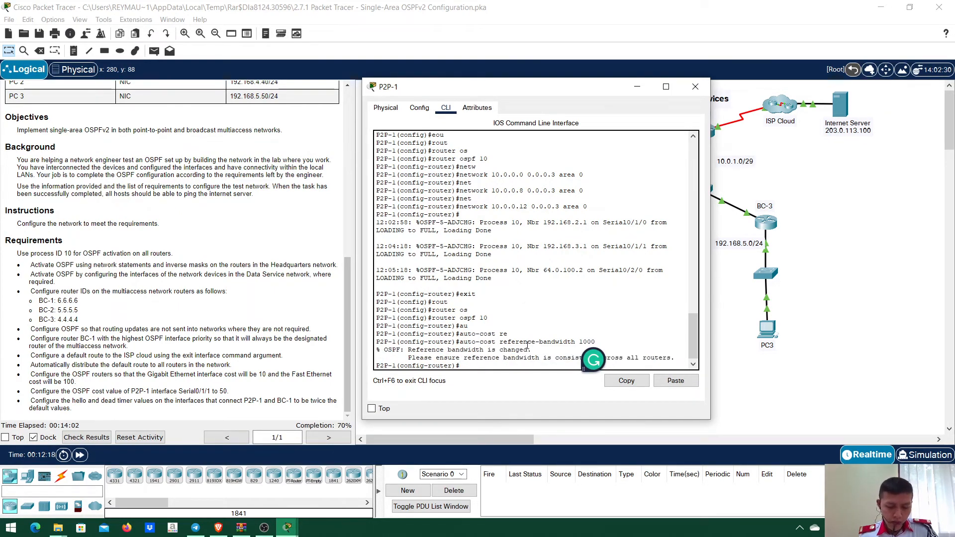
- Open P2P-2's command line and set its OSPF auto-cost reference bandwidth to 1000
click(737, 398)
click(444, 208)
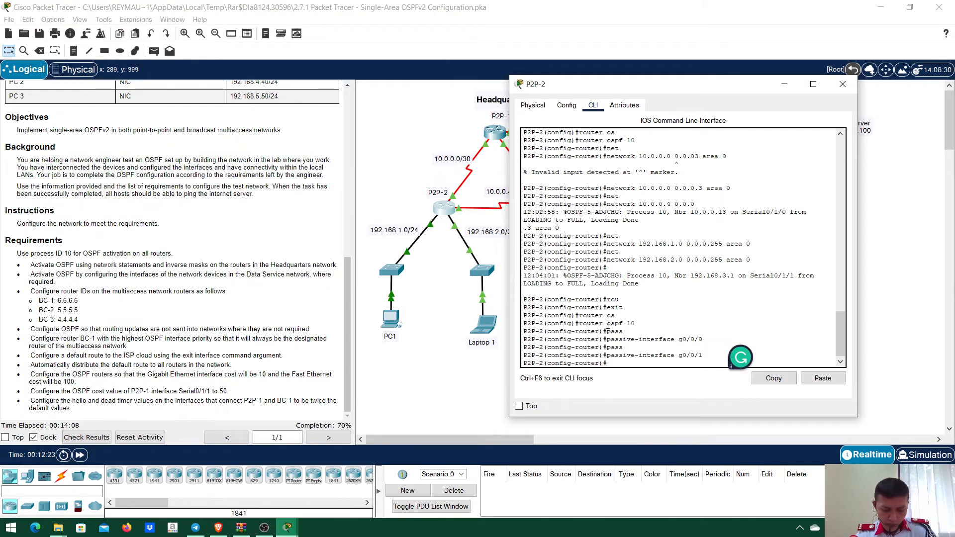
text(a)
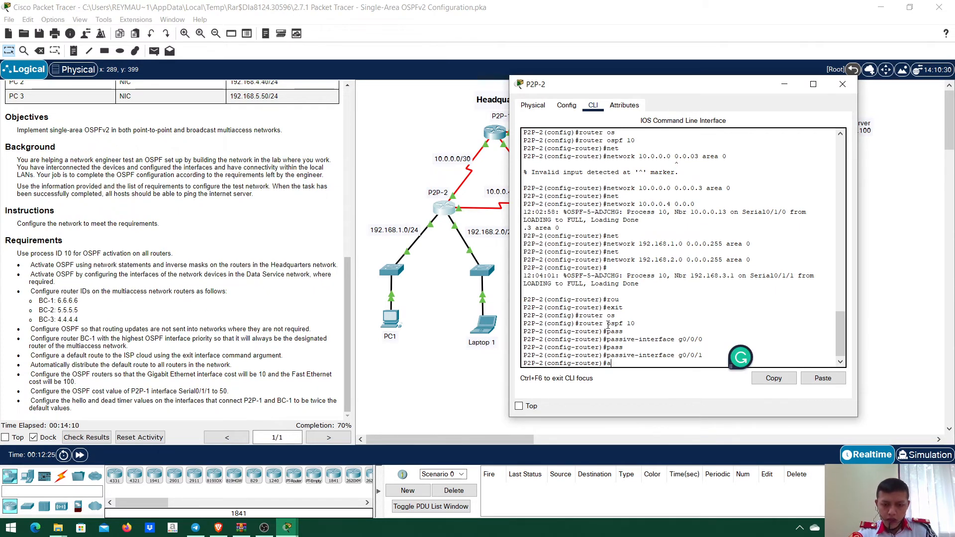
text(u)
key(Tab)
text(re)
key(Tab)
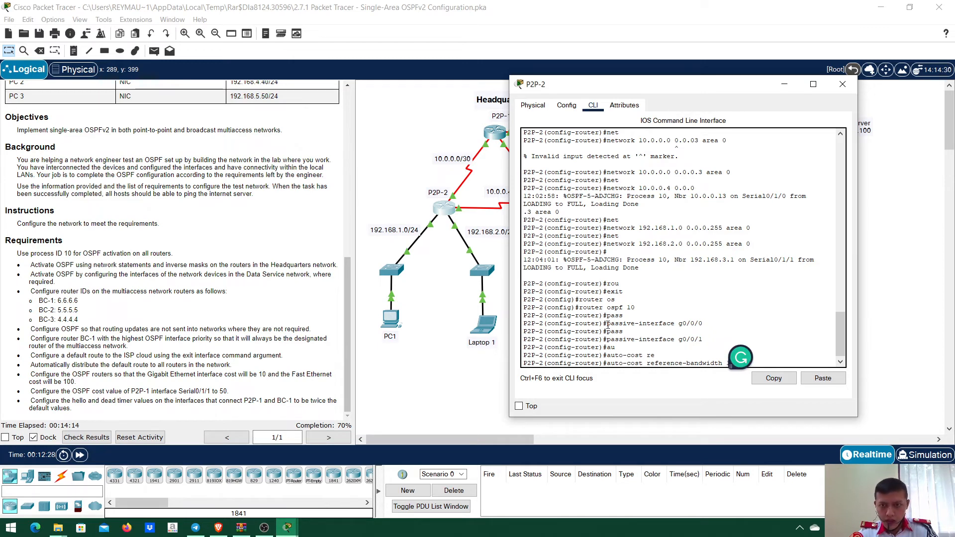
drag(838, 341, 838, 334)
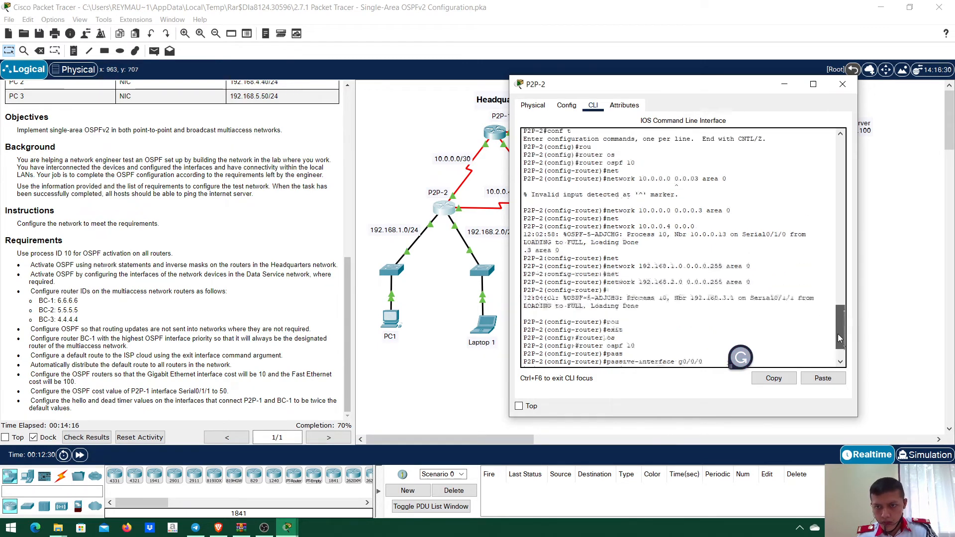
text(1000)
key(Return)
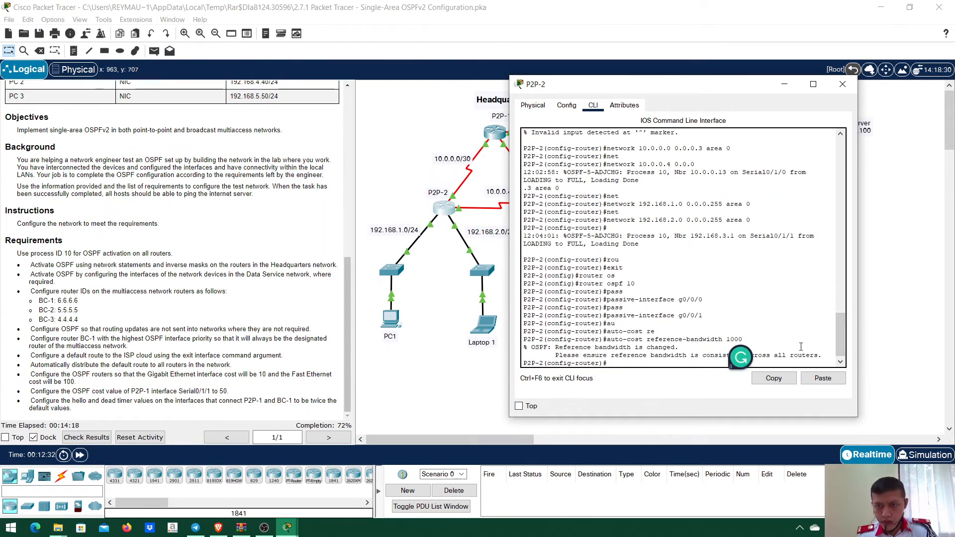
- Open P2P-3's command line and set its OSPF auto-cost reference bandwidth to 1000
click(878, 223)
click(556, 201)
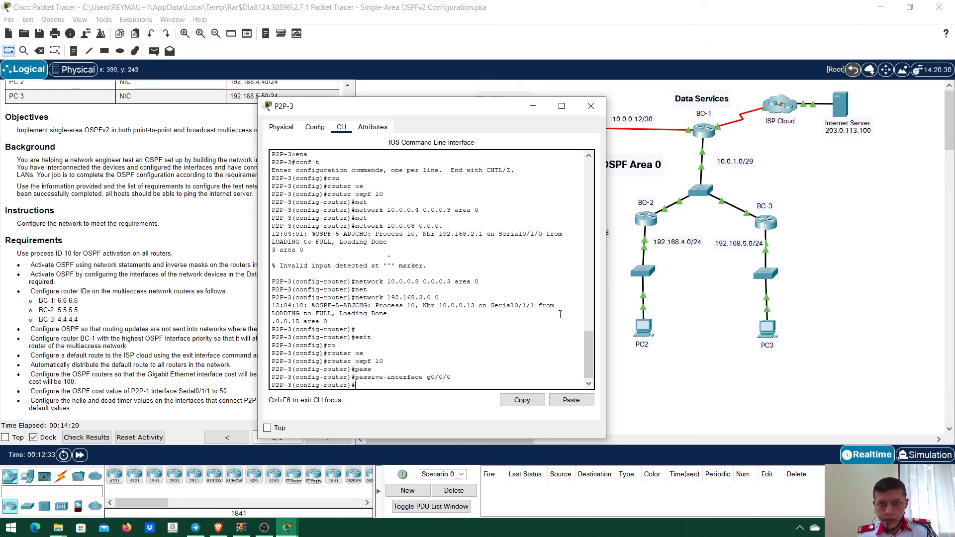
click(530, 332)
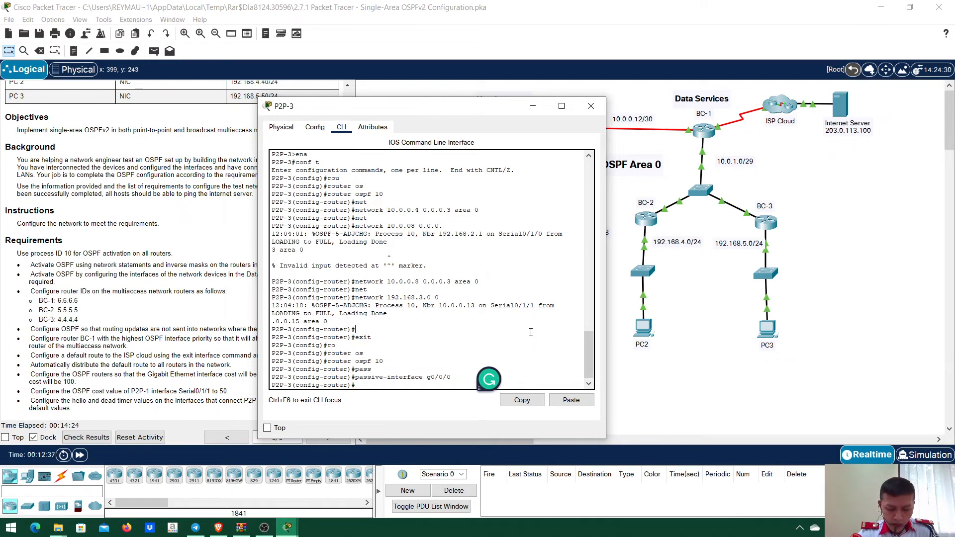
text(aut)
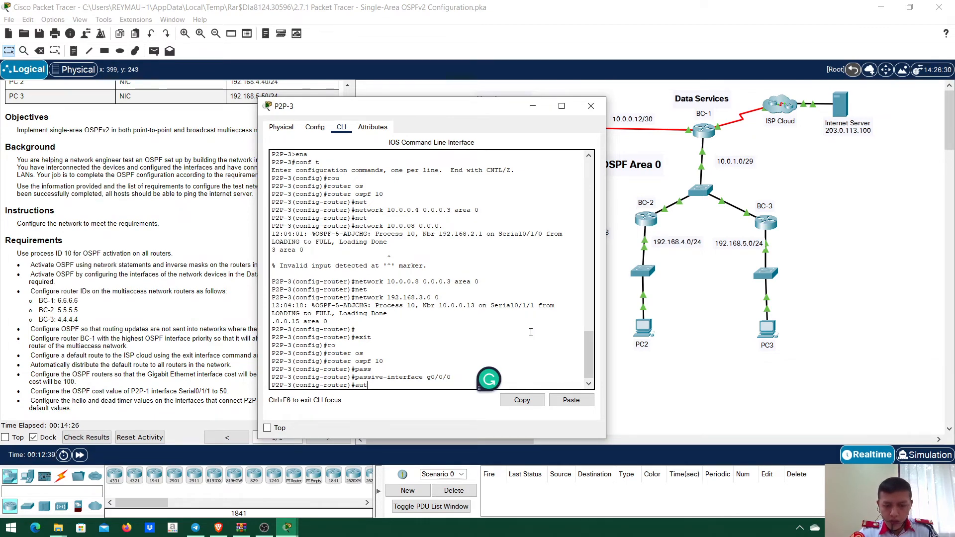
key(Tab)
text(ref)
key(Tab)
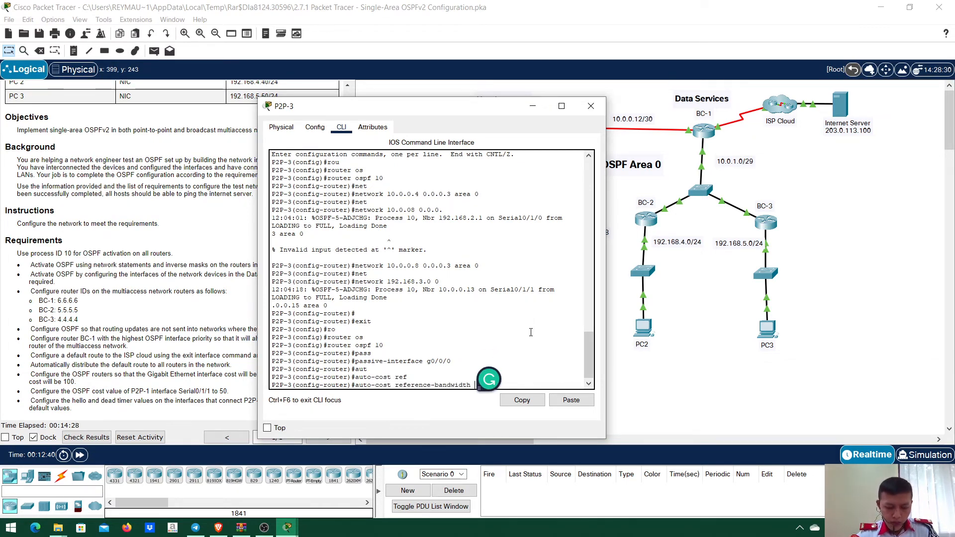
text(1000)
key(Return)
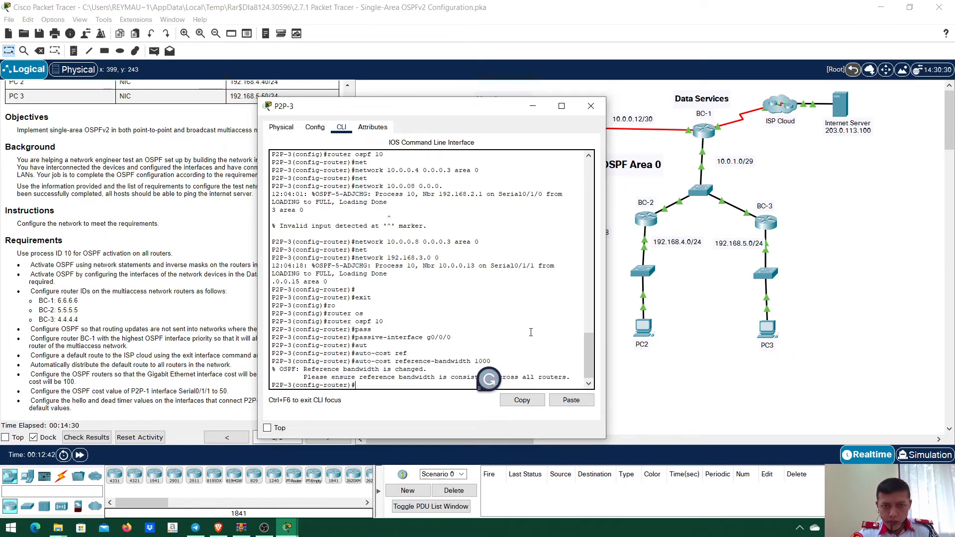
- Open BC-1's command line and set its OSPF auto-cost reference bandwidth to 1000
click(756, 365)
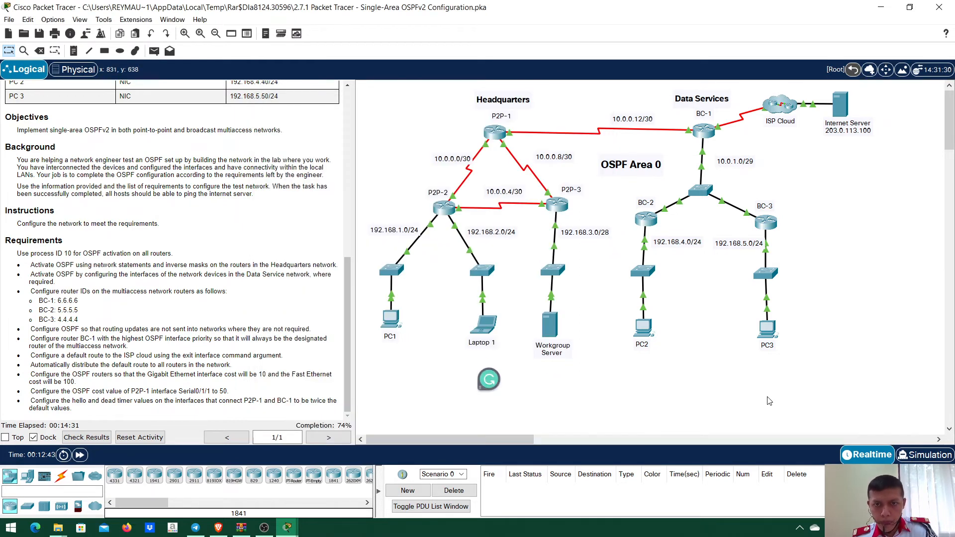
click(698, 128)
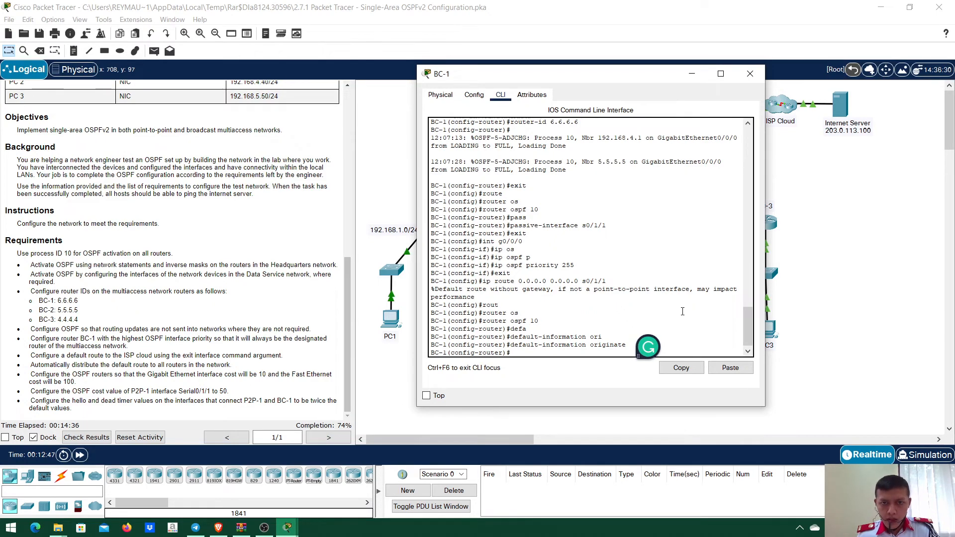
text(au)
key(Tab)
text(re)
key(Tab)
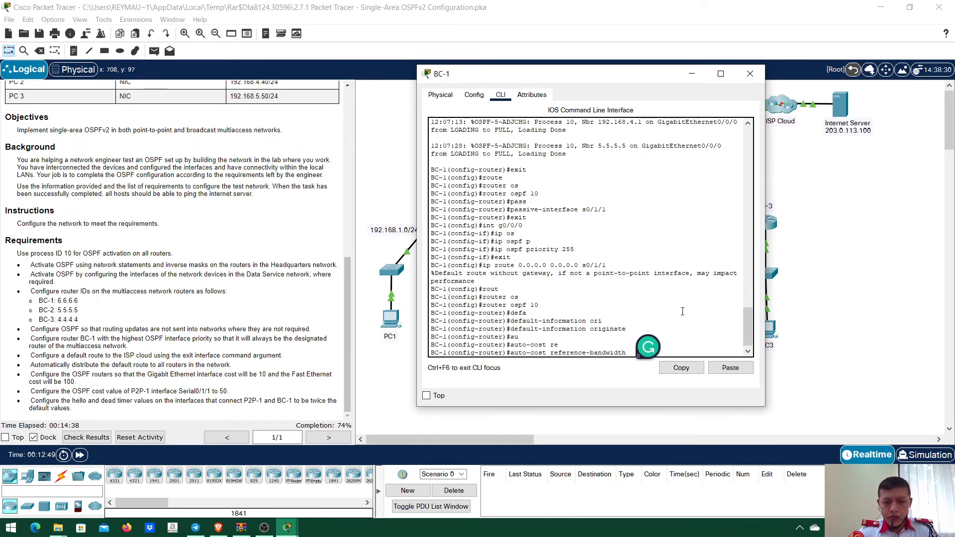
text(10)
key(Return)
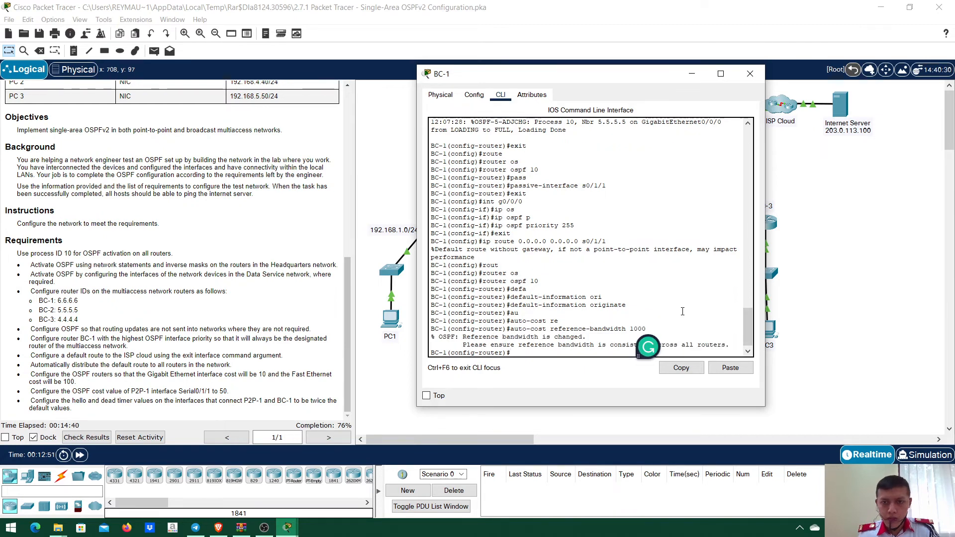
- Open BC-2's command line and set its OSPF auto-cost reference bandwidth to 1000
click(843, 274)
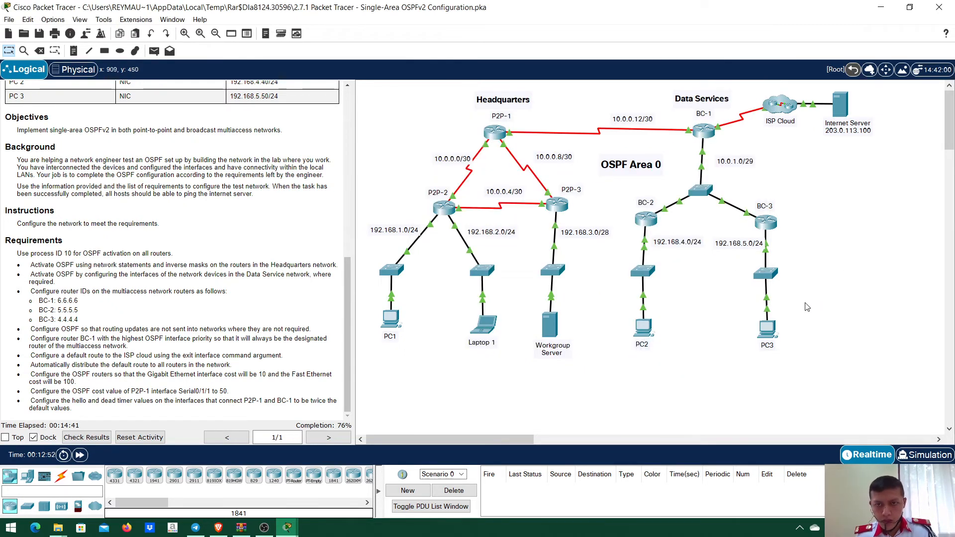
click(649, 220)
text(au)
key(Tab)
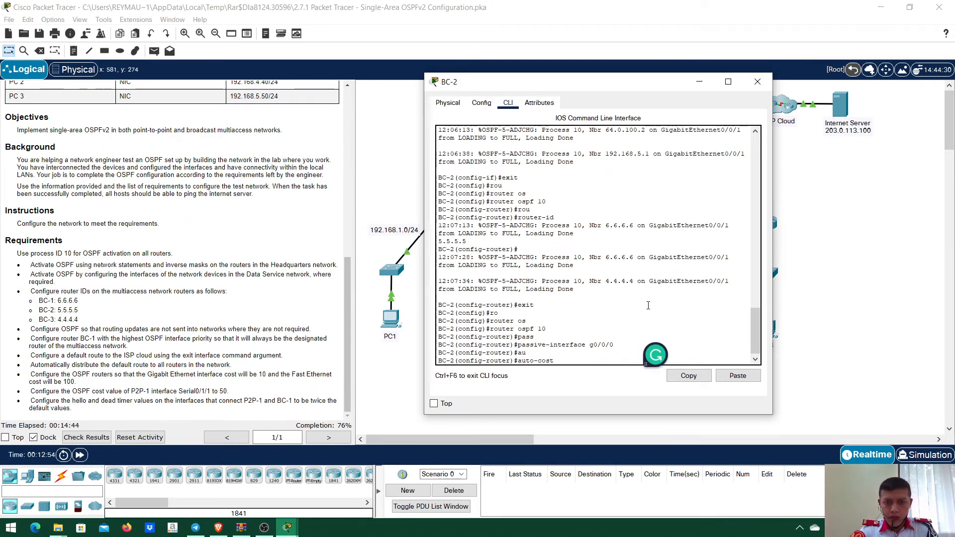
text(ref)
key(Tab)
text(1)
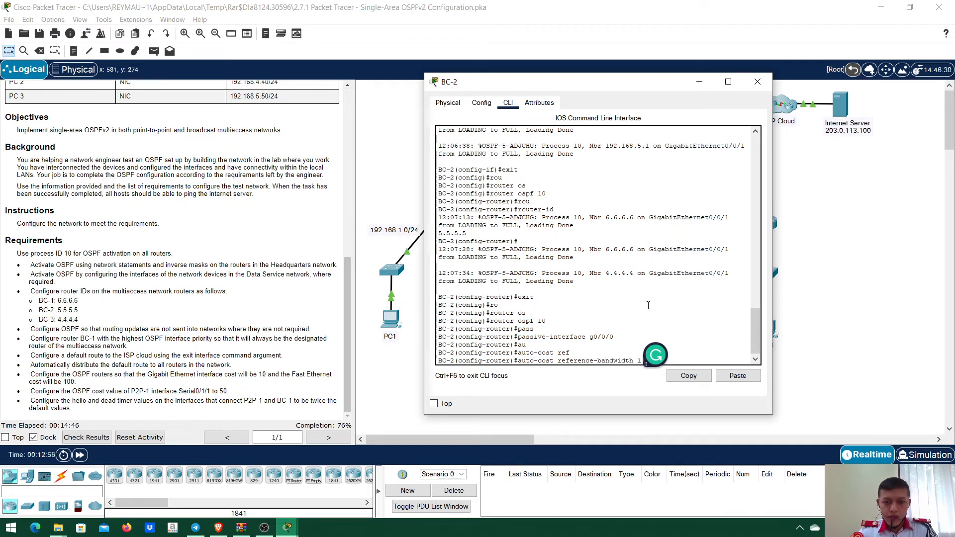
text(000)
key(Return)
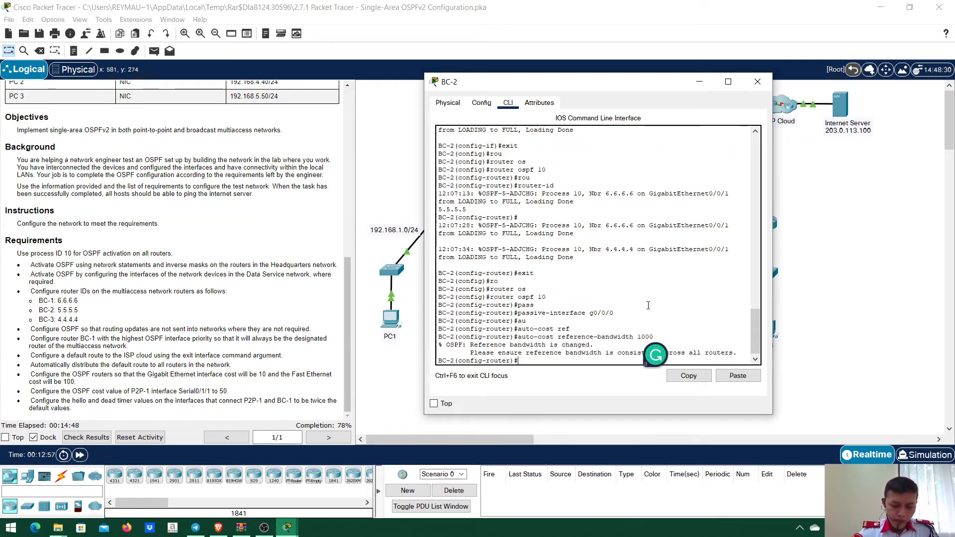
- Open BC-3's command line and set its OSPF auto-cost reference bandwidth to 1000
click(887, 290)
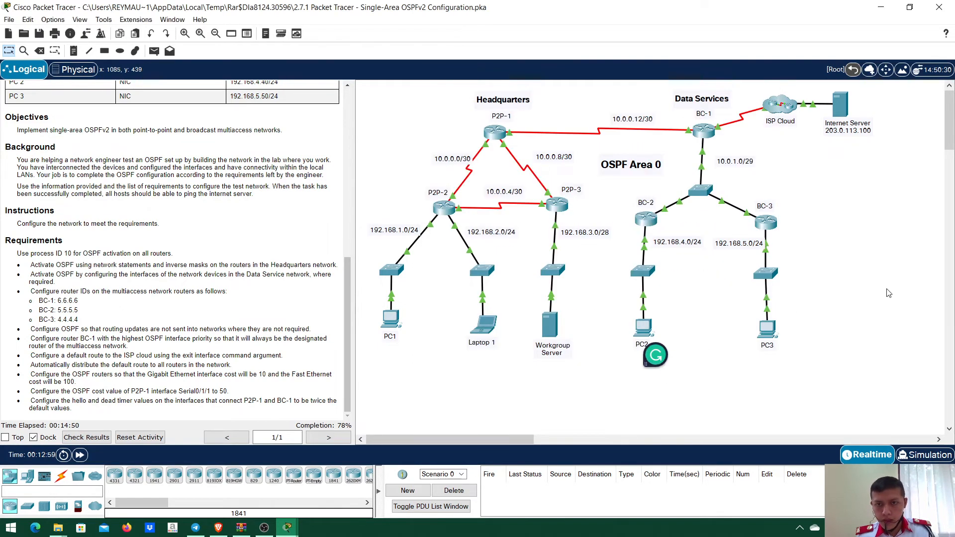
click(767, 224)
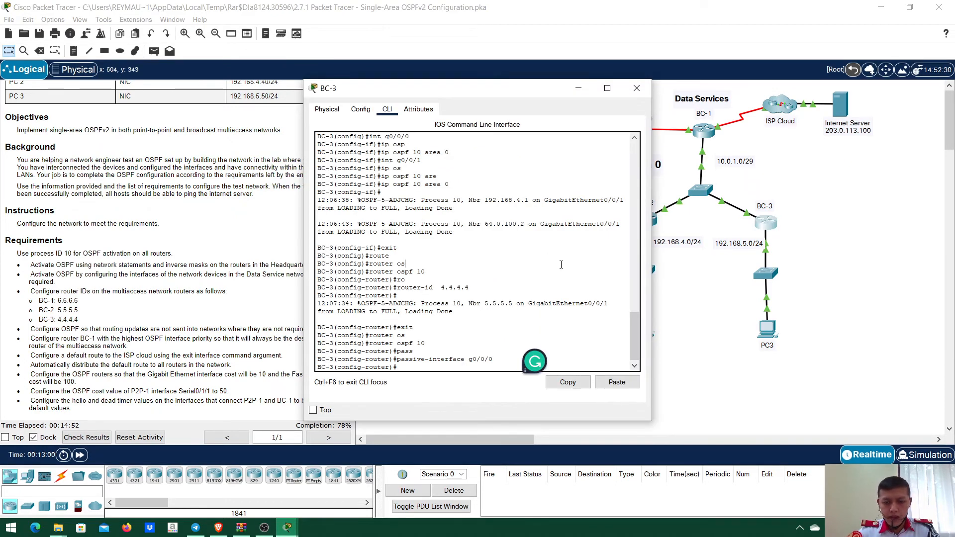
text(au)
key(Tab)
text(r)
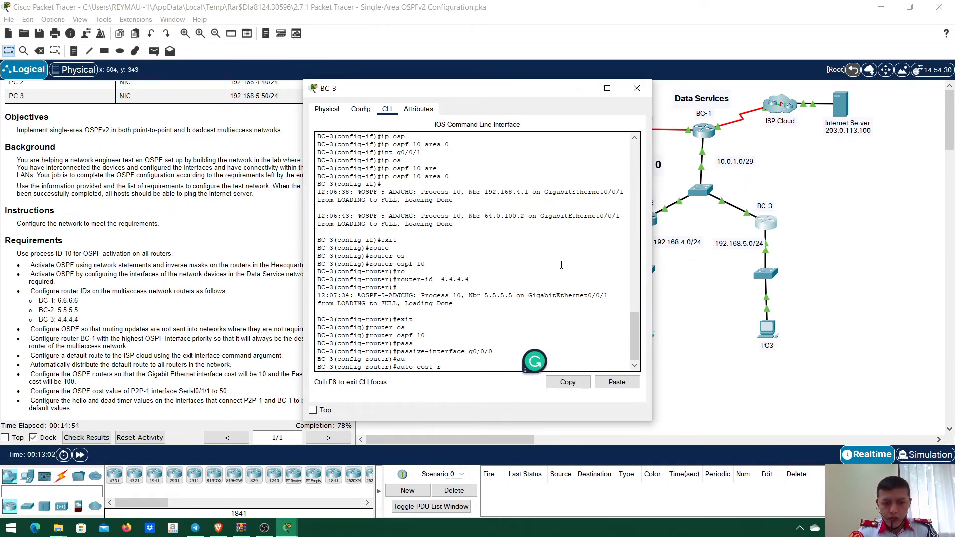
text(efe)
key(Tab)
text(1000)
key(Return)
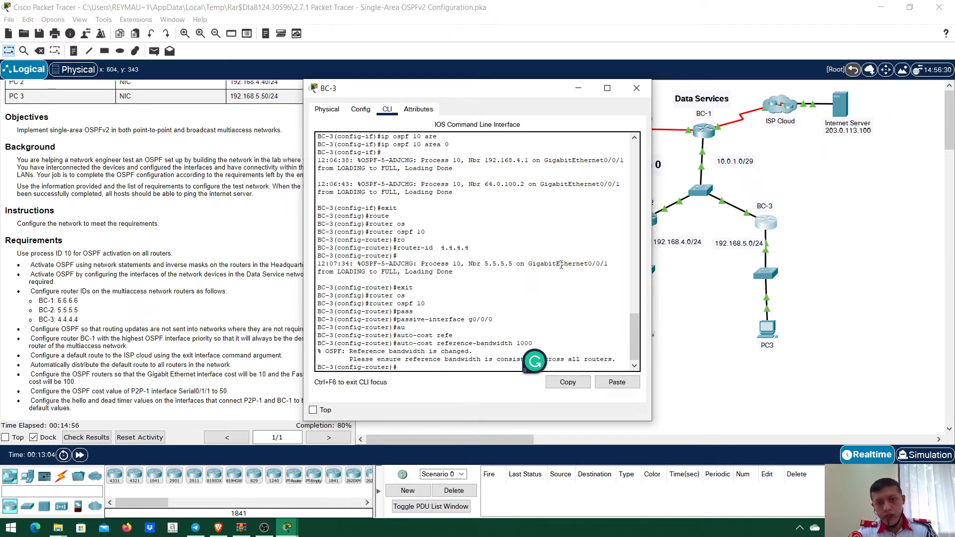
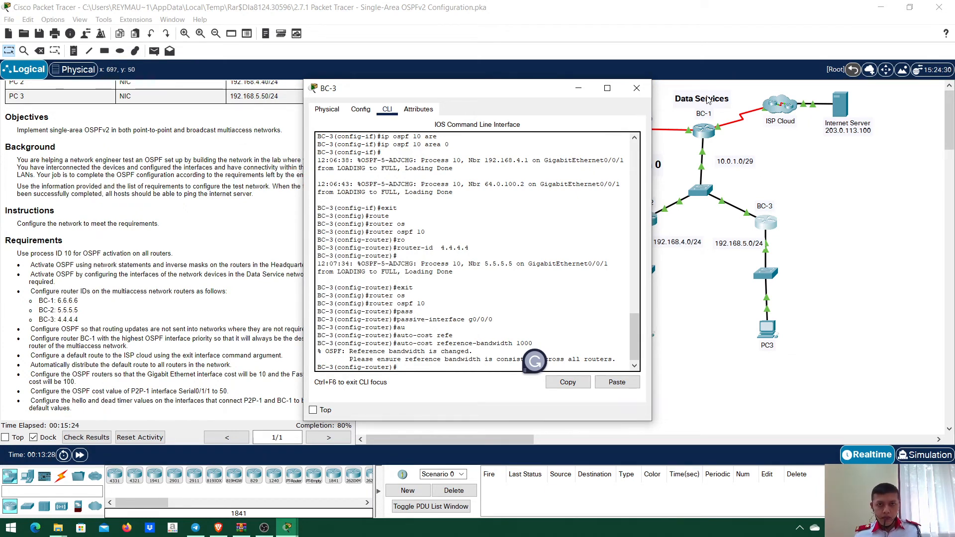
- Return to P2P-1's command line, exit OSPF router configuration and enter interface configuration for s0/2/0
click(806, 259)
click(491, 135)
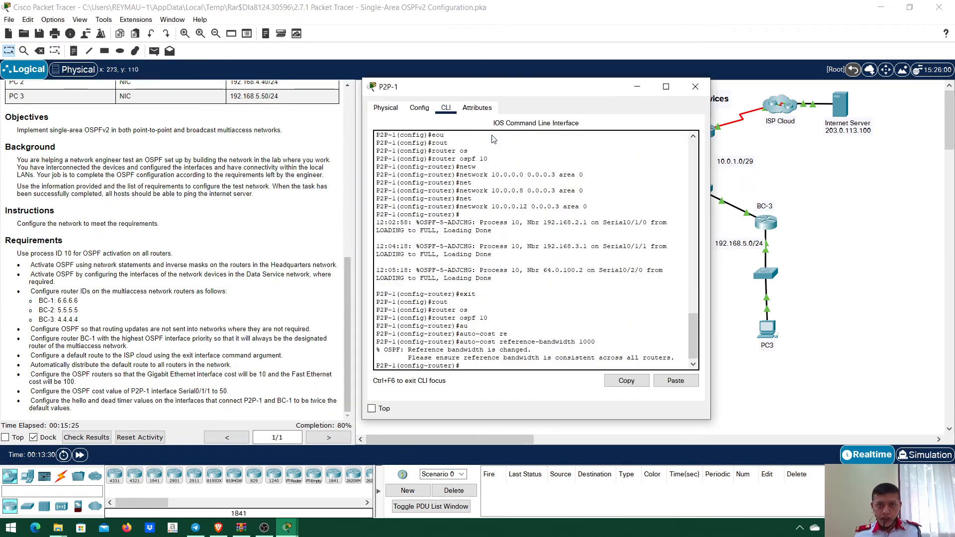
click(507, 299)
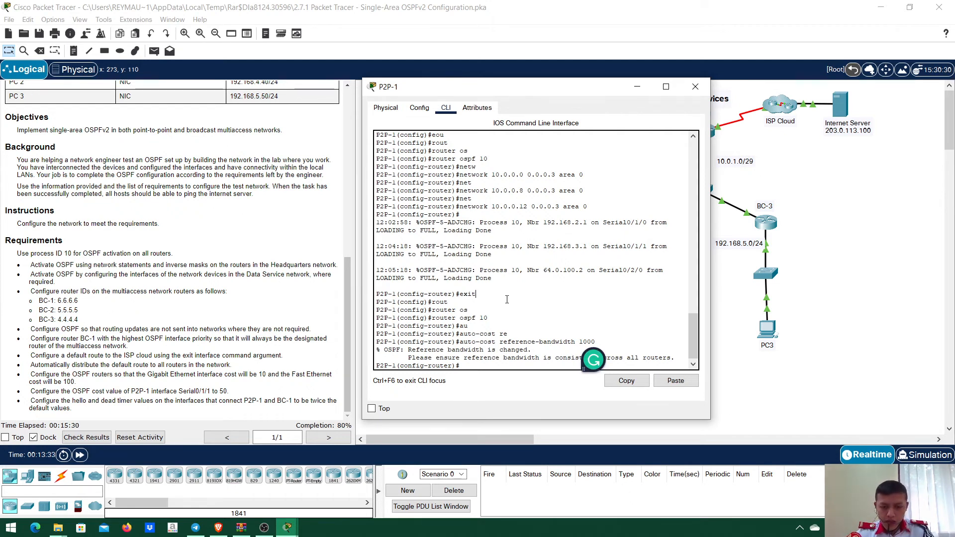
text(exit)
key(Return)
text(int )
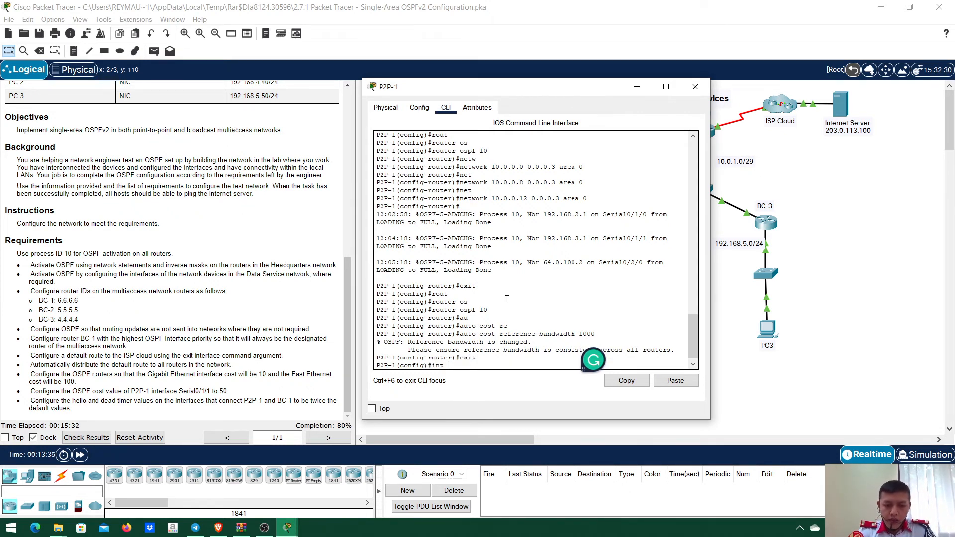
text(s)
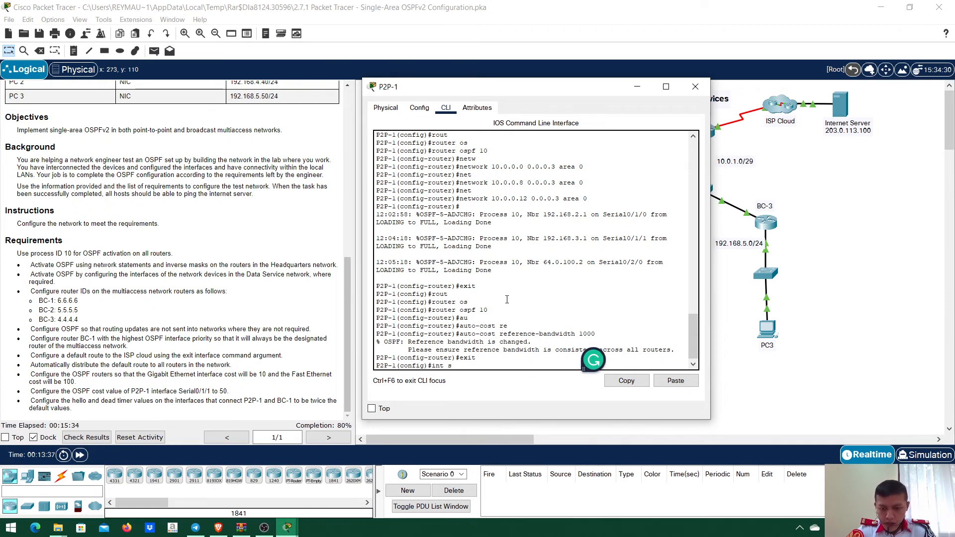
text(0/2/0)
key(Return)
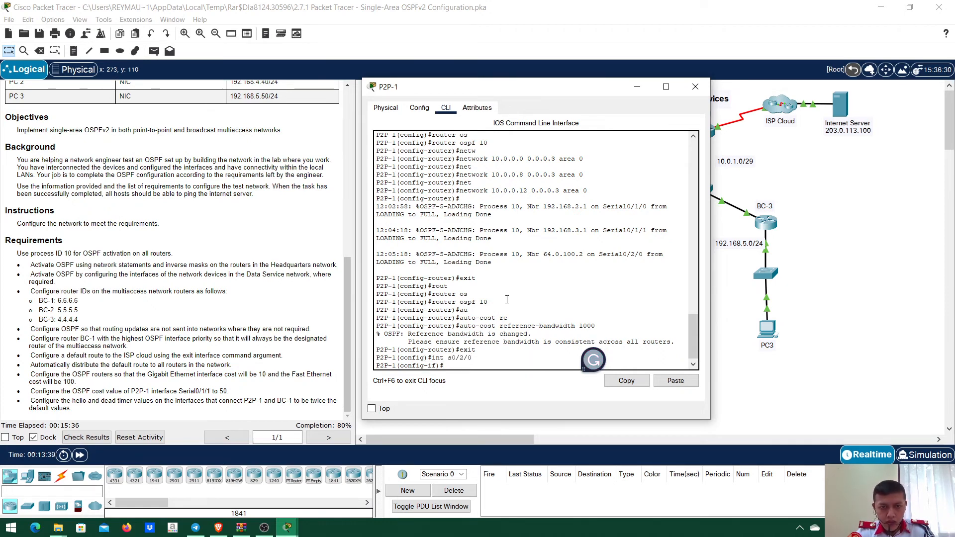
- Set the OSPF hello interval on P2P-1's s0/2/0 interface to 20
text(ip)
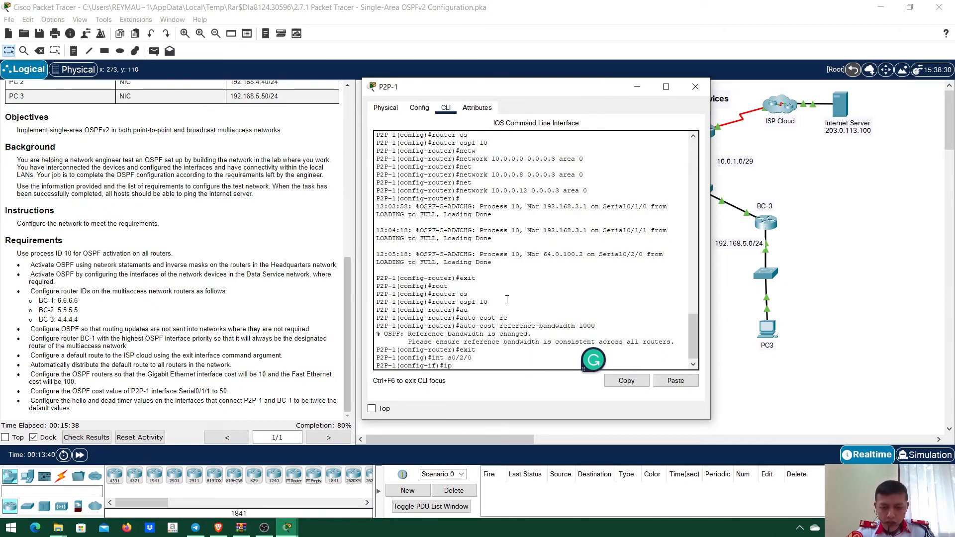
text( os)
key(Tab)
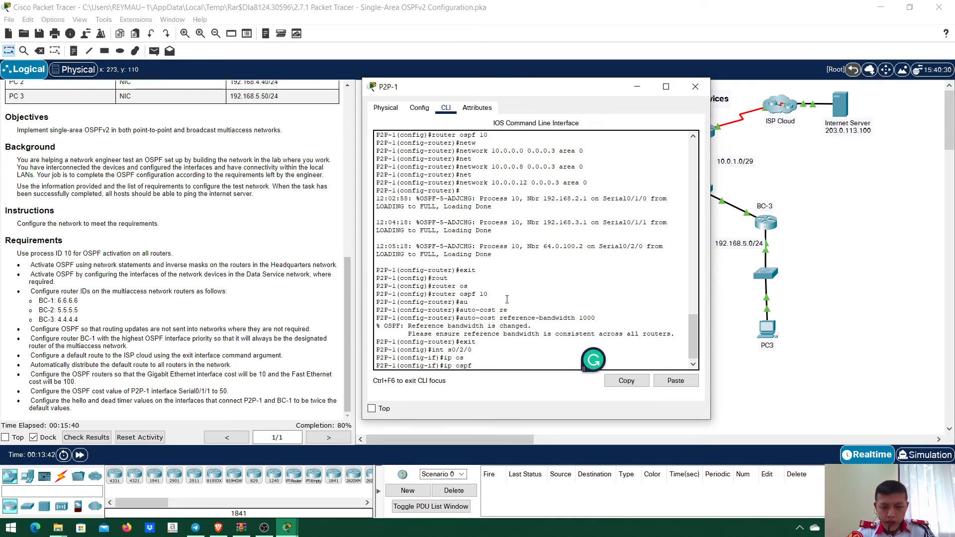
text(he)
key(Tab)
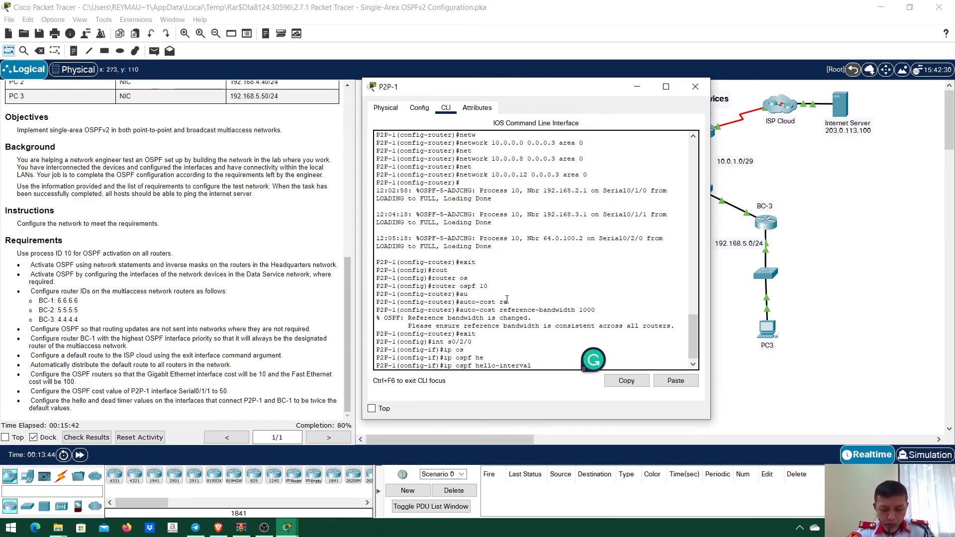
text(20)
key(Return)
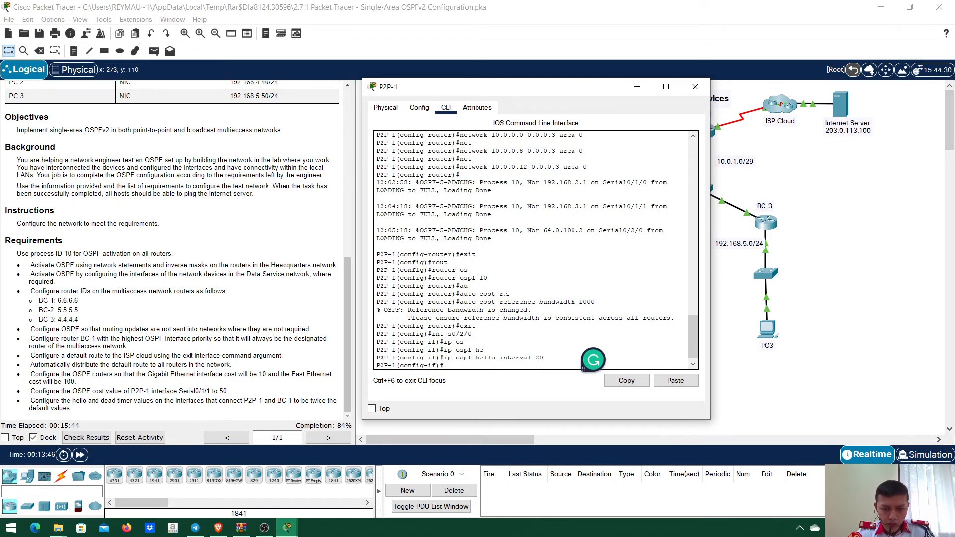
- Set the OSPF dead interval on P2P-1's s0/2/0 interface to 80
text(ip os)
key(Tab)
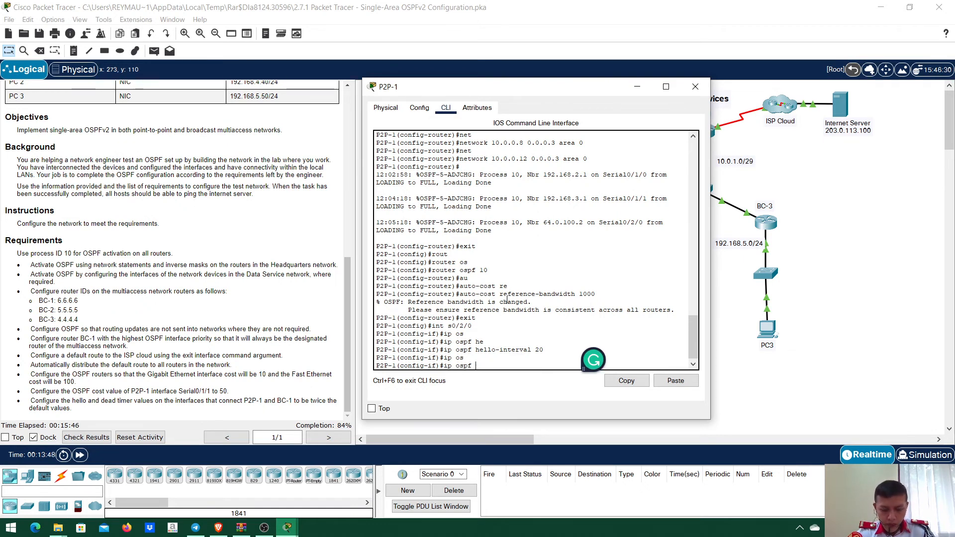
text(de)
key(Tab)
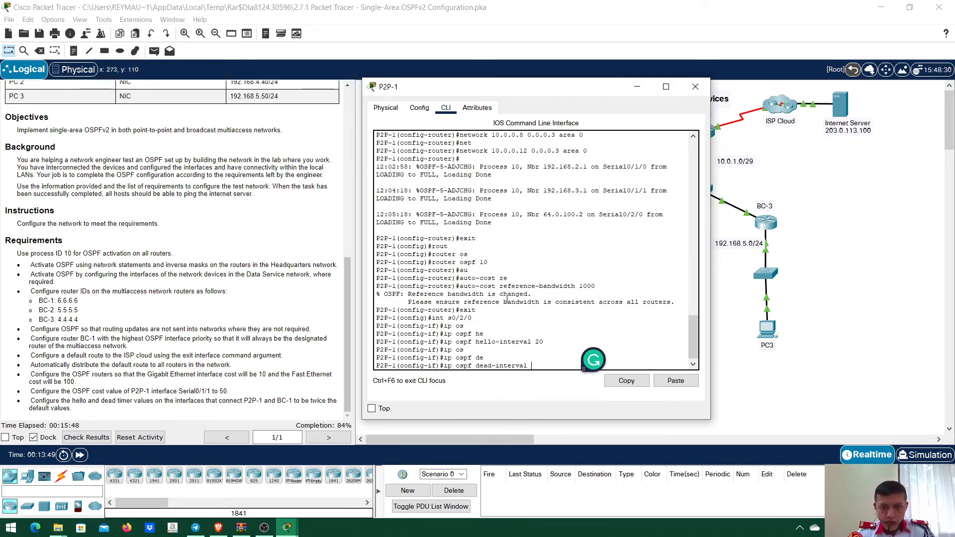
key(Return)
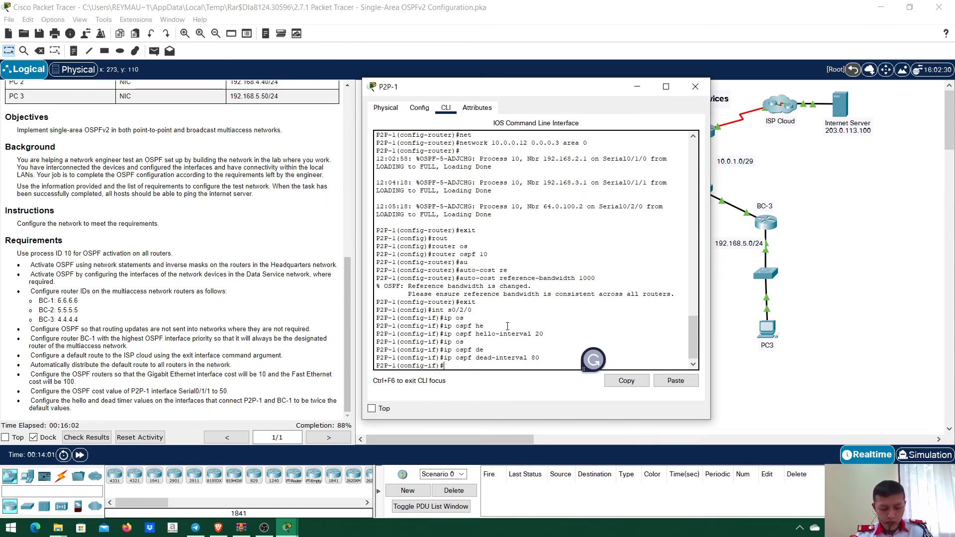
- Switch P2P-1 to interface s0/1/1 and set its OSPF cost to 50
text(t )
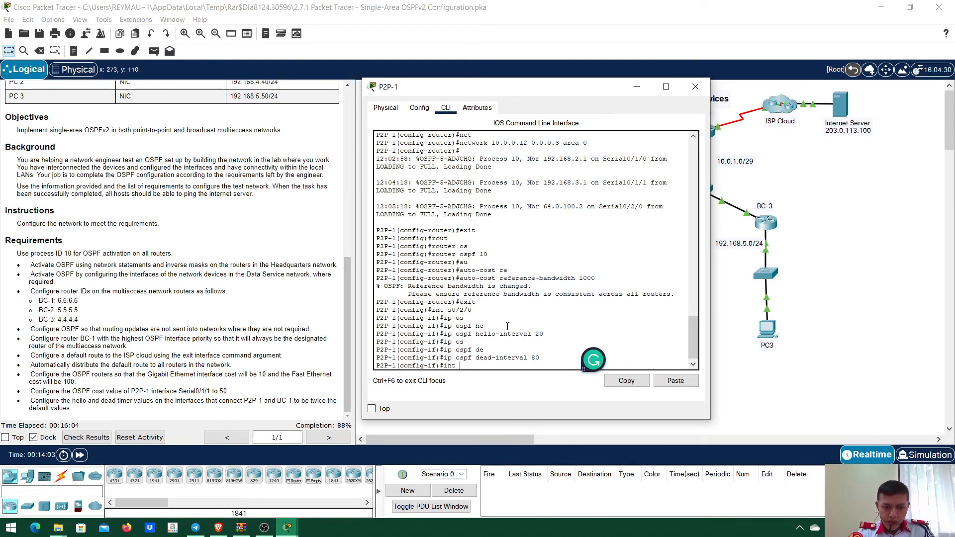
text(s0/)
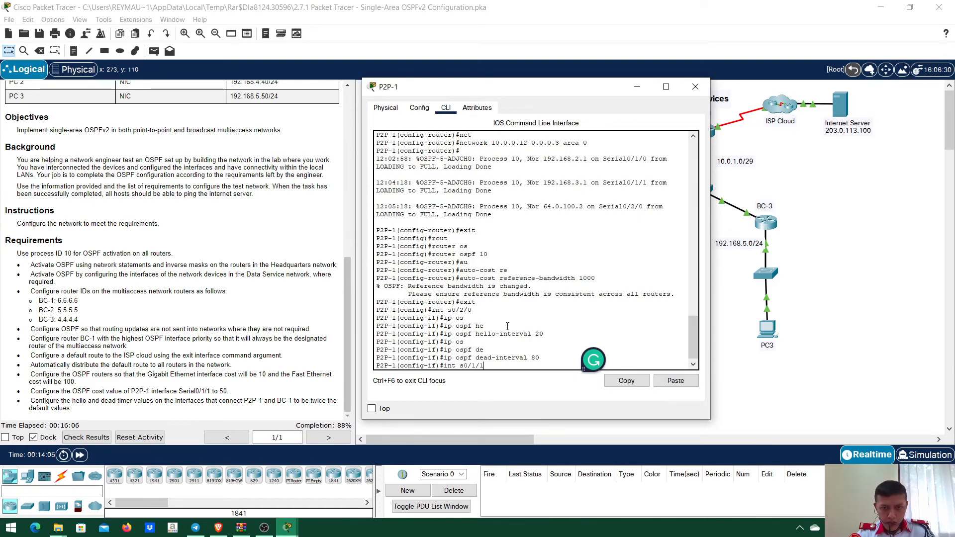
text(1/1)
key(Return)
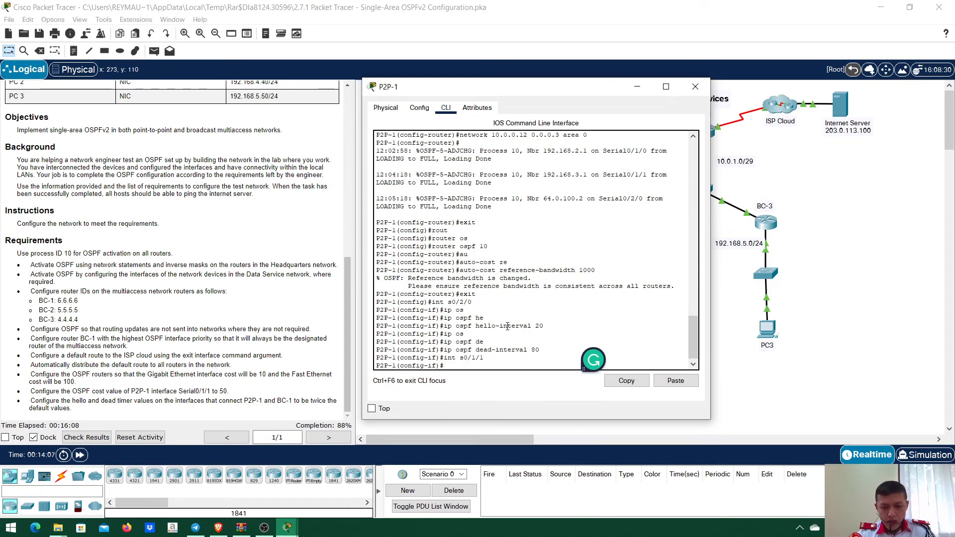
text(ip os)
key(Tab)
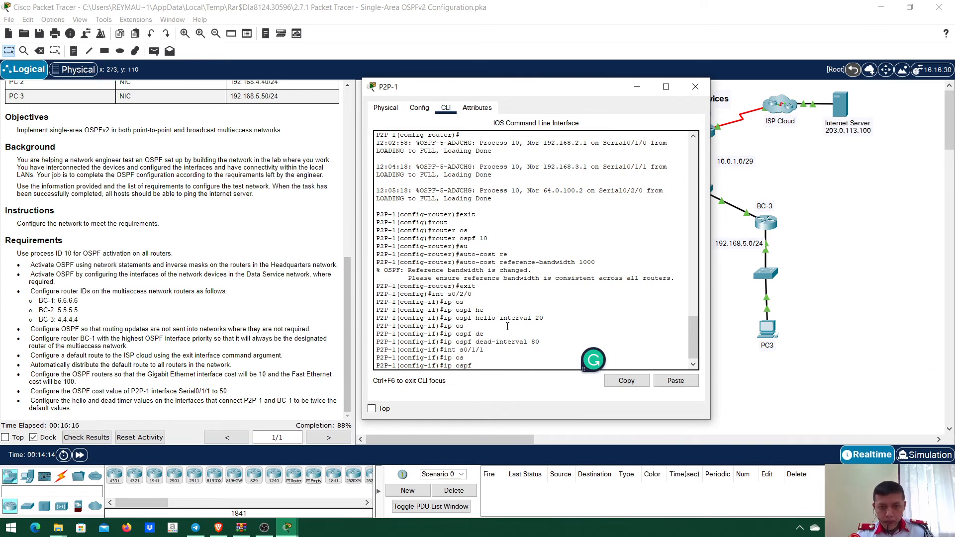
text(c)
key(Tab)
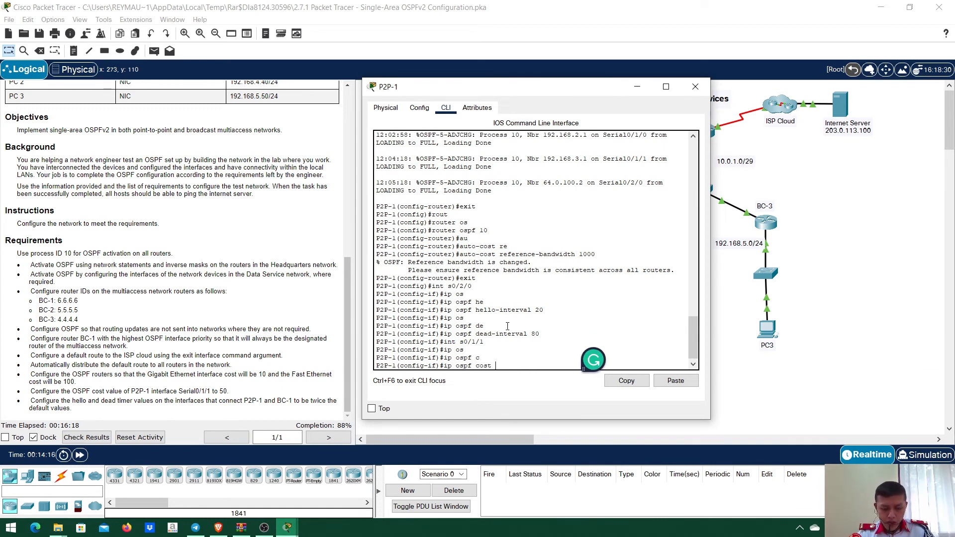
text(50)
key(Return)
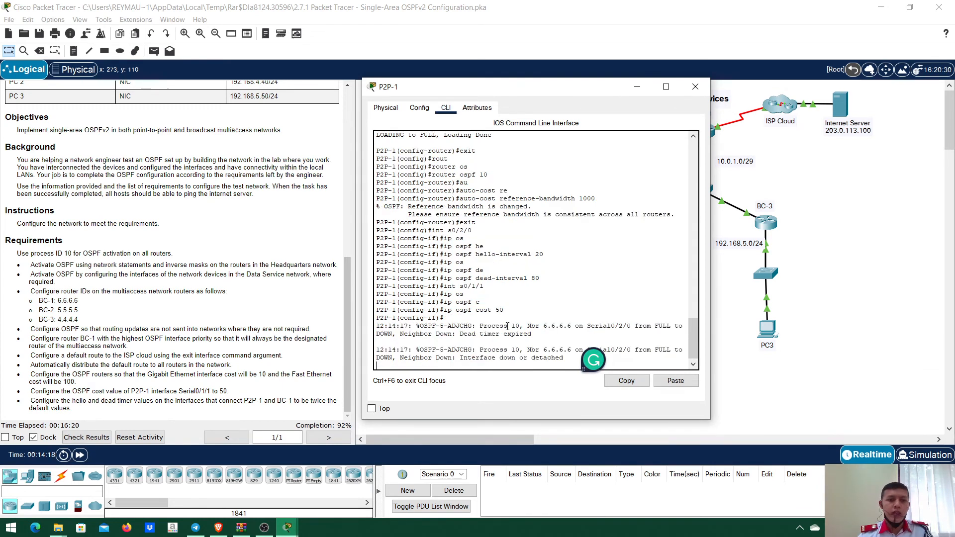
key(Return)
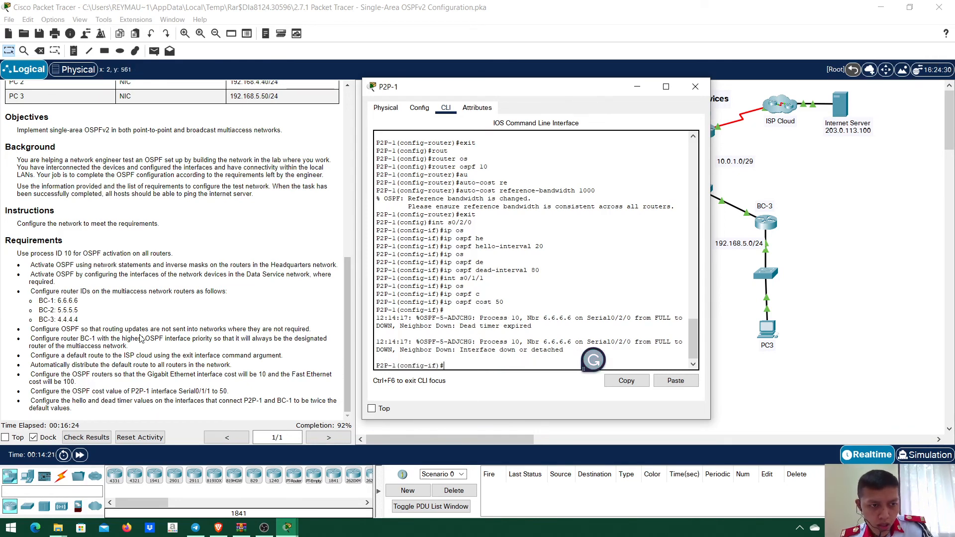
- Check the activity results and review the assessment items of all routers for incorrect entries
click(86, 437)
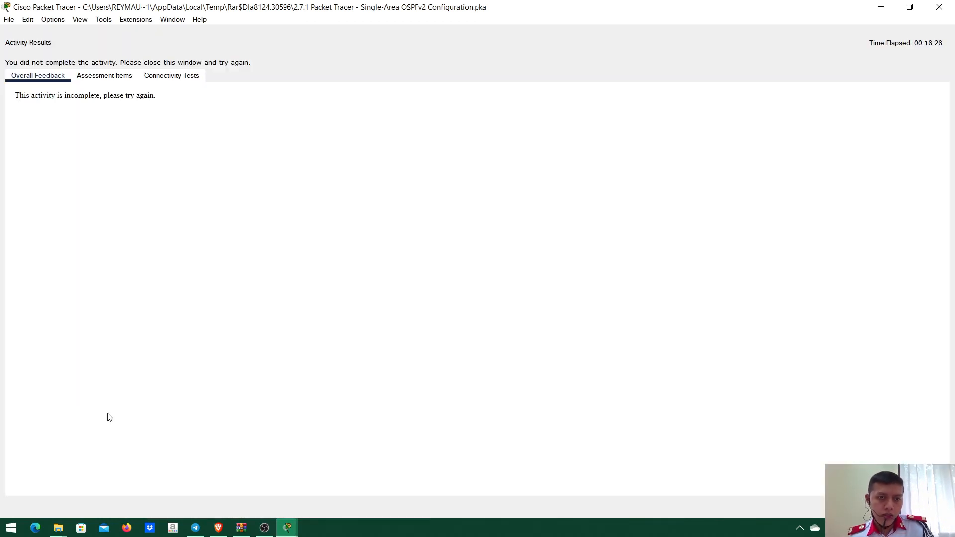
click(114, 77)
scroll(151, 311, down, 10)
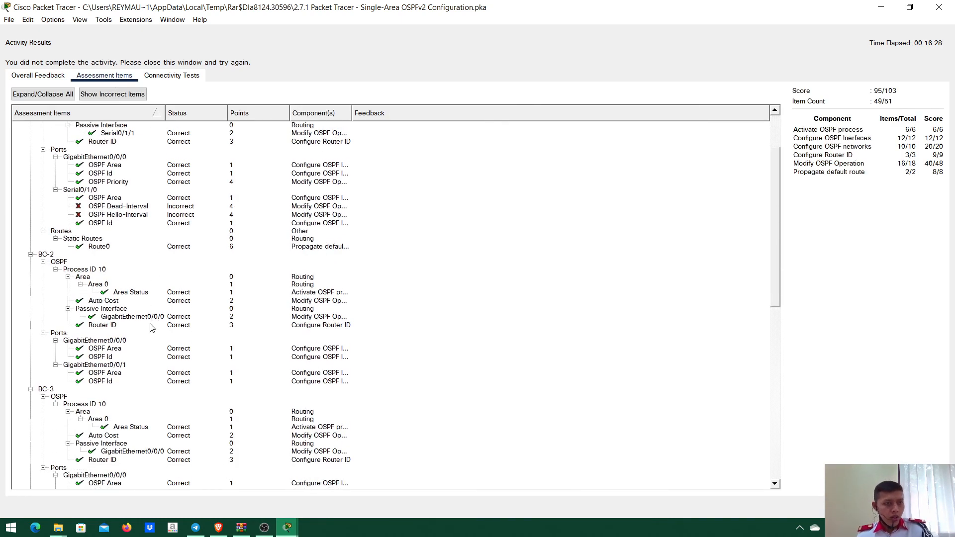
scroll(150, 317, down, 5)
scroll(153, 323, up, 15)
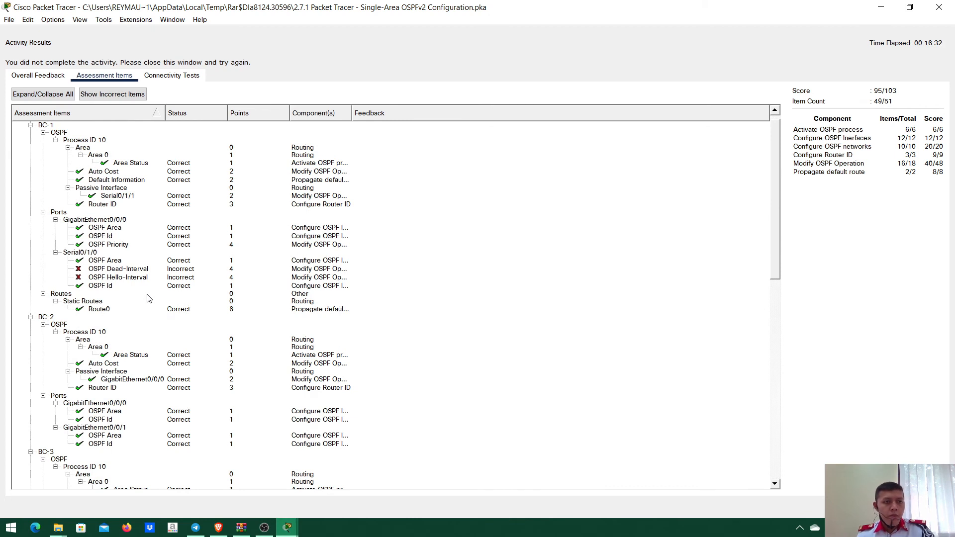
scroll(147, 298, up, 1)
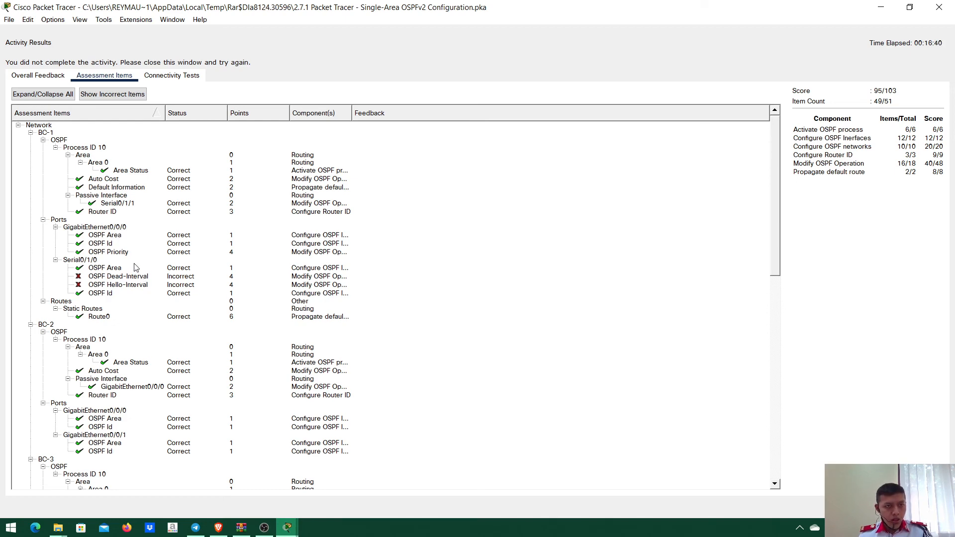
scroll(136, 267, down, 20)
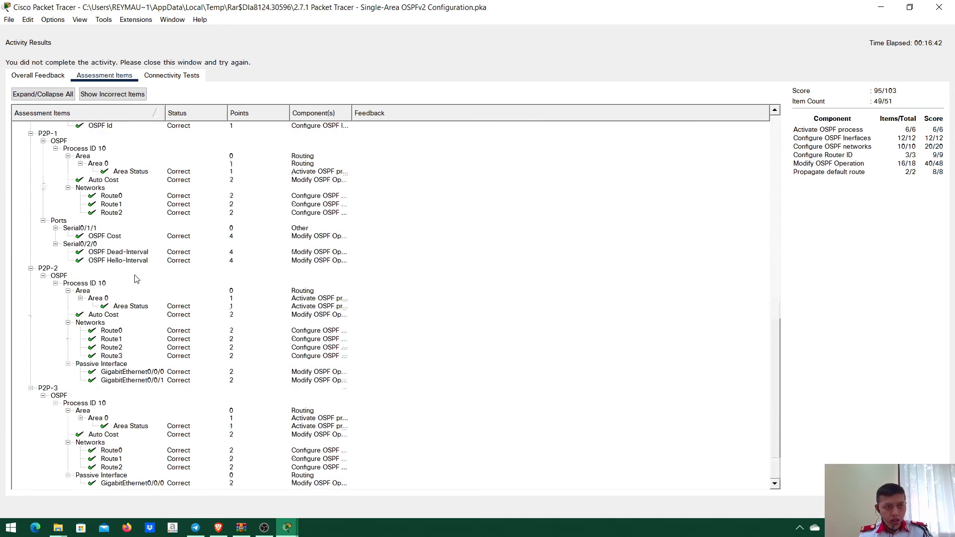
scroll(136, 278, up, 20)
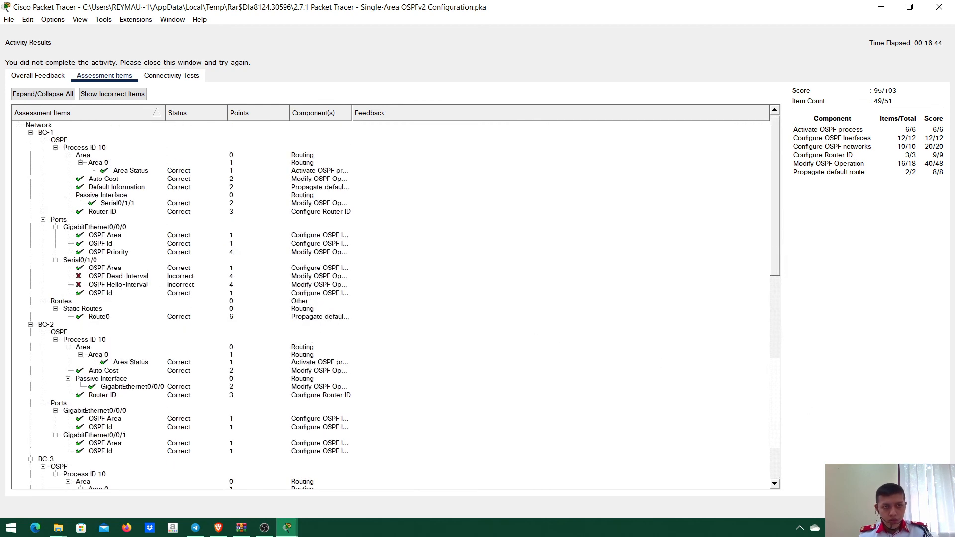
click(916, 506)
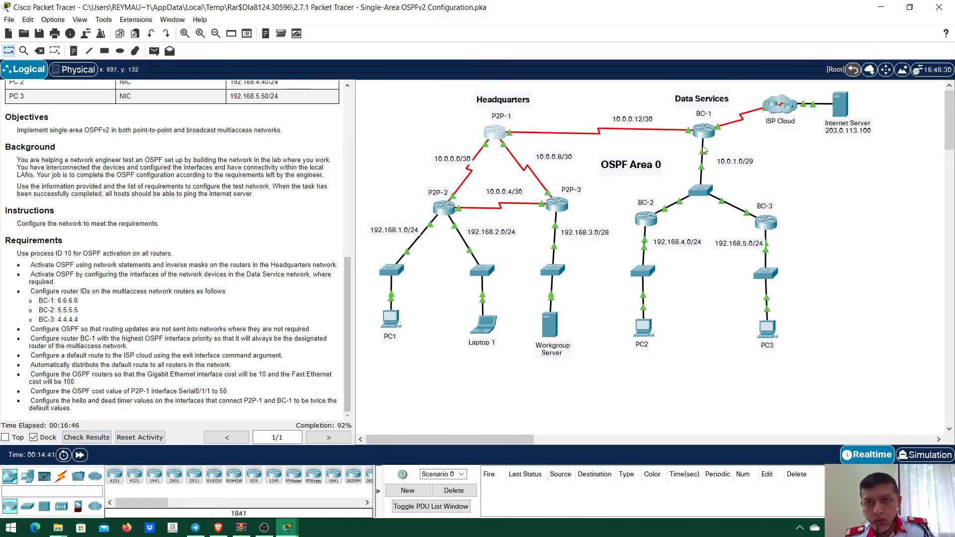
- Open BC-1's command line, exit OSPF router configuration and enter interface configuration for s0/1/0
click(699, 132)
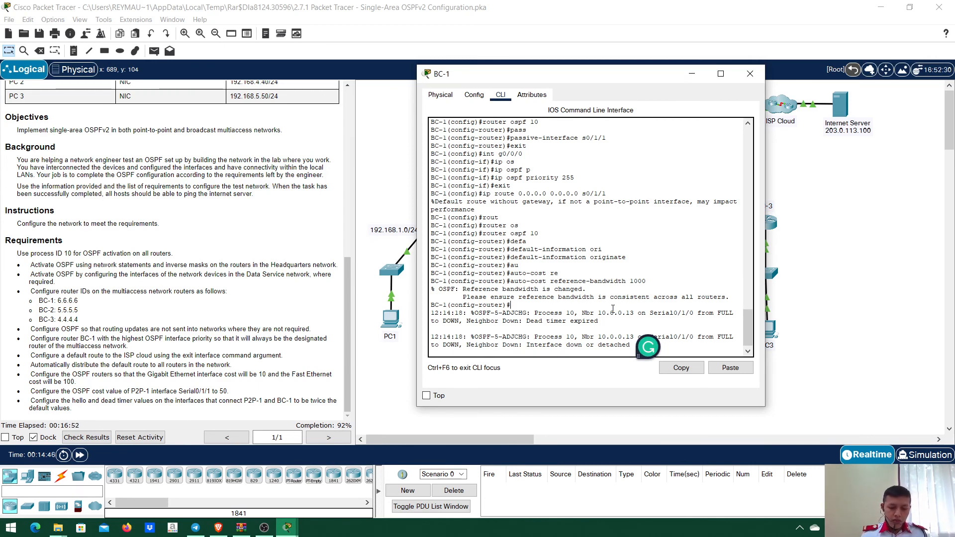
click(750, 73)
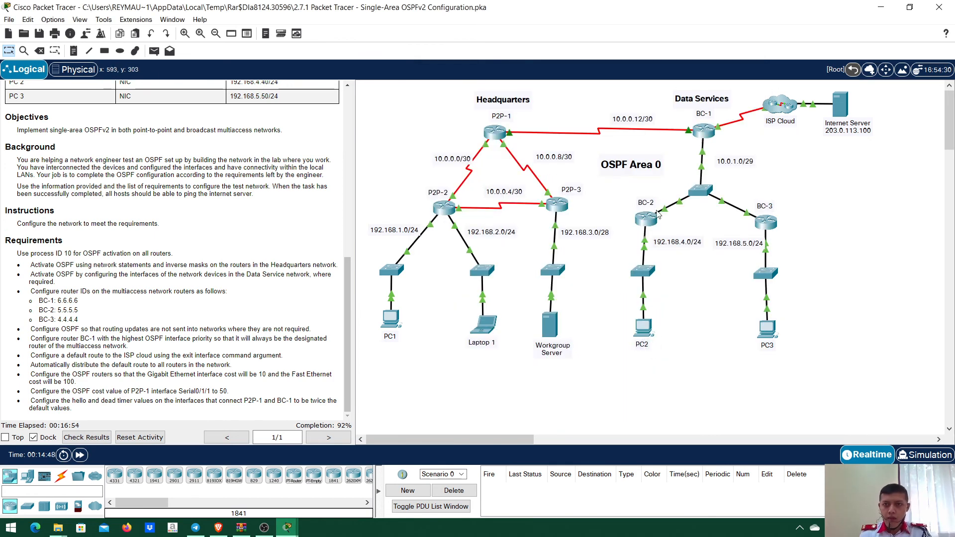
click(704, 127)
key(Return)
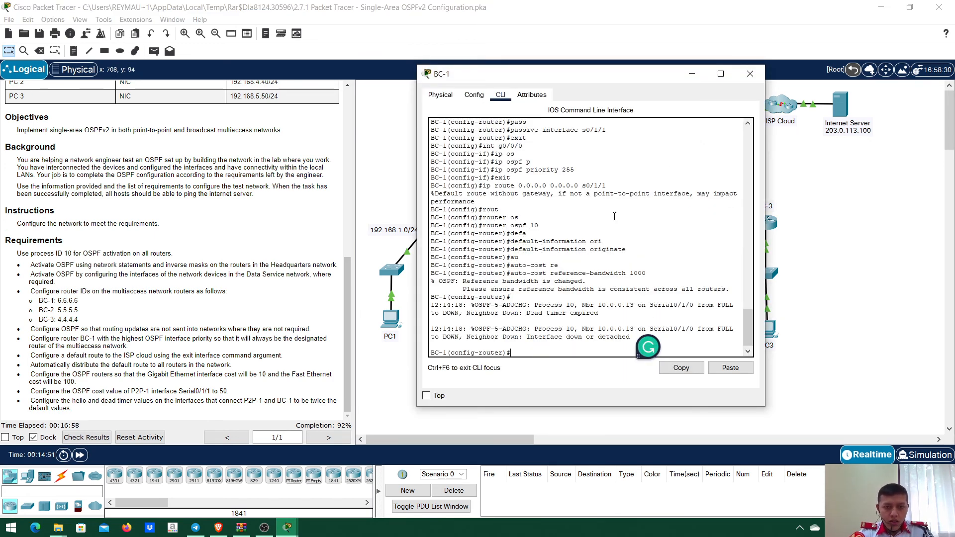
text(exit)
key(Return)
text(int)
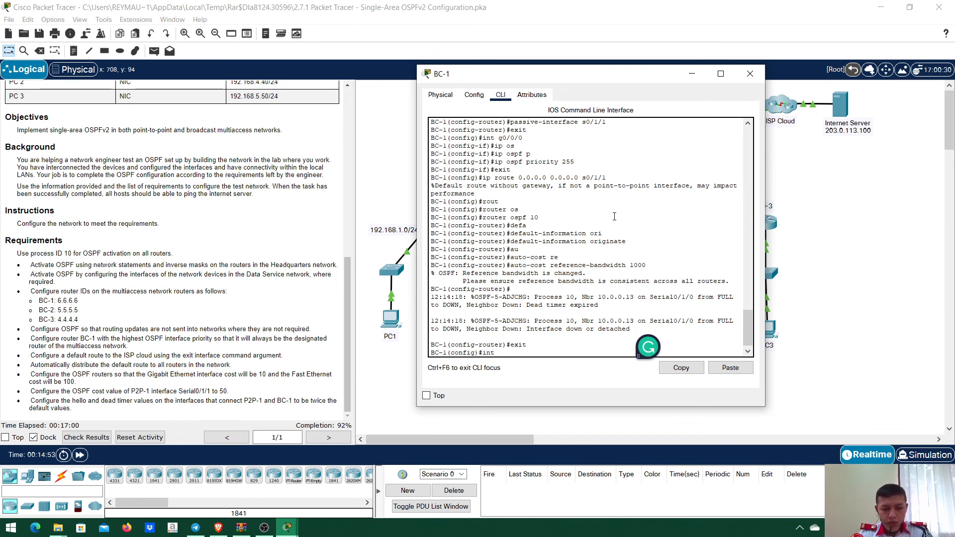
text( s0/1/0)
key(Return)
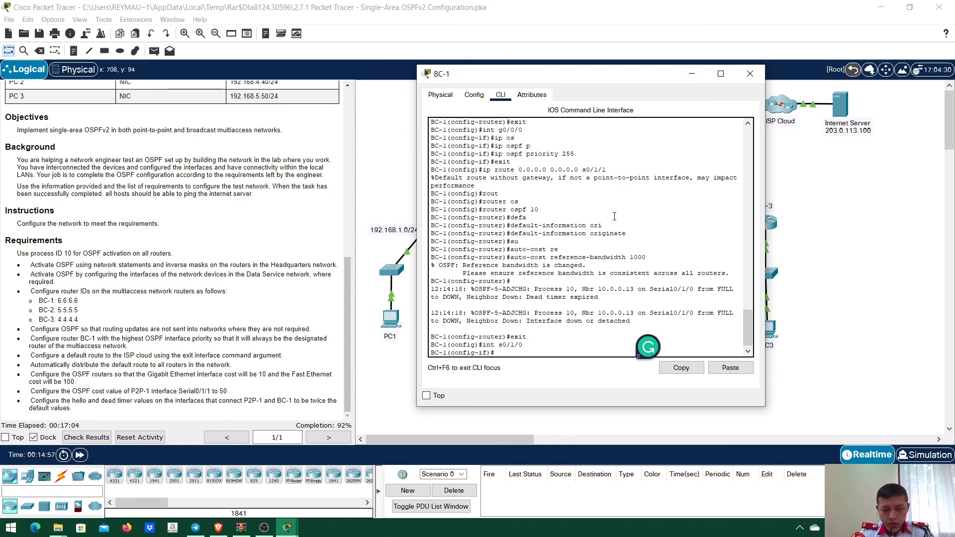
- Set the OSPF hello interval on BC-1's s0/1/0 interface to 20
text(ip os)
key(Tab)
text(hell)
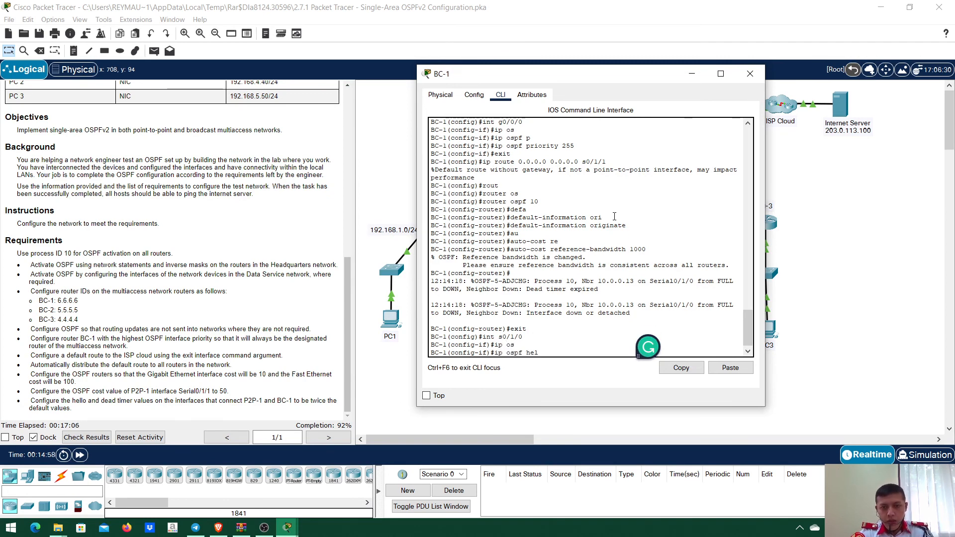
key(Tab)
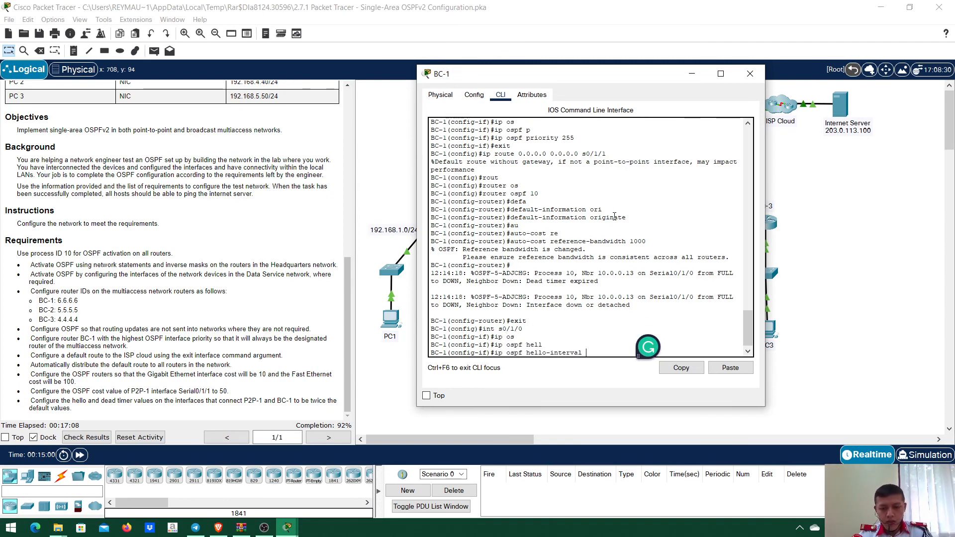
text(20)
key(Return)
- Set the OSPF dead interval on BC-1's s0/1/0 interface to 80 and close the router's window
text(ip os)
key(Tab)
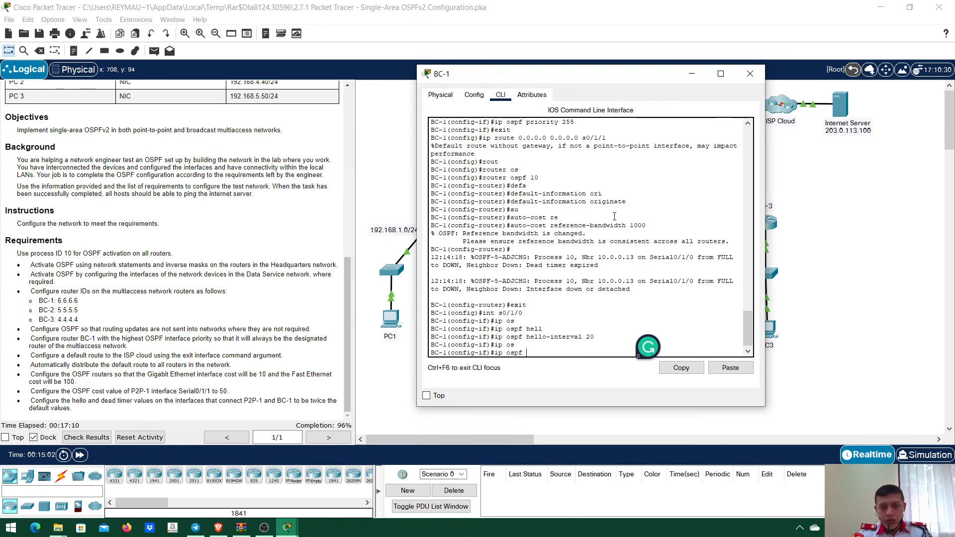
text(f)
key(BackSpace)
text(de)
key(Tab)
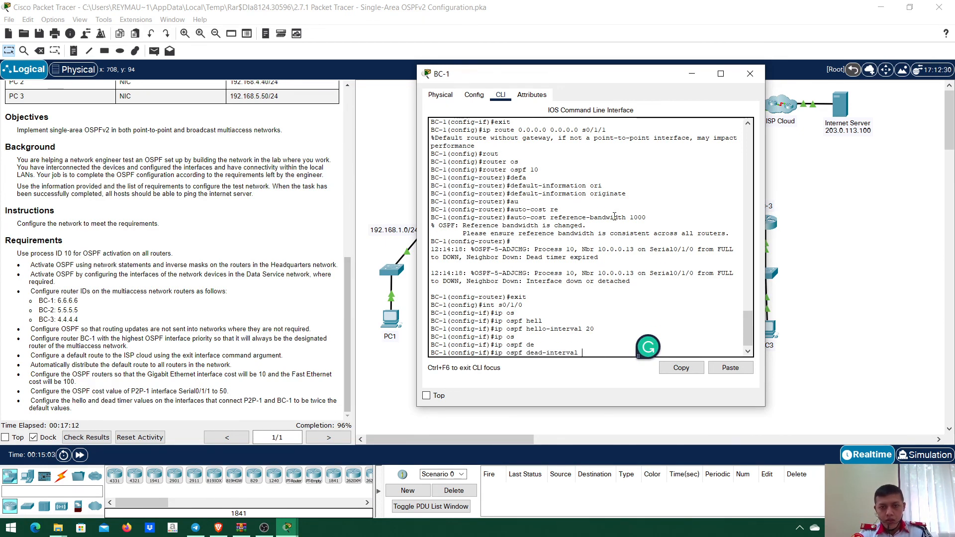
text(80)
key(Return)
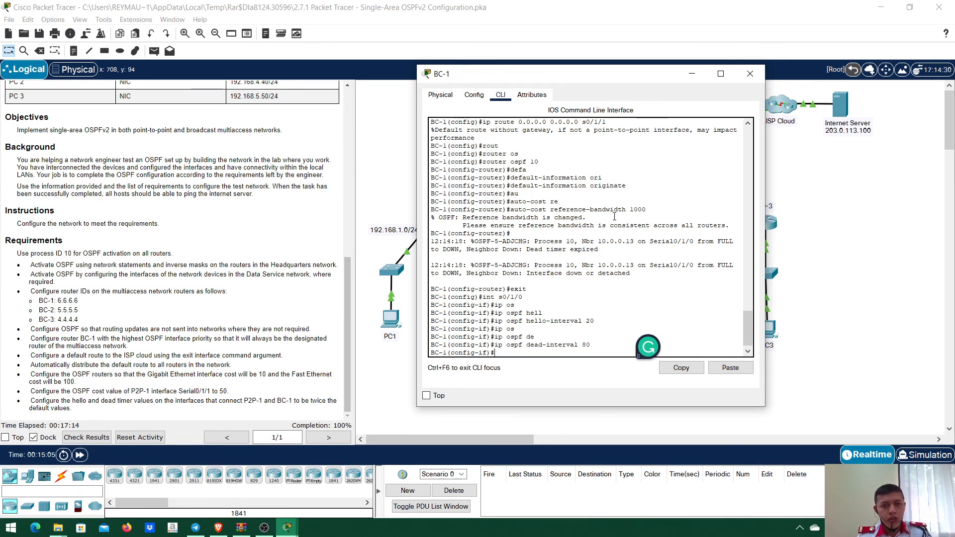
click(750, 74)
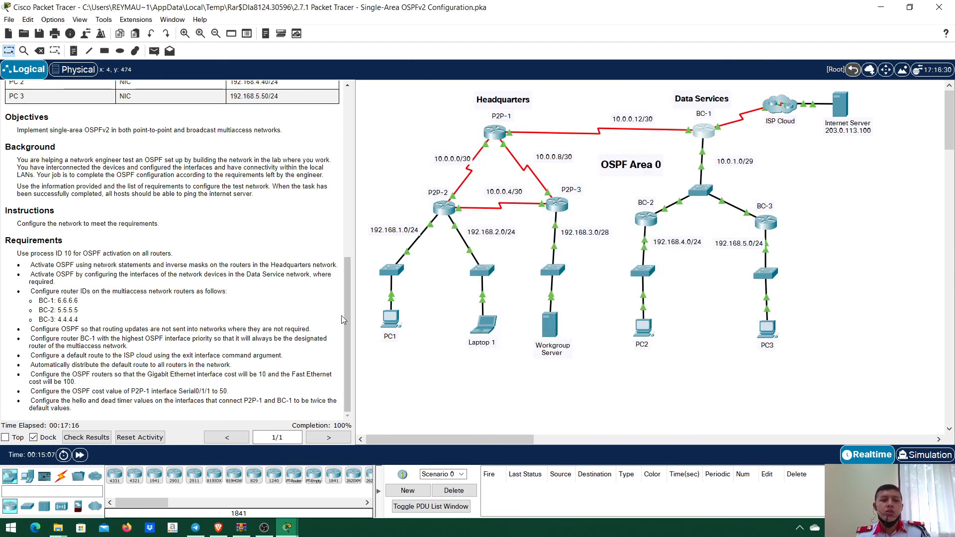
scroll(305, 310, up, 4)
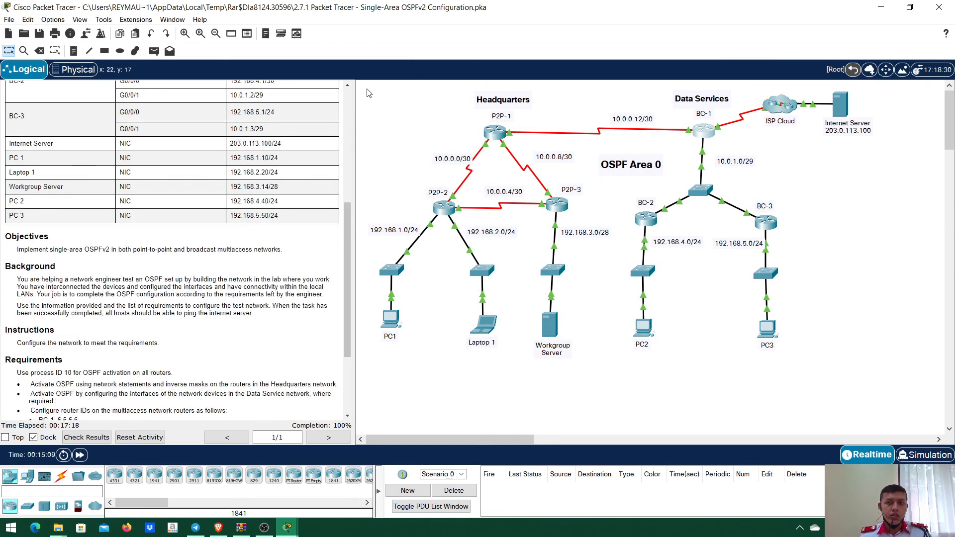
drag(366, 88, 875, 373)
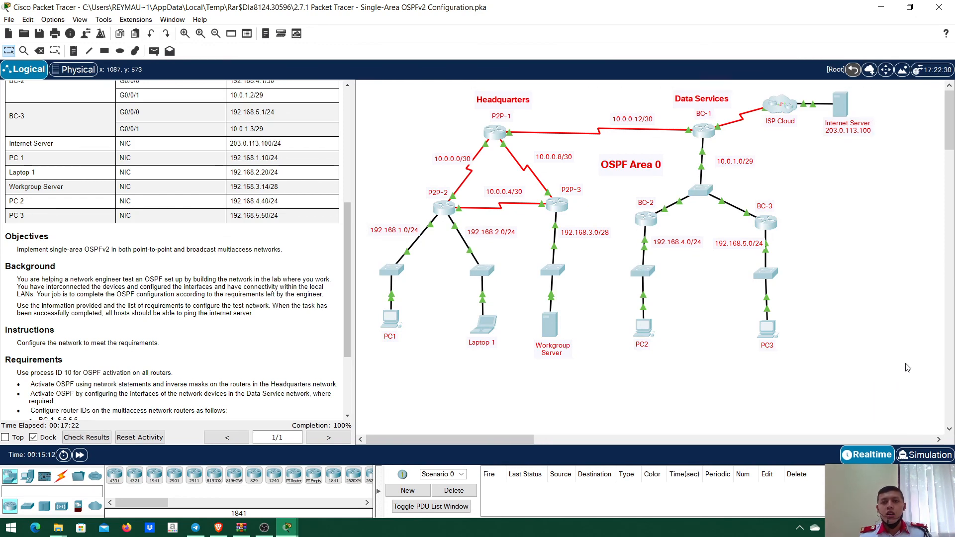
drag(936, 363, 363, 88)
click(390, 111)
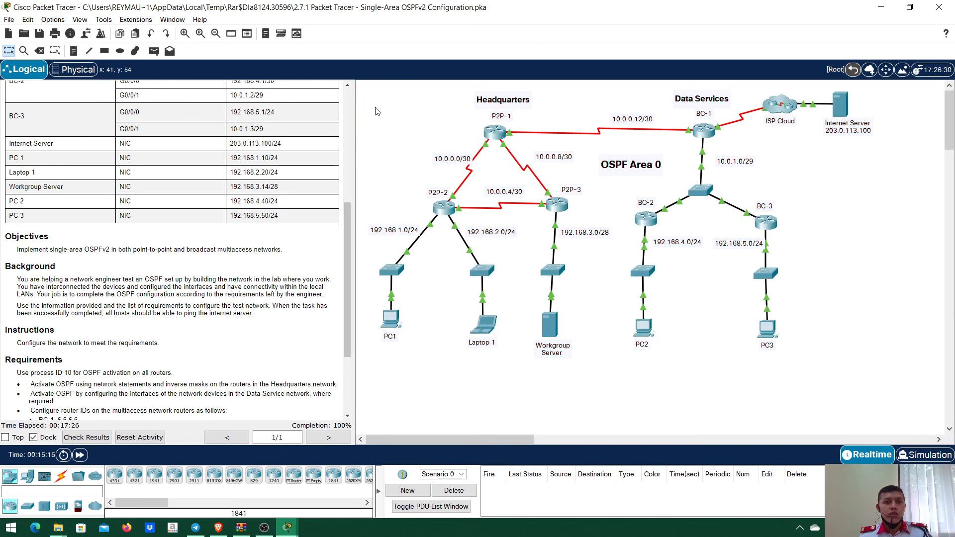